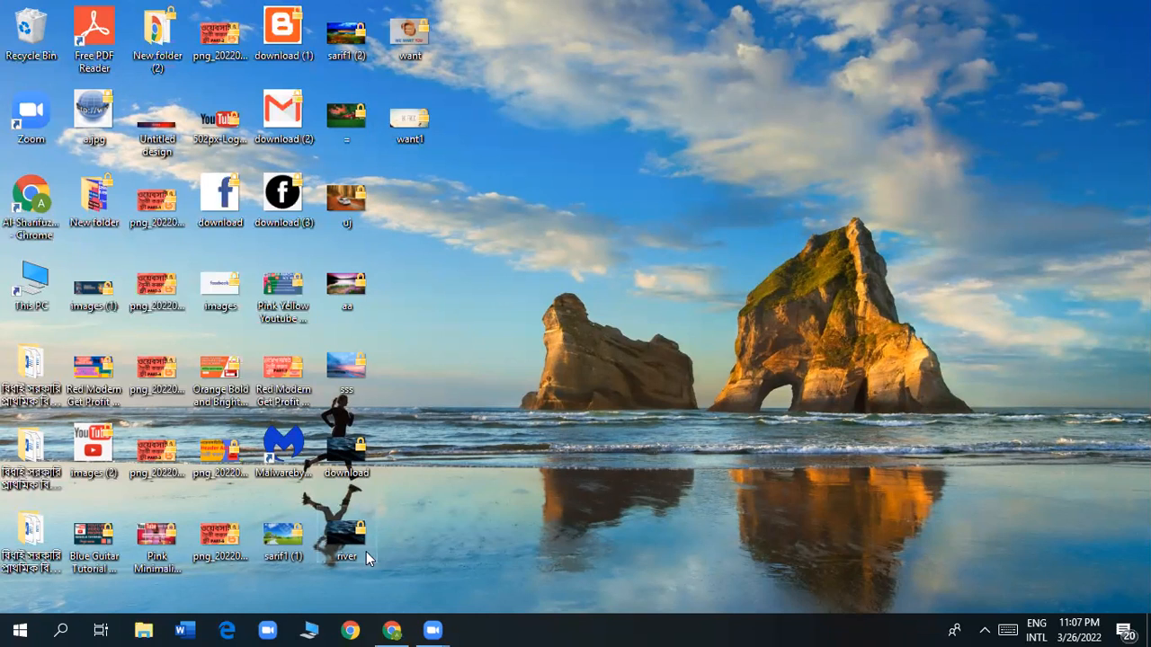
# Open a maximized Chrome window under the blog owner's profile.
pyautogui.click(348, 632)
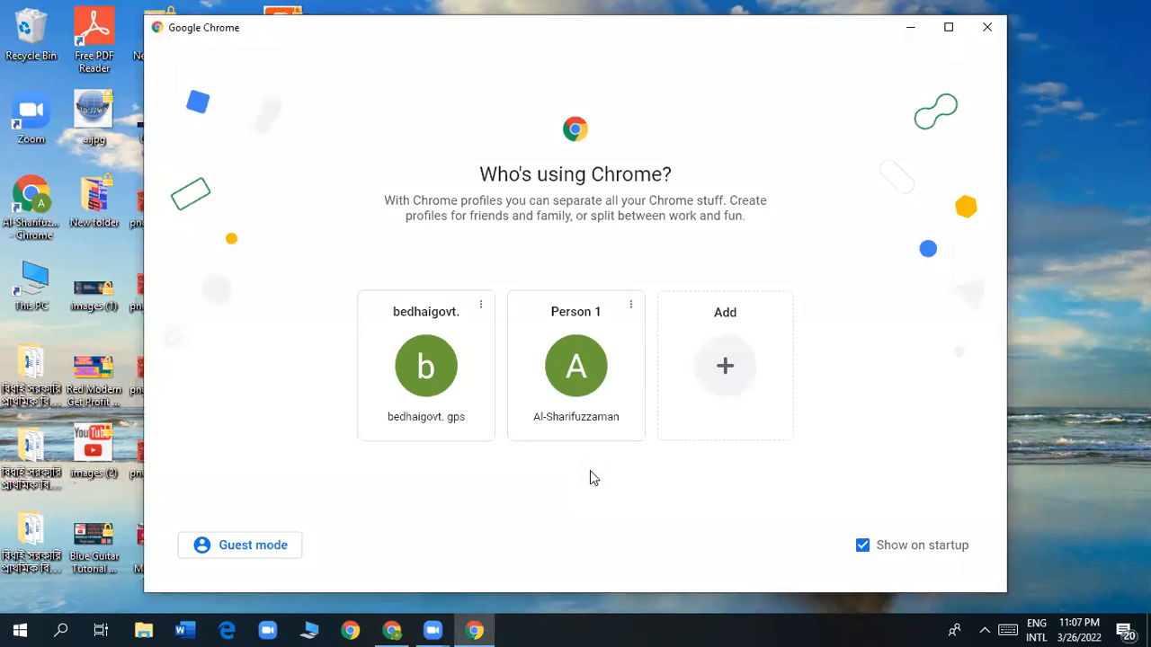
pyautogui.click(418, 380)
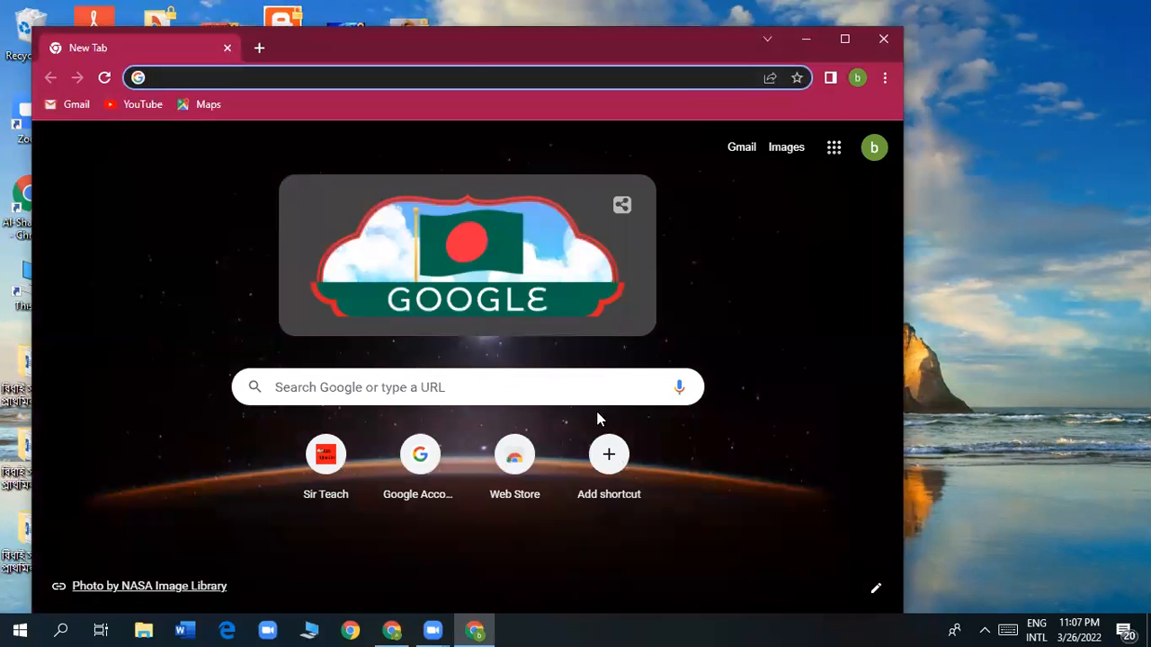
pyautogui.doubleClick(500, 56)
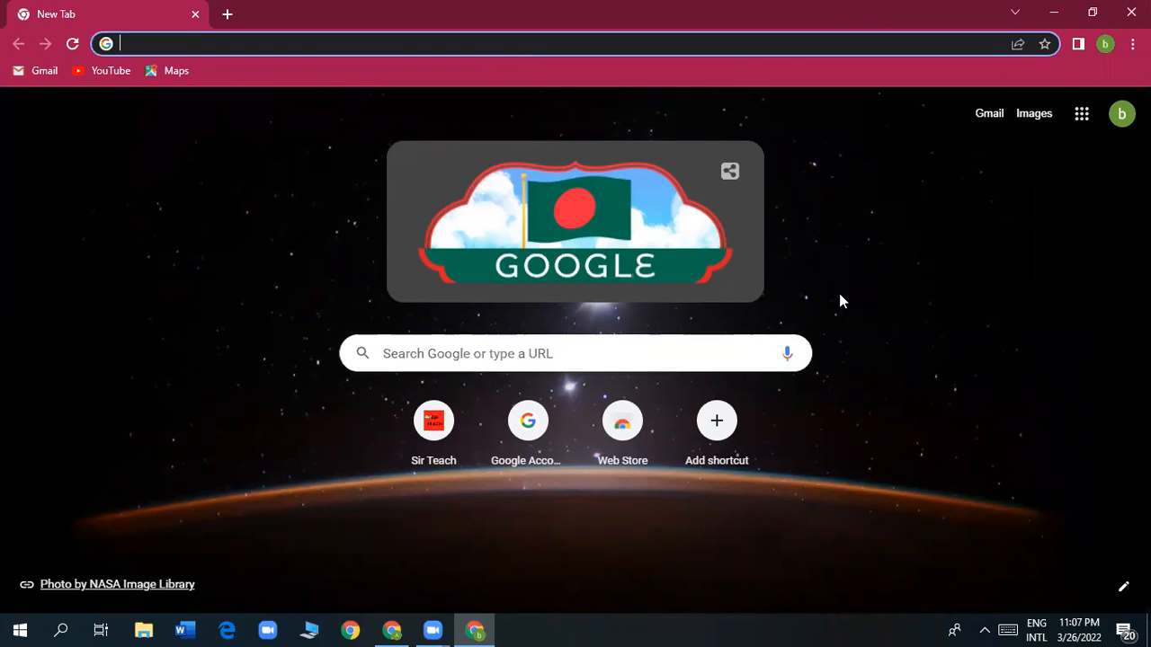
# Show the Google apps launcher scrolled down to Blogger.
pyautogui.click(1082, 123)
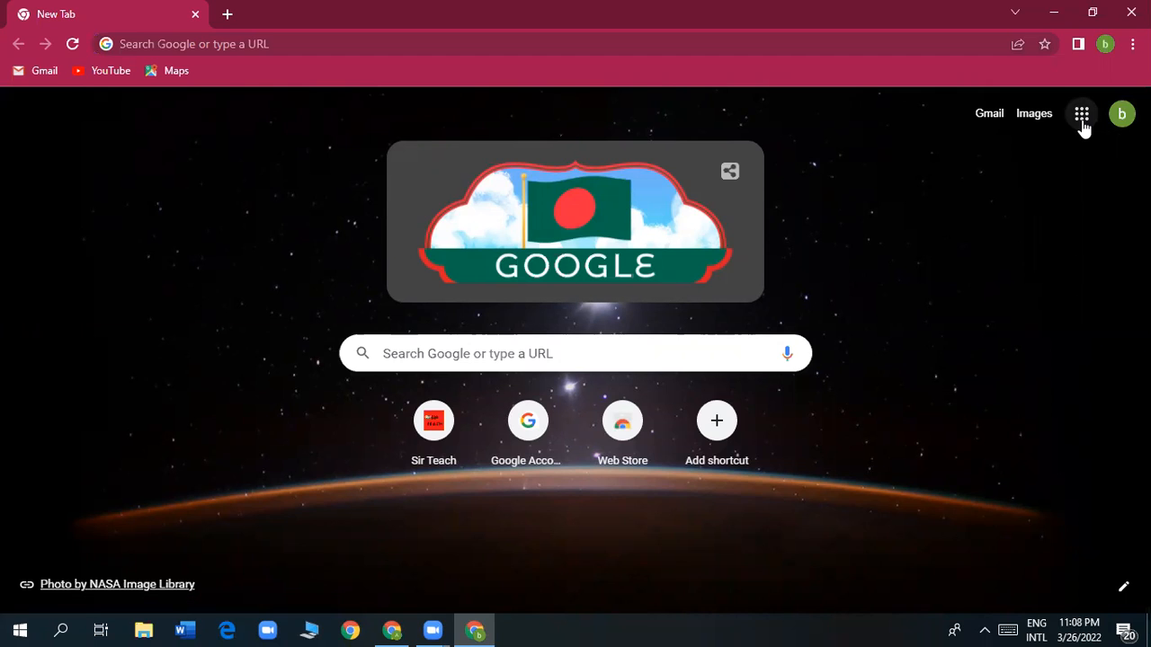
pyautogui.click(1082, 122)
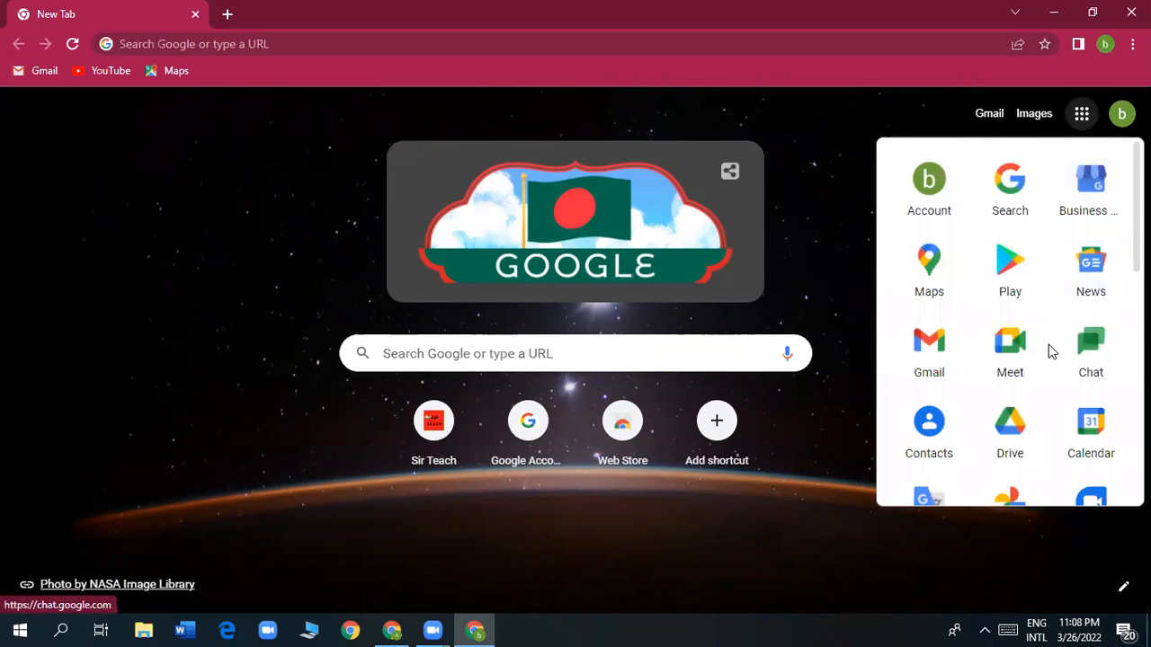
pyautogui.scroll(-4, 1048, 350)
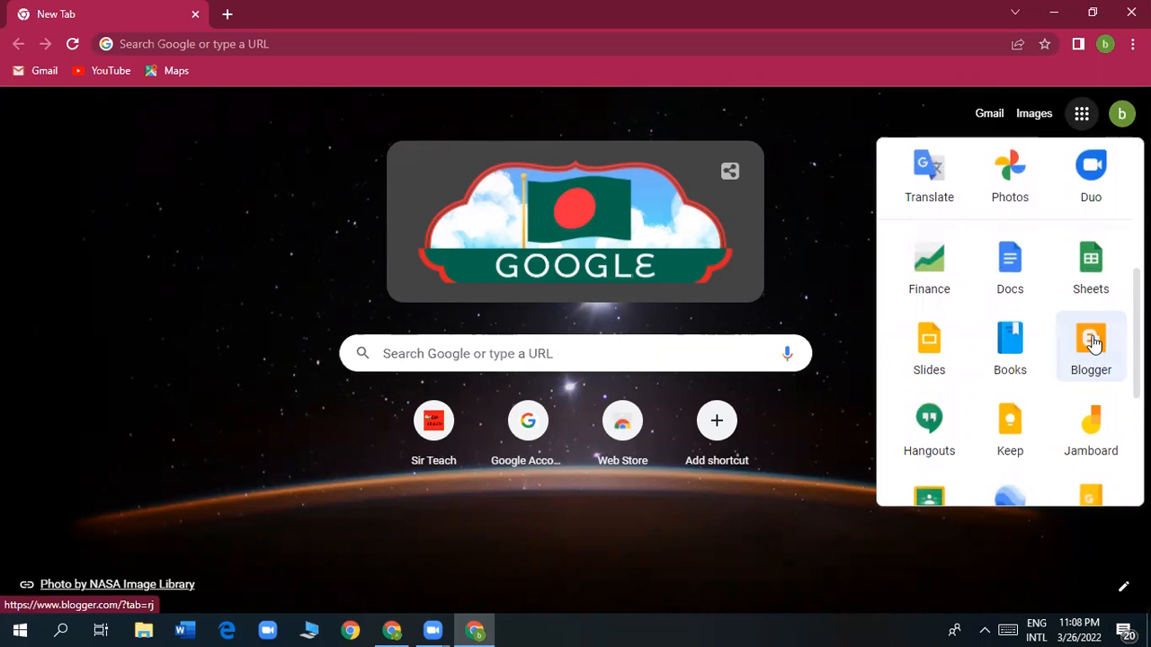
# Open Blogger and browse the Teach Bangla blog's 15 published posts.
pyautogui.click(1094, 350)
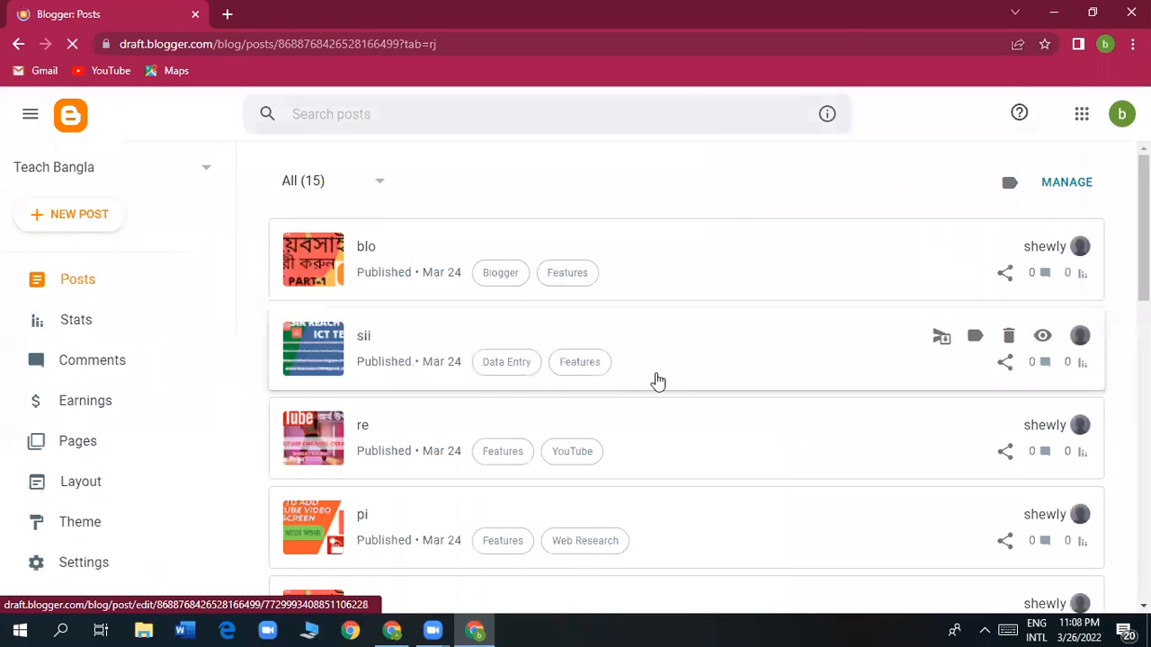
pyautogui.scroll(-3, 570, 482)
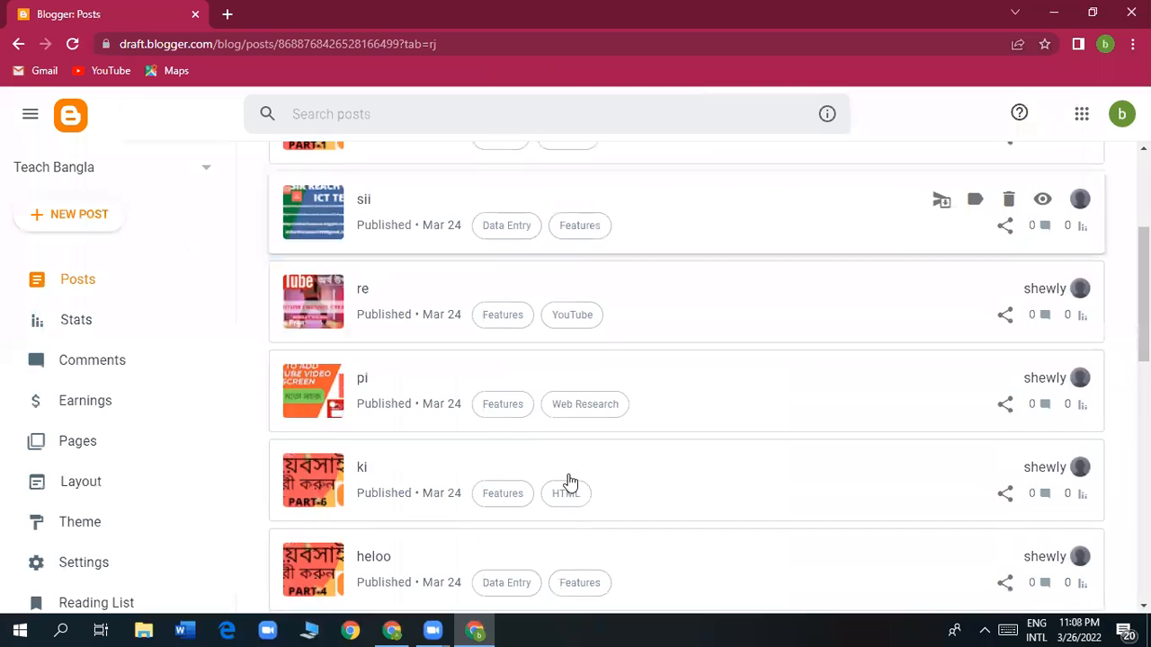
pyautogui.scroll(-9, 570, 483)
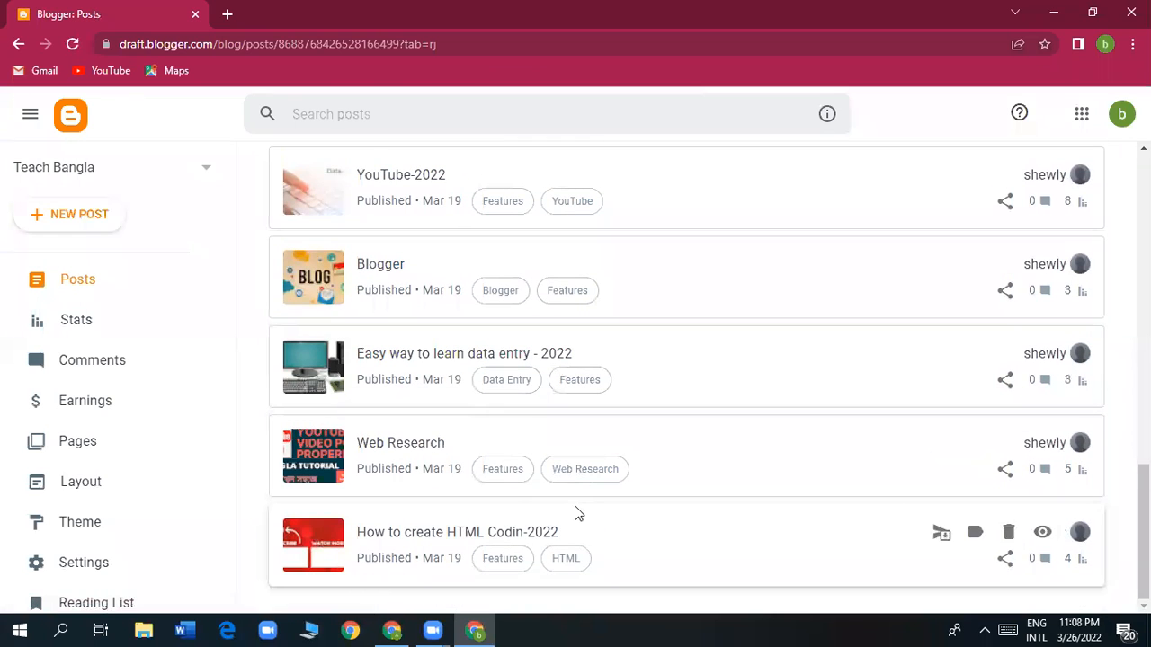
pyautogui.scroll(3, 576, 513)
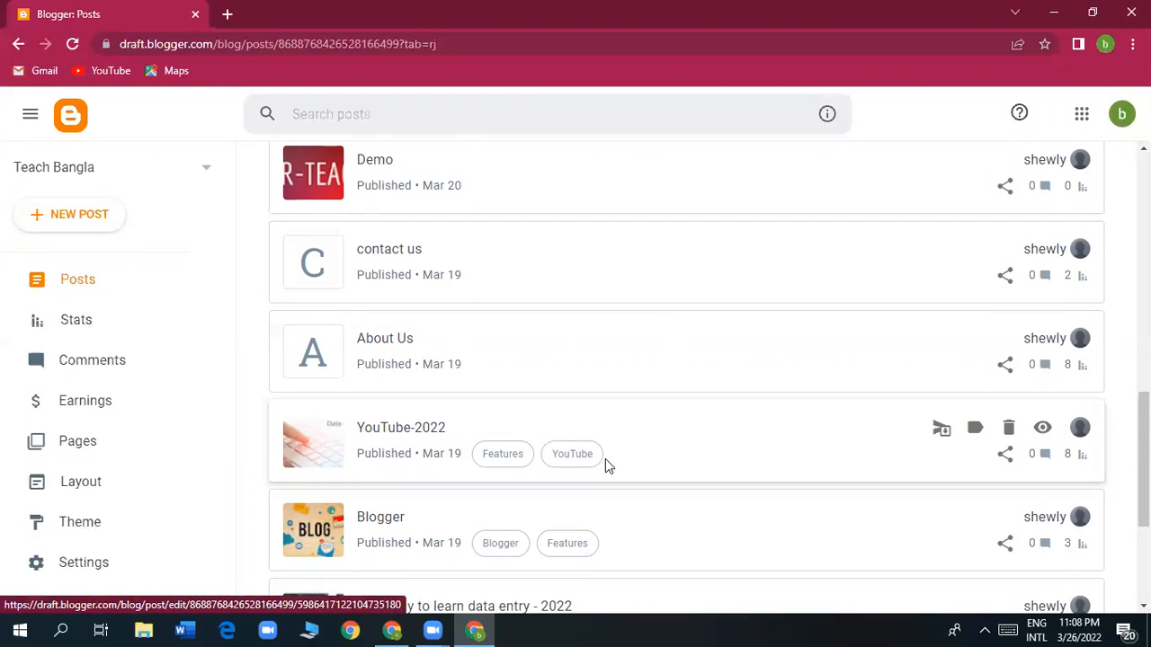
pyautogui.scroll(8, 667, 496)
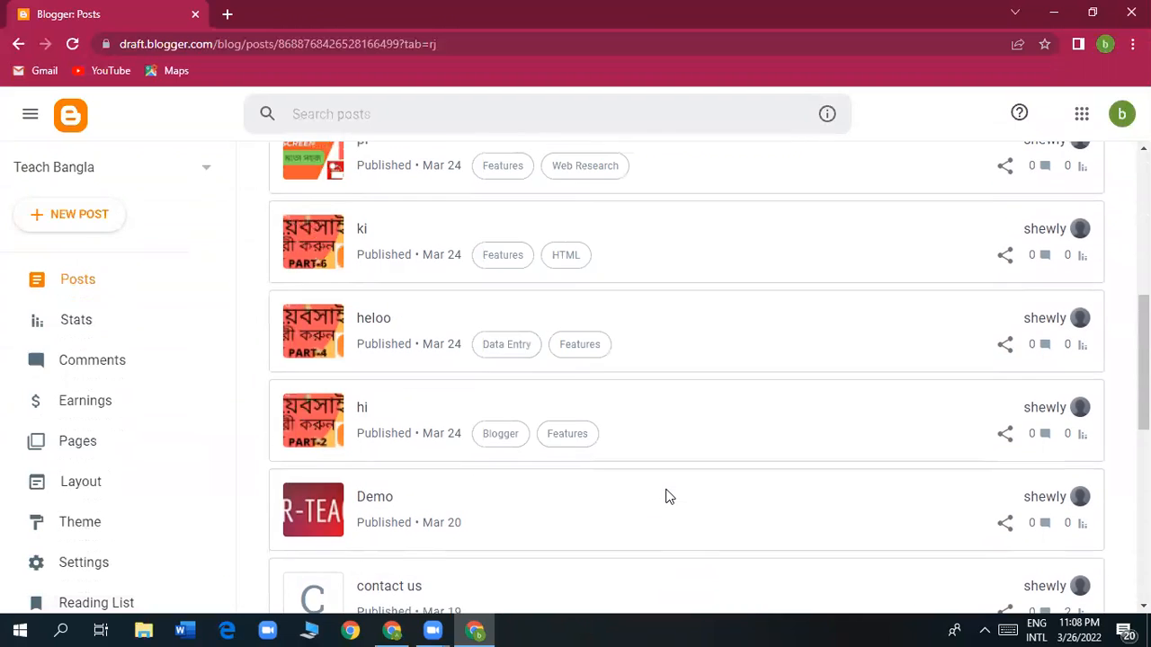
pyautogui.scroll(2, 667, 496)
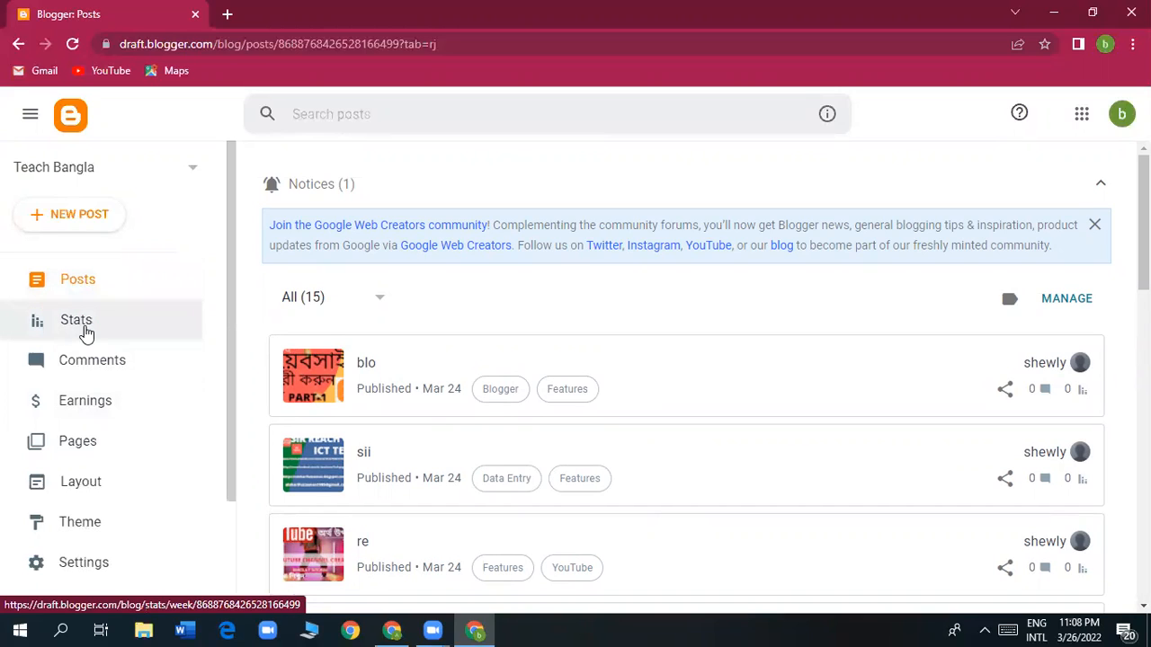
# Go to the Teach Bangla blog's Earnings page with the AdSense account offer.
pyautogui.click(90, 412)
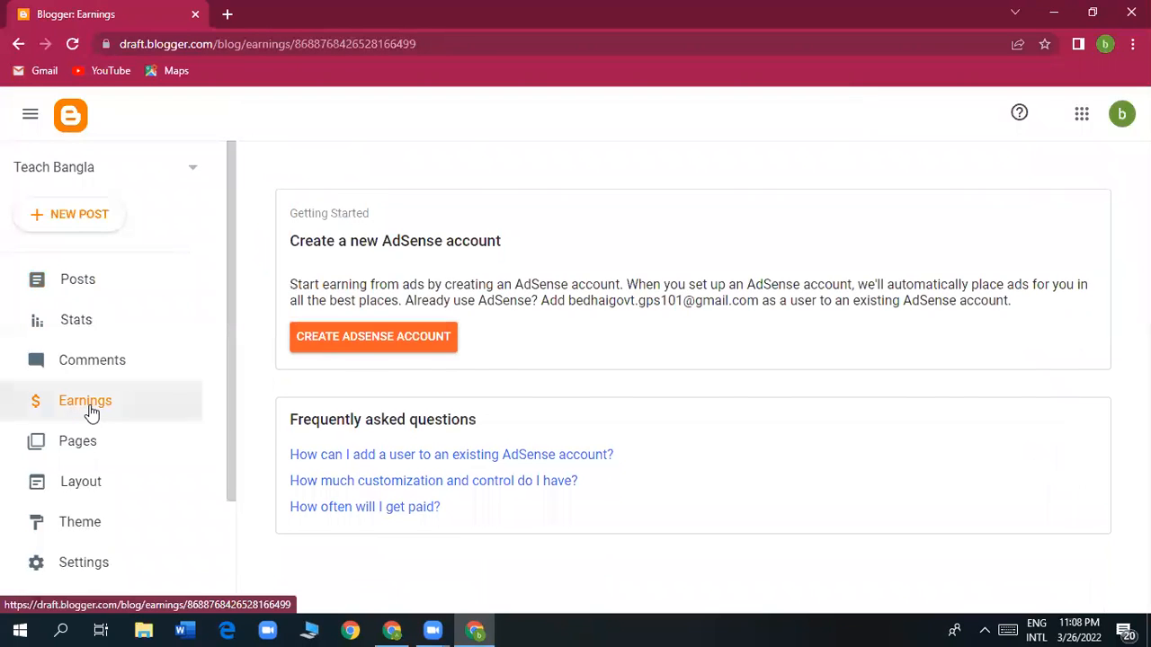
pyautogui.scroll(-1, 513, 424)
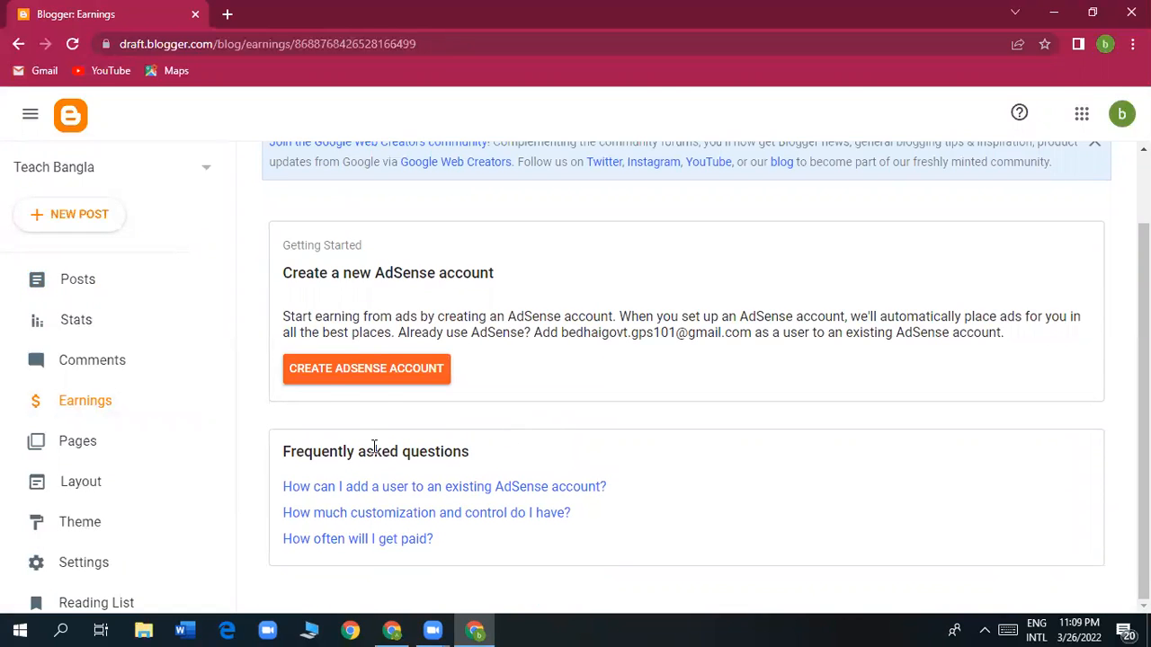
# Start a new AdSense account and review the signup form for teachbangla1985.blogspot.com.
pyautogui.click(376, 382)
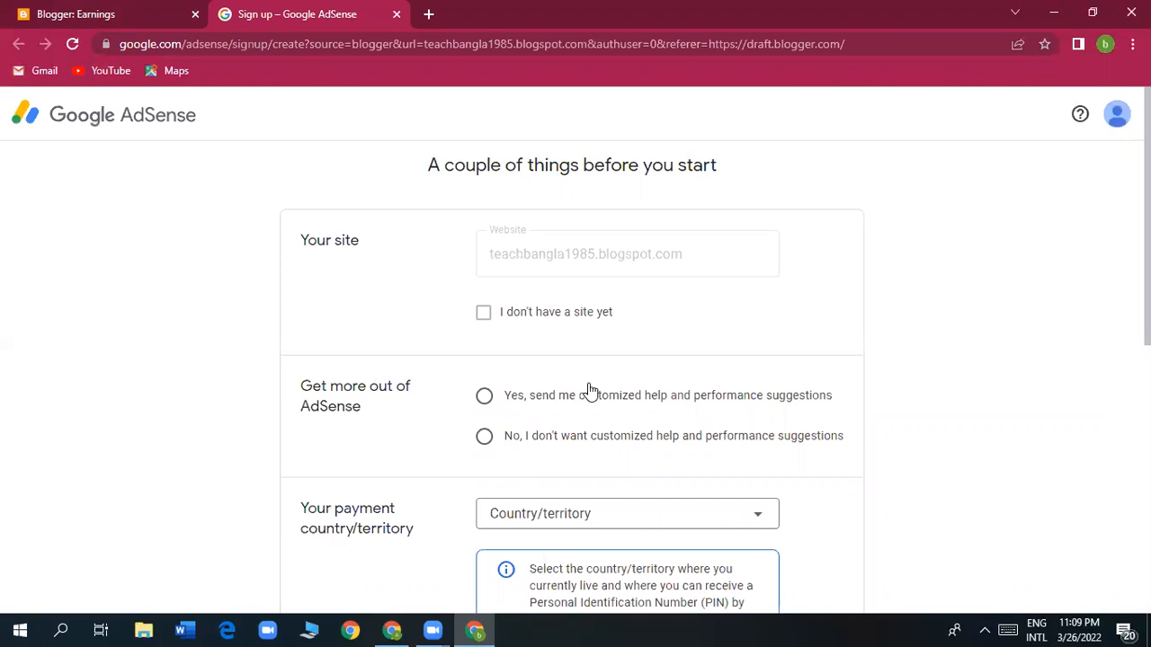
pyautogui.scroll(-2, 624, 433)
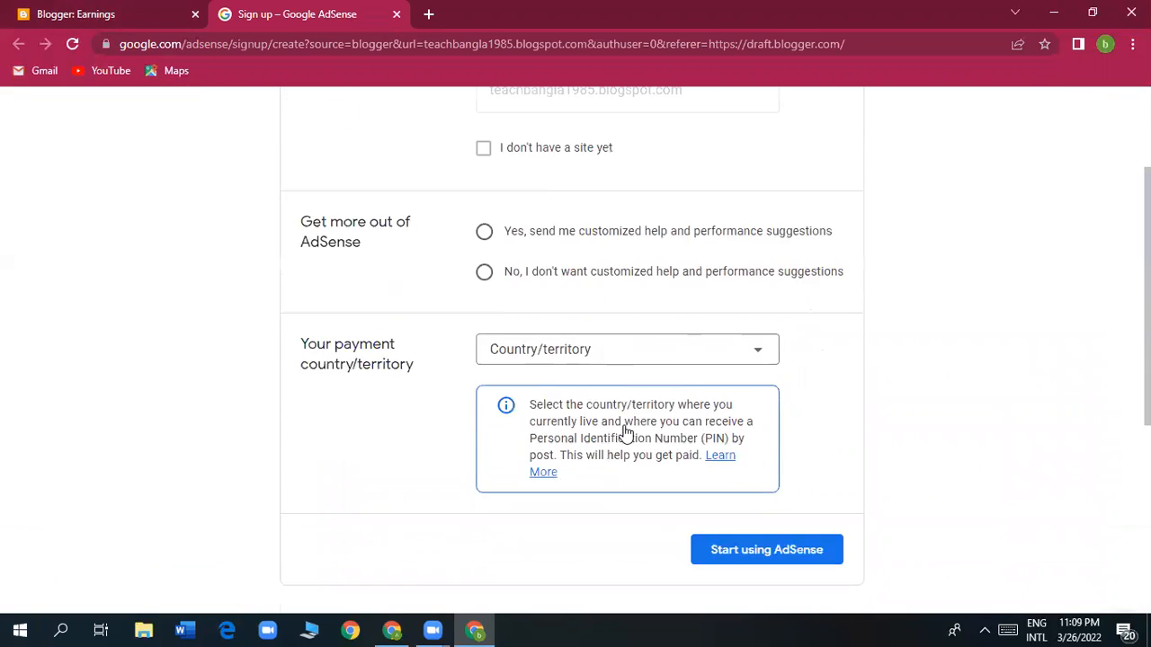
pyautogui.scroll(-1, 624, 432)
pyautogui.scroll(3, 591, 459)
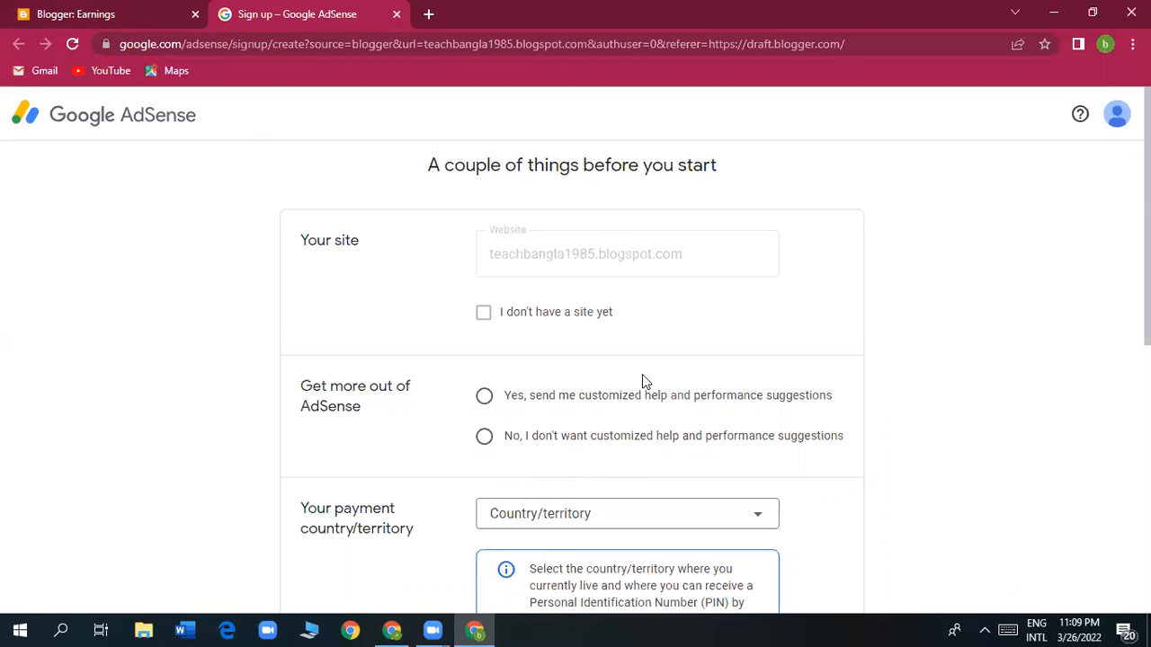
pyautogui.scroll(-4, 642, 375)
pyautogui.scroll(4, 642, 376)
pyautogui.click(125, 11)
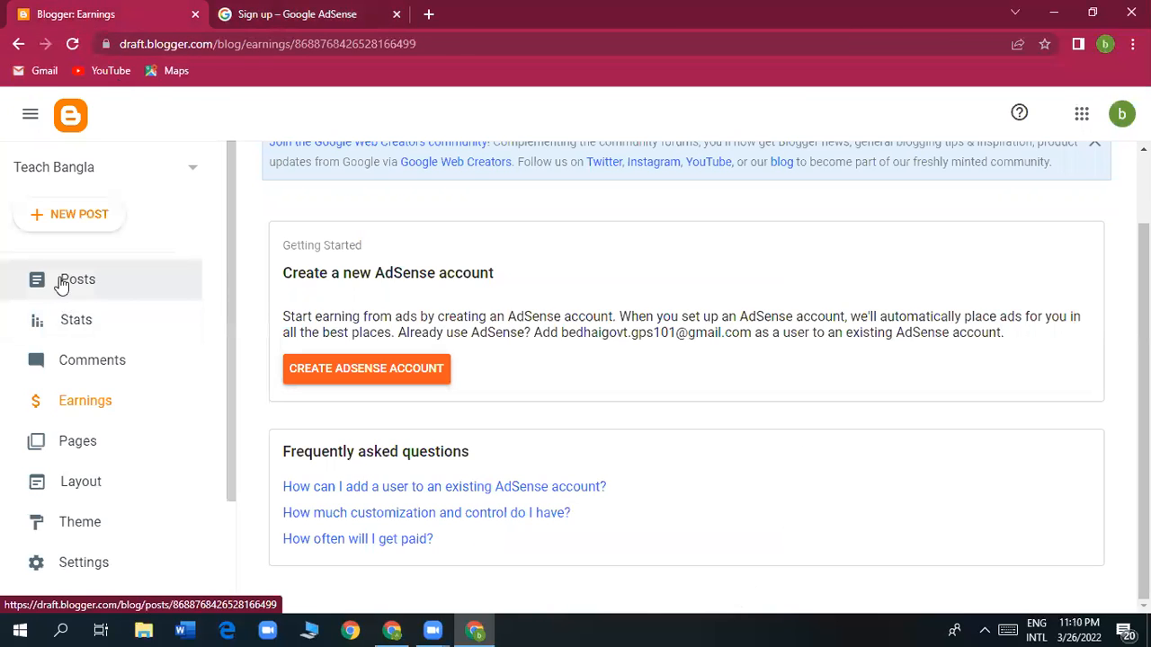
# Open the live Teach Bangla blog in a new tab to check its address, then return to signup.
pyautogui.scroll(-3, 57, 329)
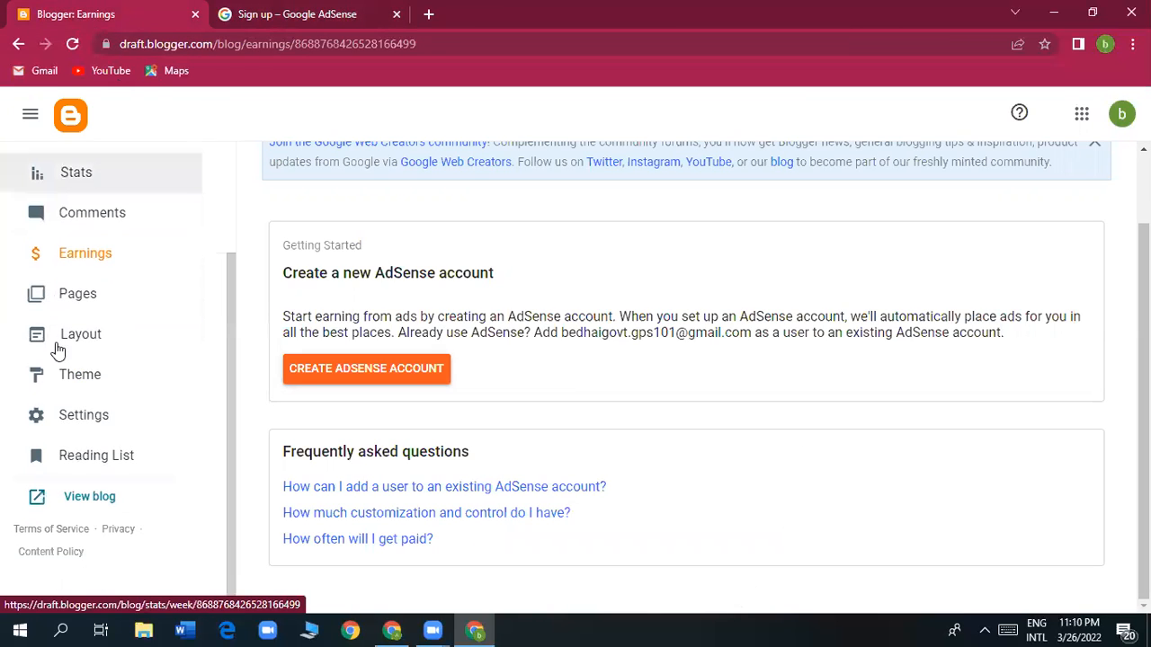
pyautogui.click(82, 502)
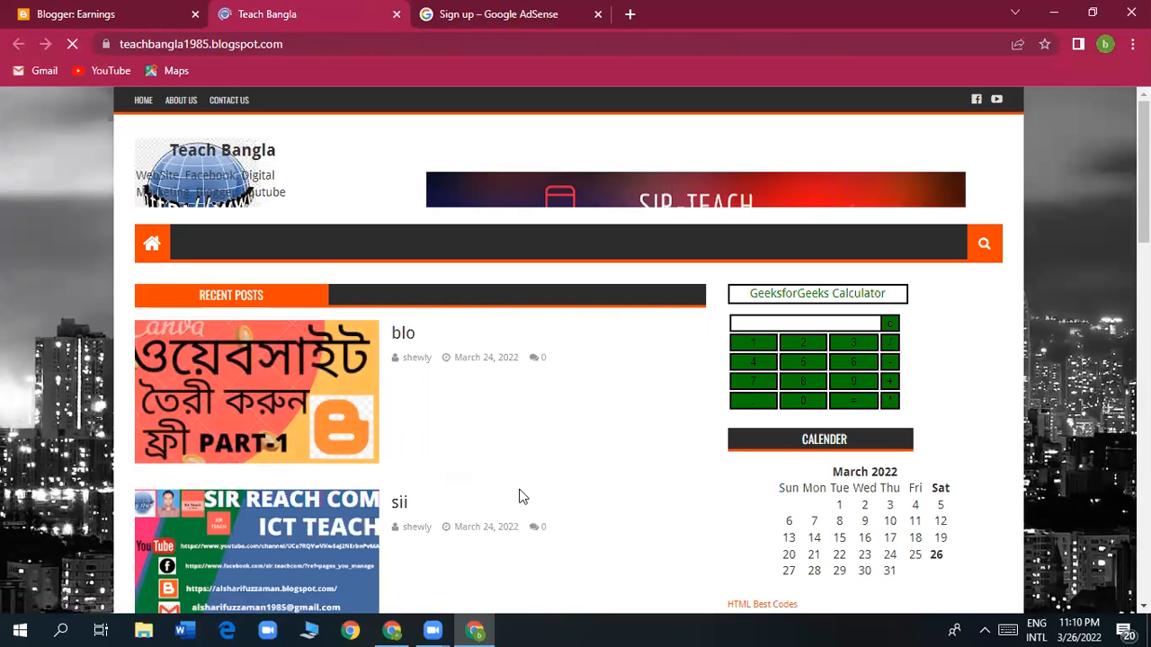
pyautogui.click(302, 38)
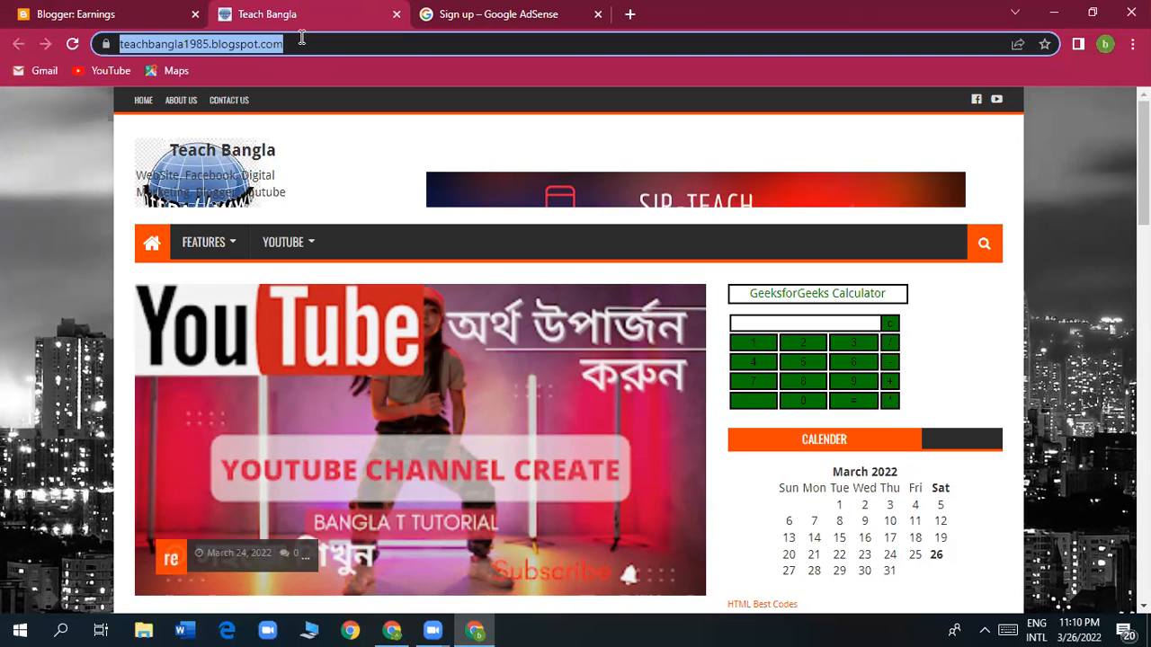
pyautogui.click(428, 28)
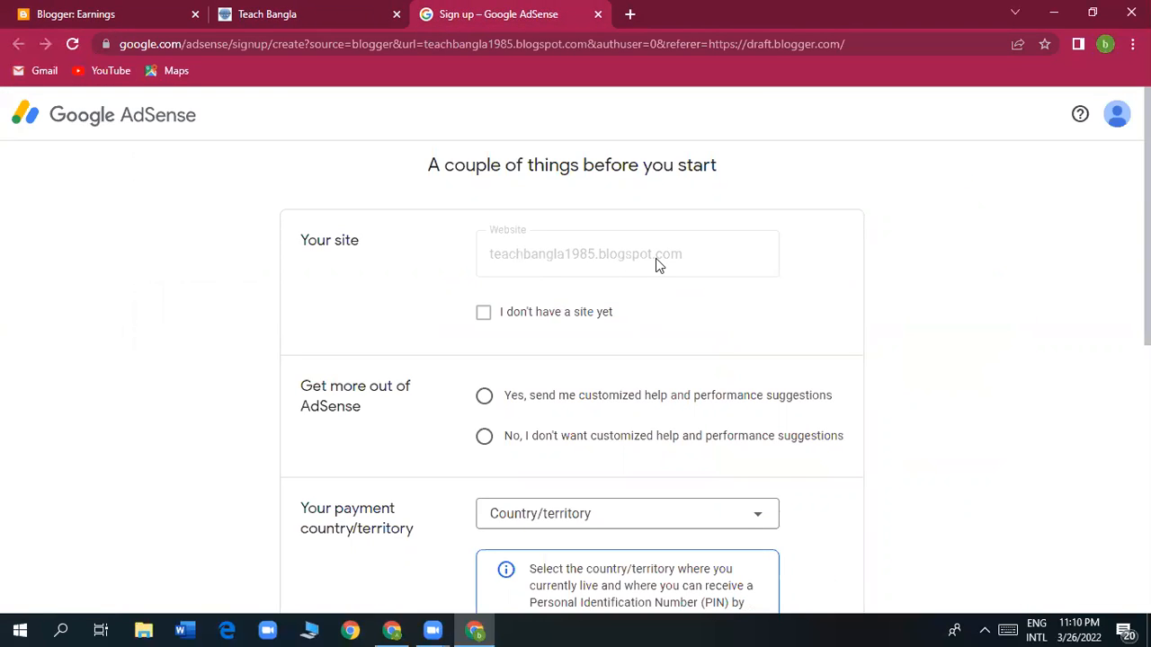
# Choose Yes for customized help and performance suggestions on the signup form.
pyautogui.scroll(-1, 640, 313)
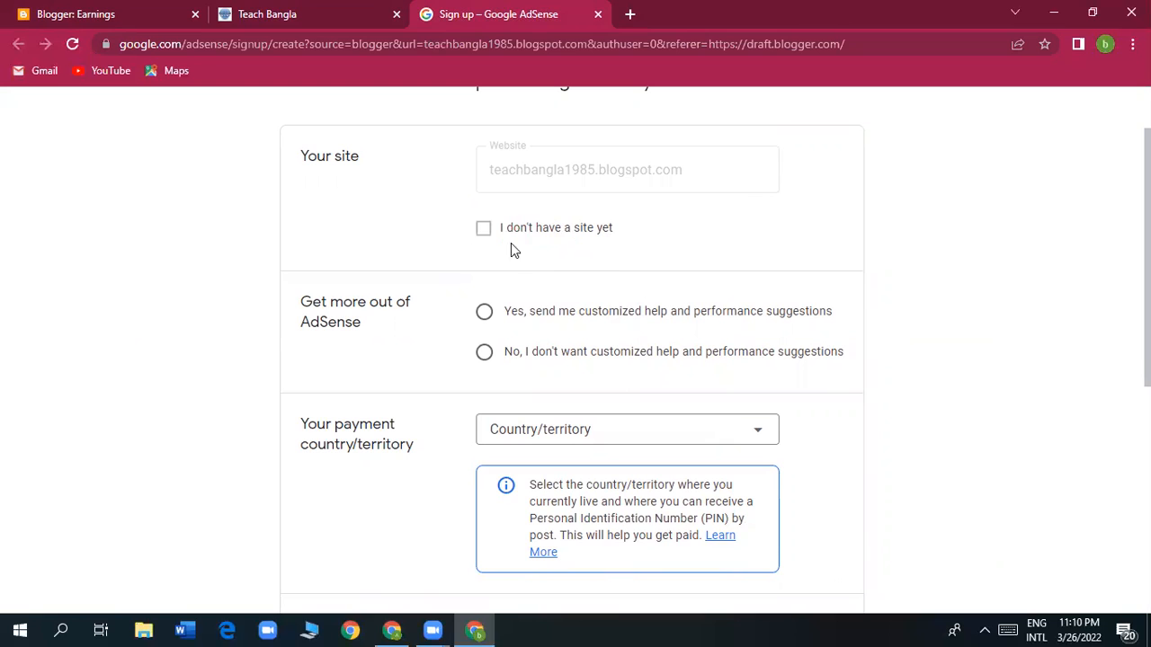
pyautogui.scroll(-1, 507, 265)
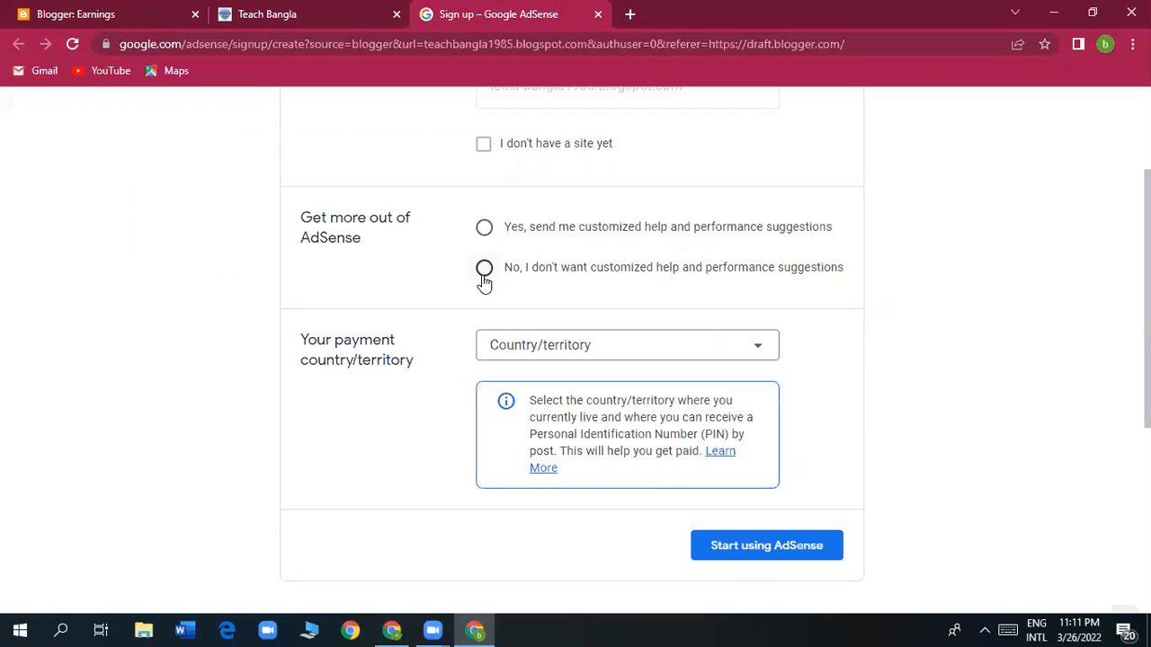
pyautogui.click(485, 230)
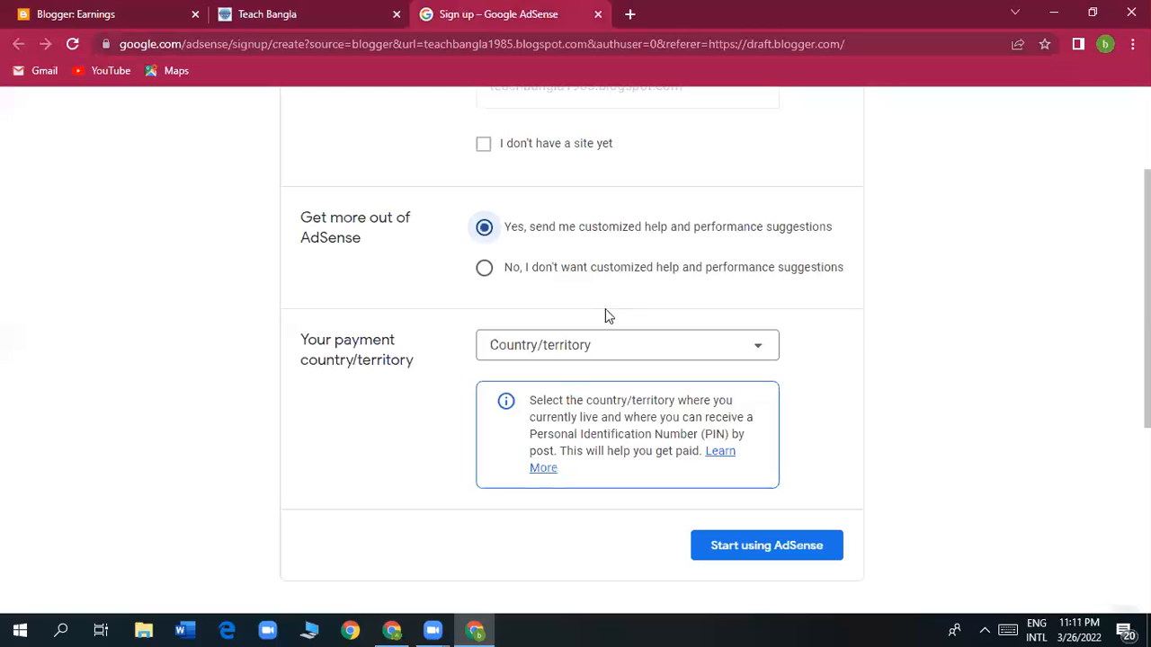
pyautogui.scroll(-1, 554, 372)
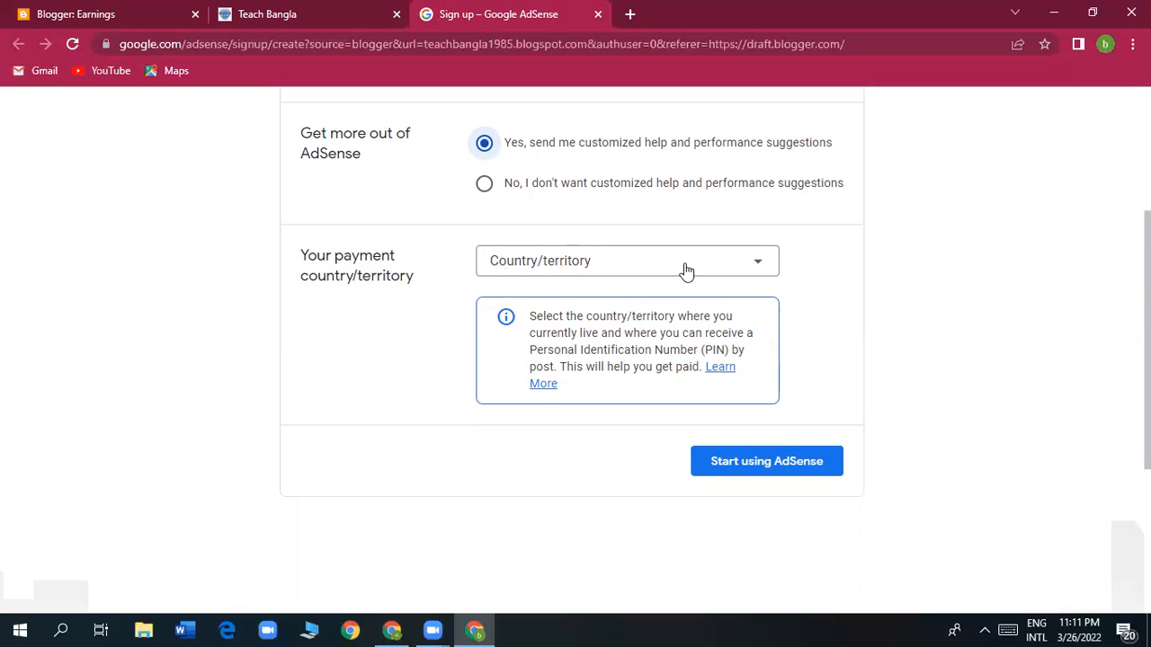
# Select Bangladesh as the payment country.
pyautogui.click(759, 268)
pyautogui.scroll(-3, 629, 435)
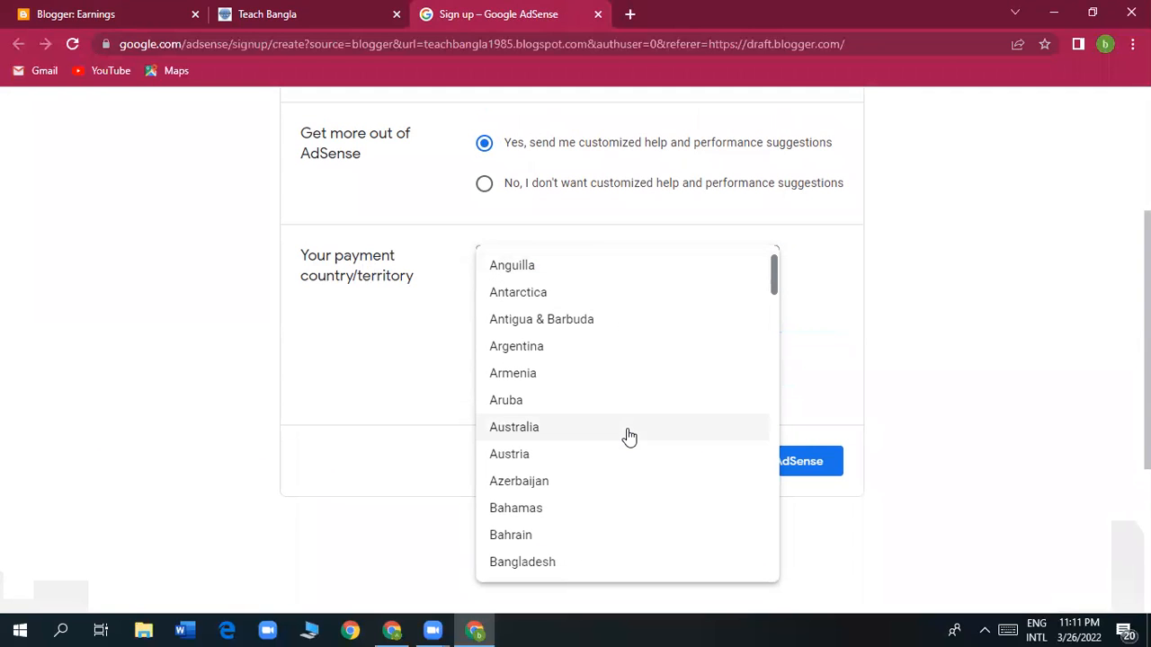
pyautogui.scroll(-2, 629, 435)
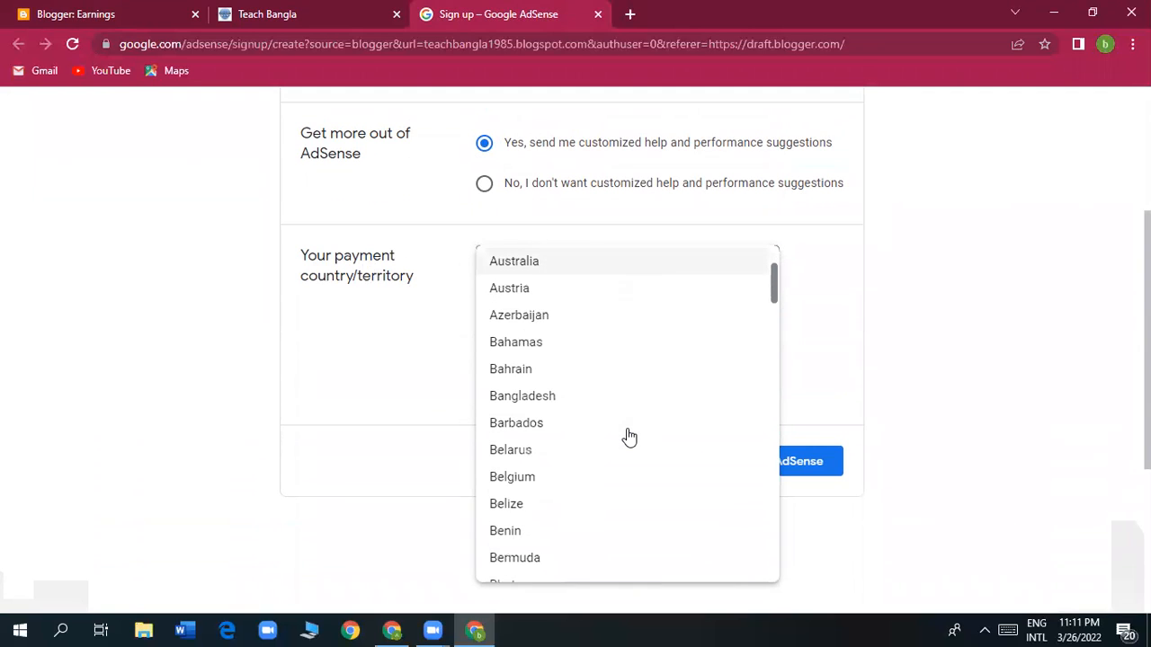
pyautogui.click(578, 396)
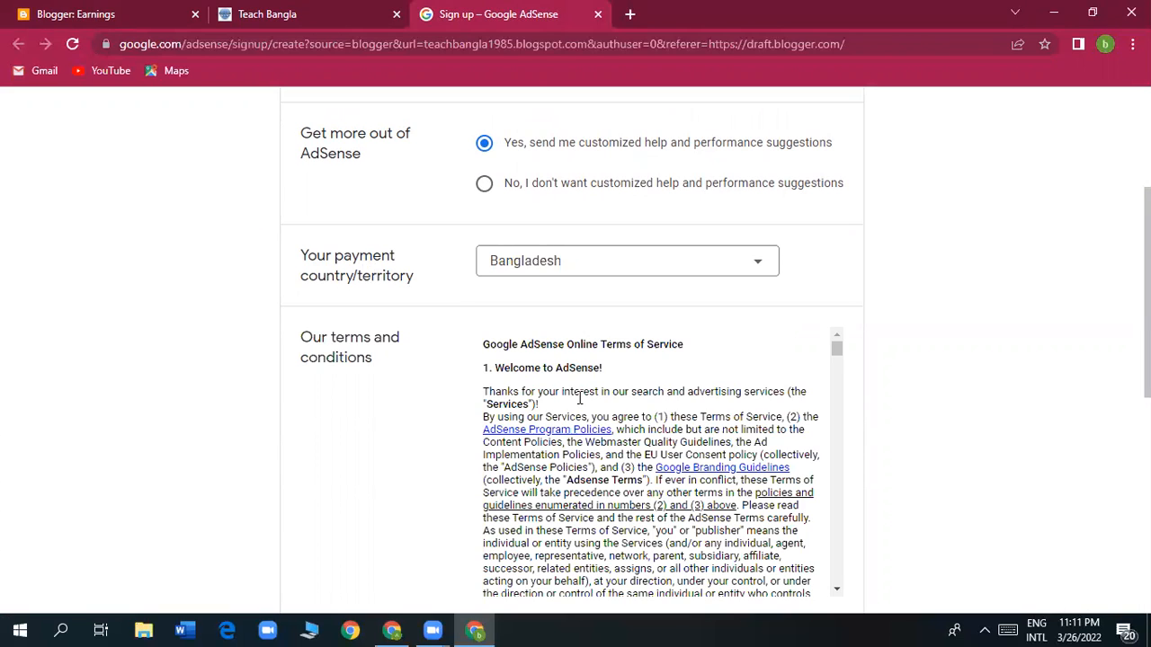
pyautogui.scroll(-5, 632, 424)
pyautogui.scroll(-8, 632, 424)
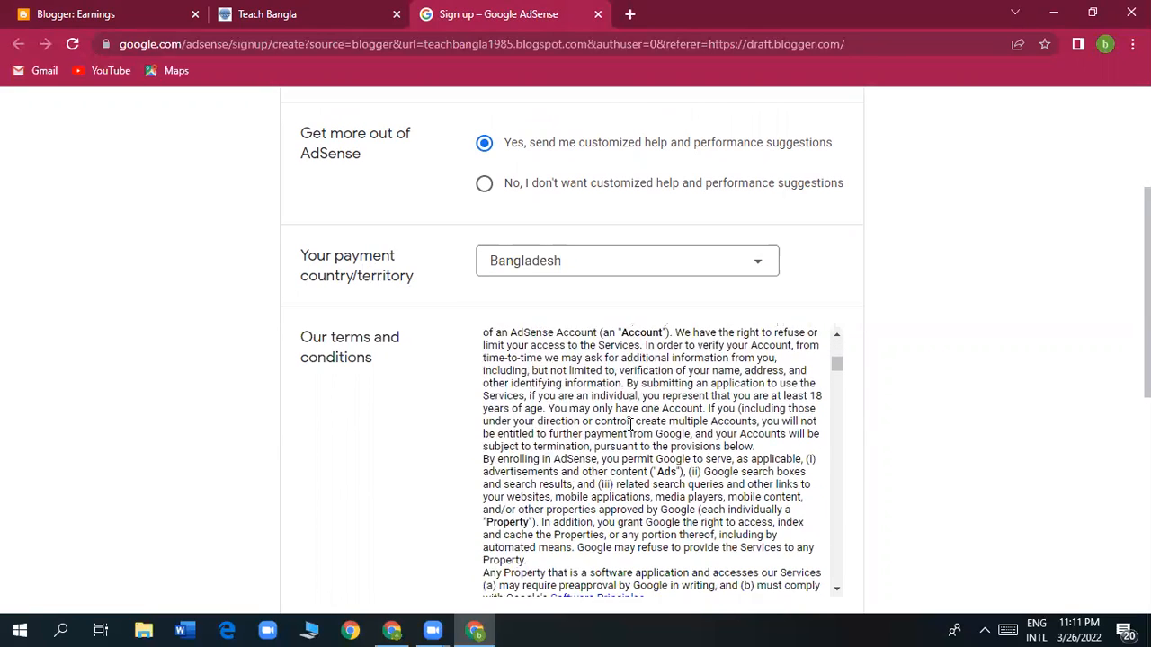
pyautogui.scroll(-3, 632, 425)
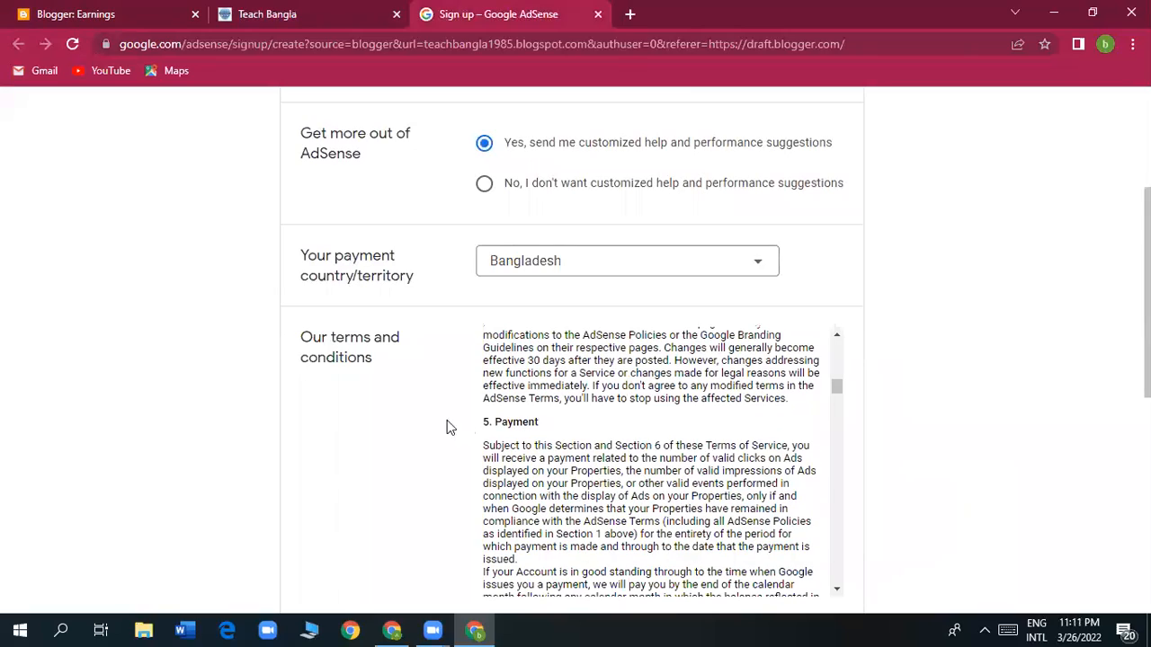
pyautogui.scroll(-8, 632, 497)
pyautogui.scroll(-15, 632, 496)
pyautogui.scroll(-15, 632, 496)
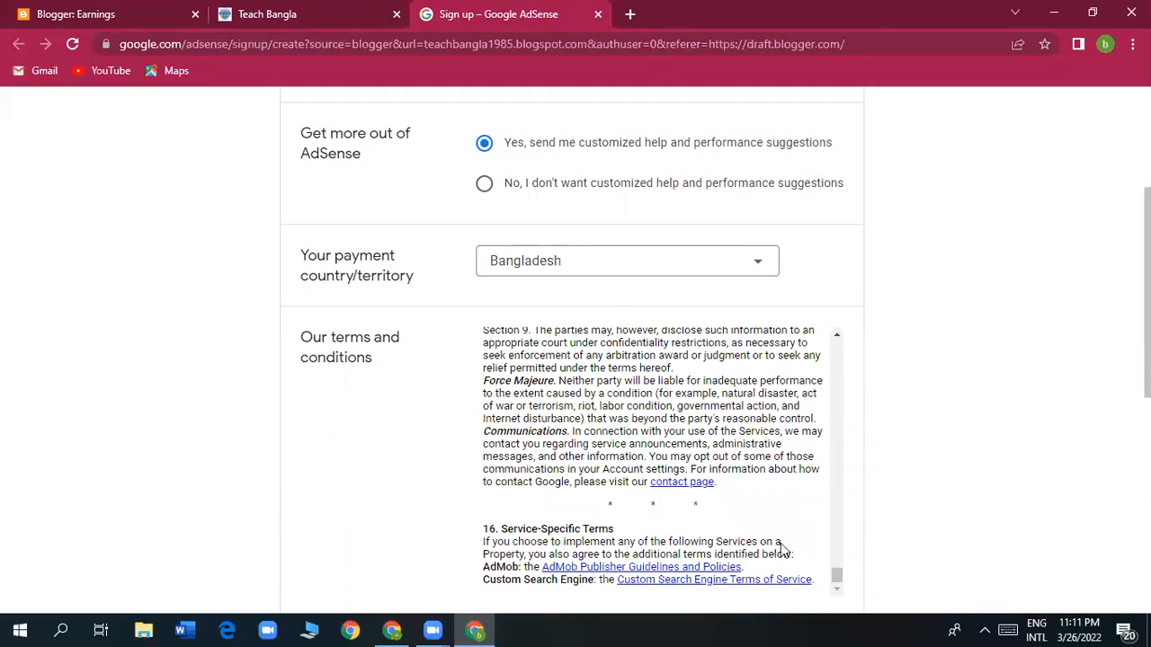
pyautogui.scroll(10, 670, 496)
pyautogui.scroll(15, 670, 496)
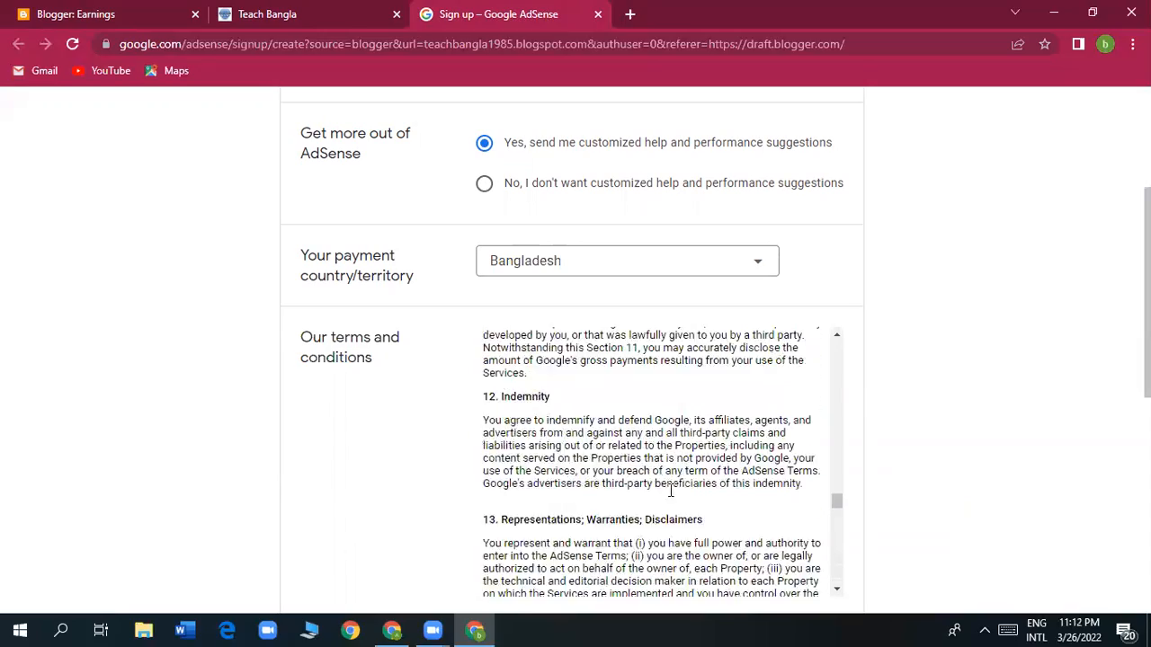
pyautogui.scroll(15, 665, 485)
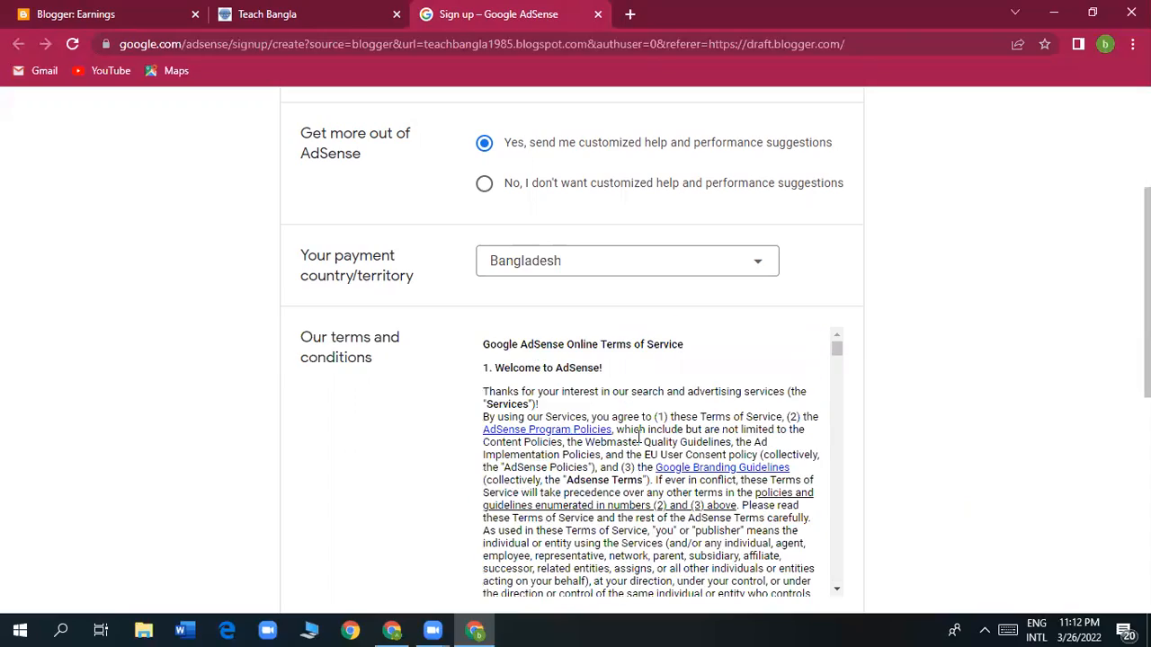
pyautogui.scroll(-20, 640, 435)
pyautogui.scroll(-20, 639, 442)
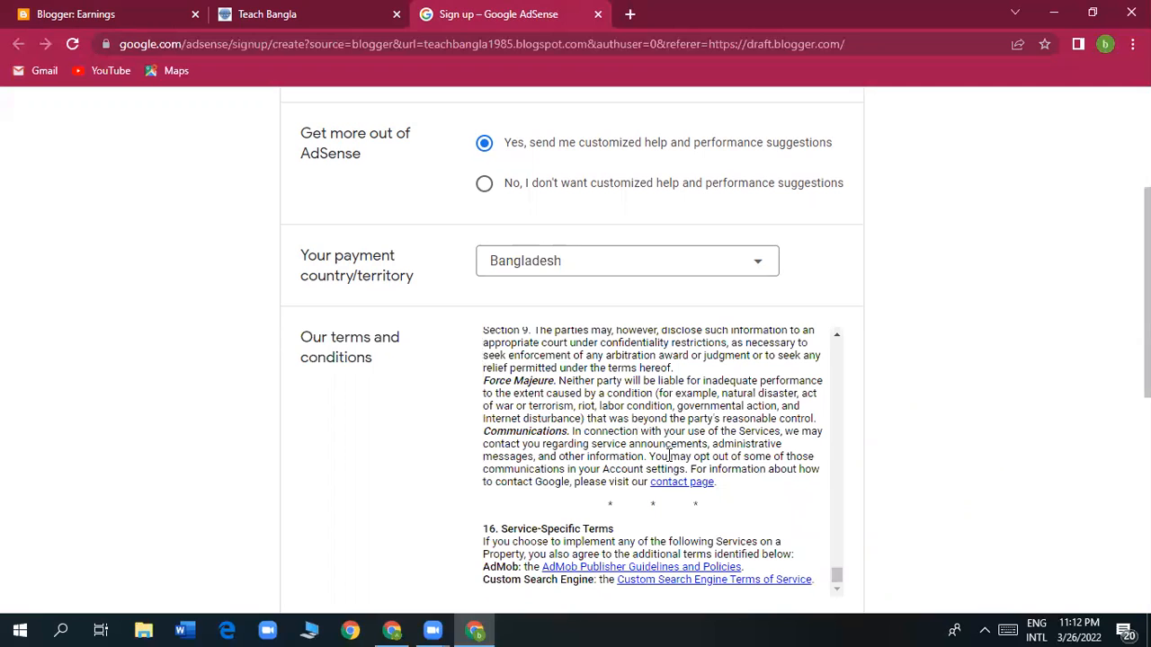
pyautogui.scroll(-7, 927, 455)
pyautogui.scroll(3, 800, 427)
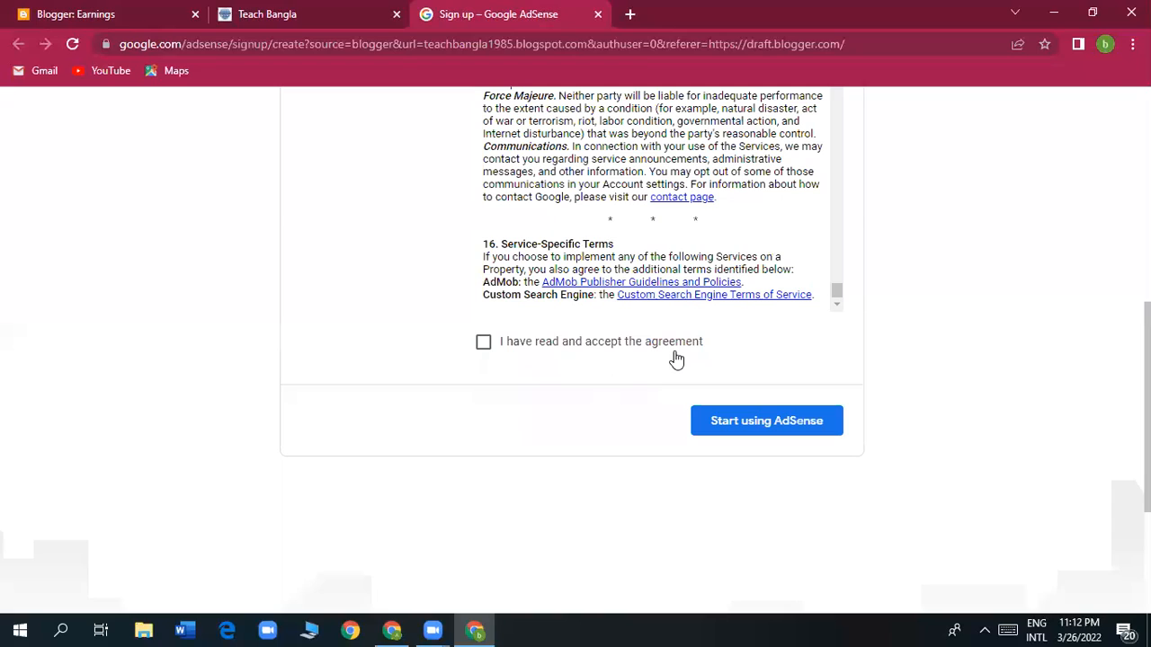
# Accept the AdSense agreement and finish signing up with Start using AdSense.
pyautogui.click(485, 348)
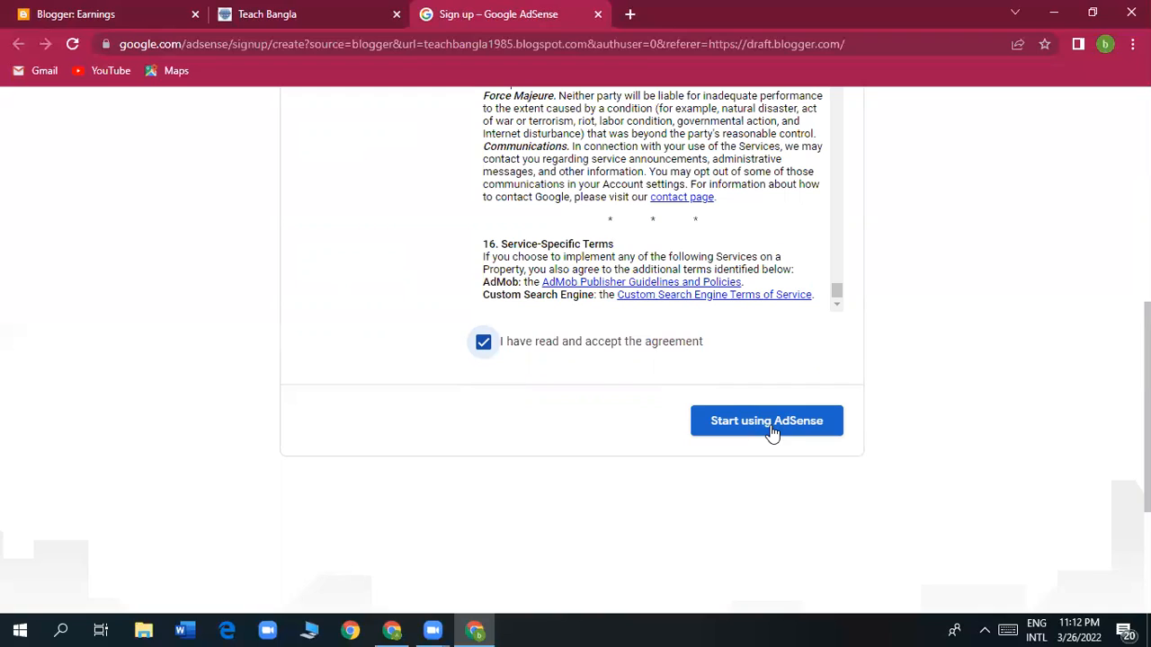
pyautogui.click(771, 431)
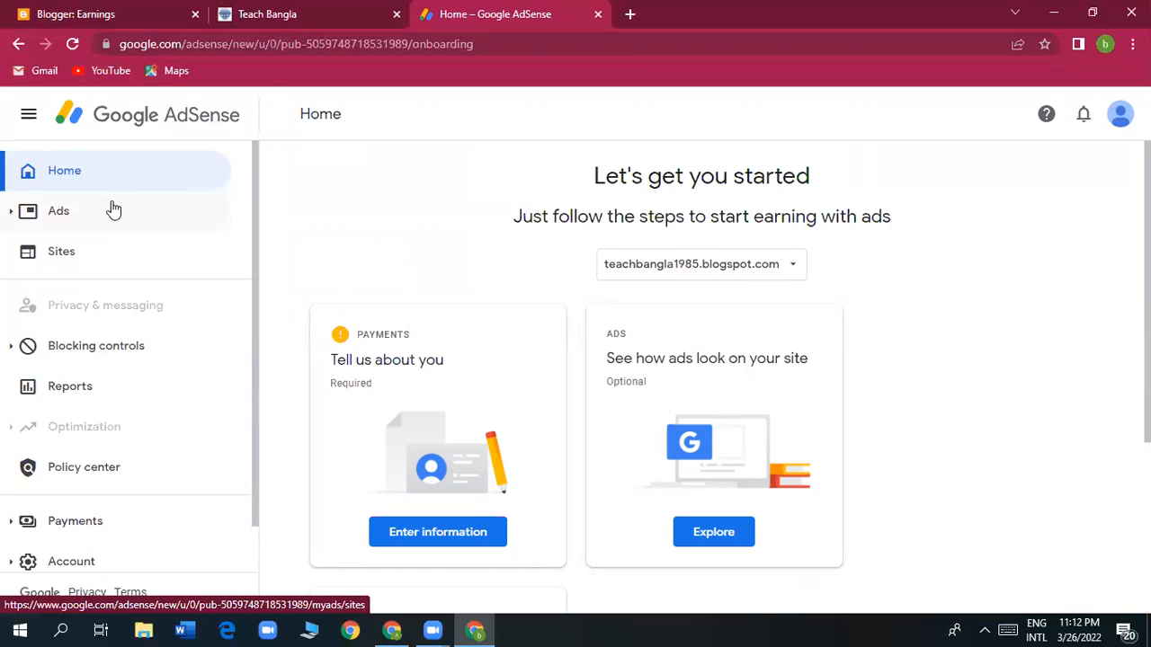
pyautogui.scroll(-1, 83, 275)
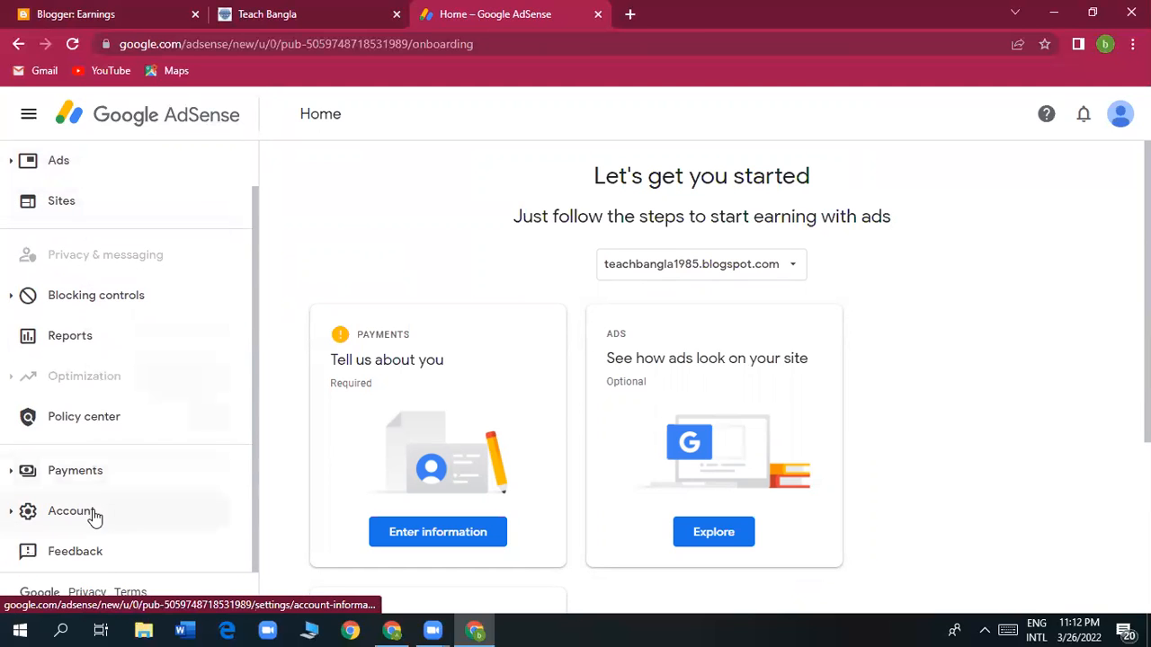
pyautogui.scroll(1, 92, 517)
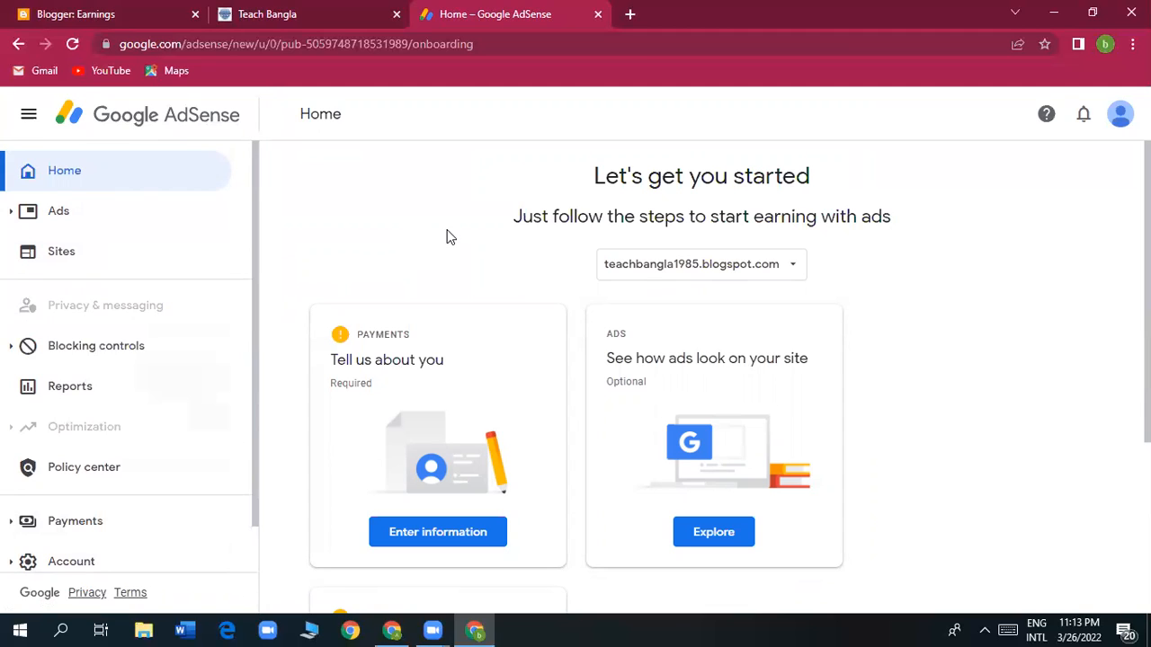
pyautogui.scroll(-1, 450, 236)
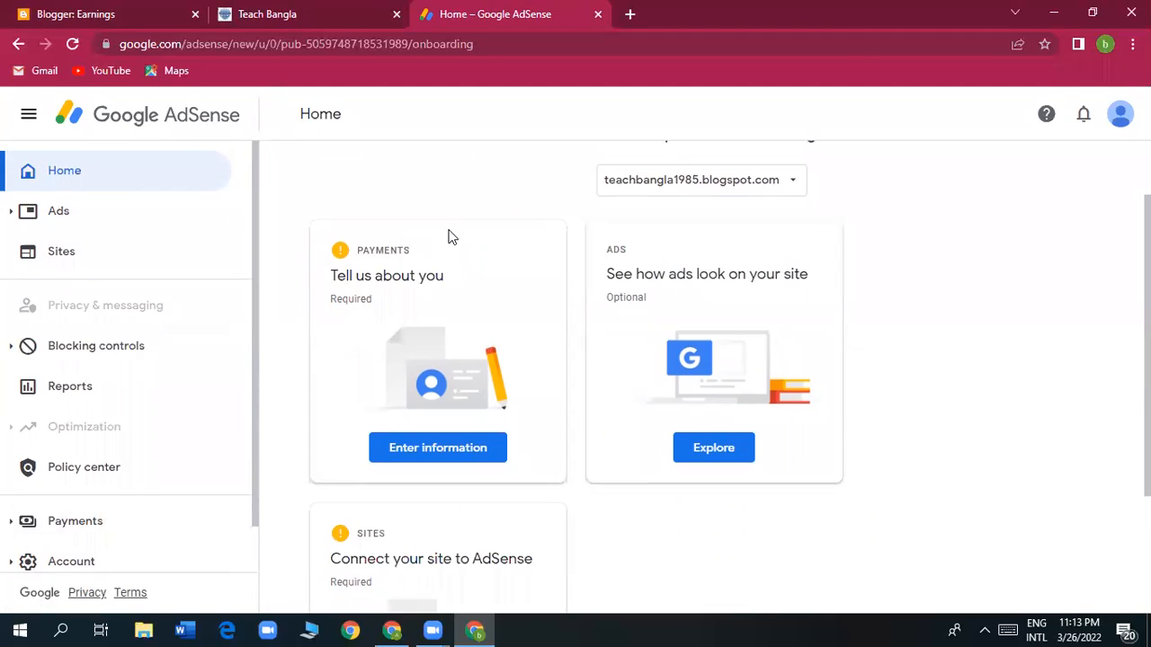
pyautogui.scroll(1, 402, 274)
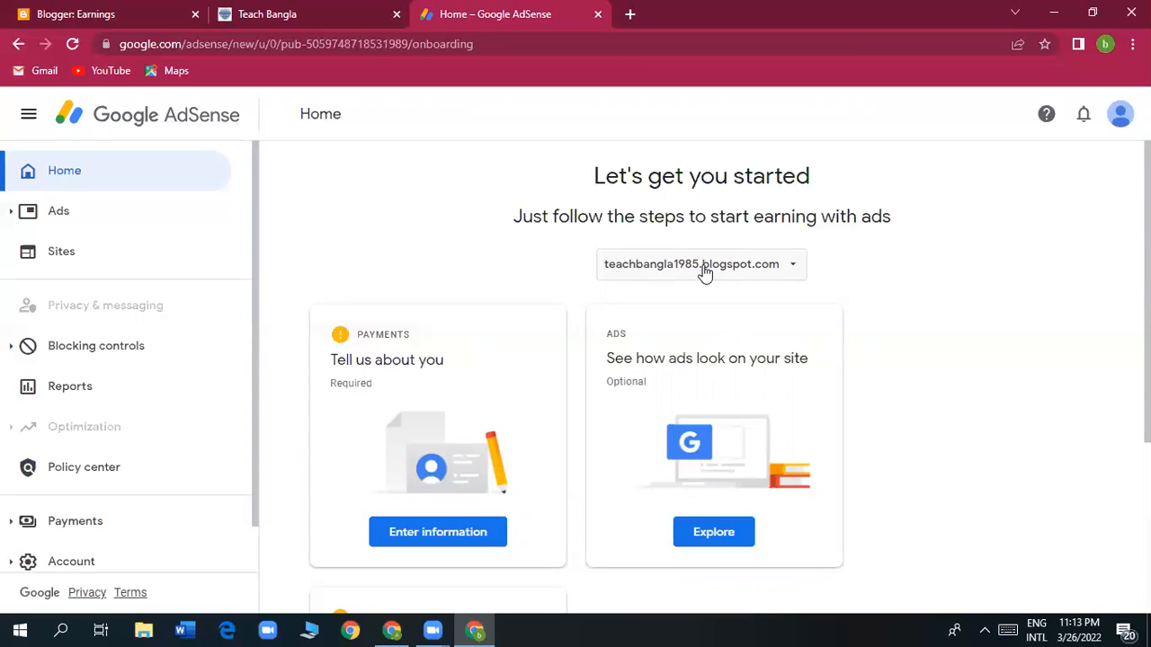
pyautogui.scroll(-1, 490, 364)
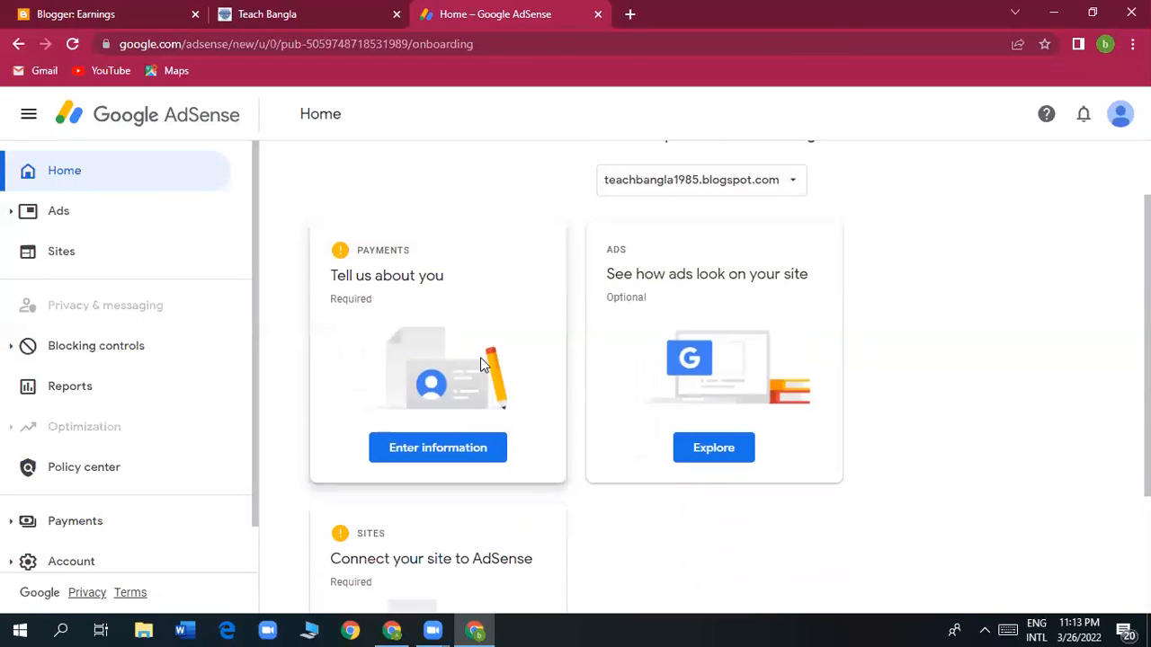
pyautogui.scroll(1, 791, 261)
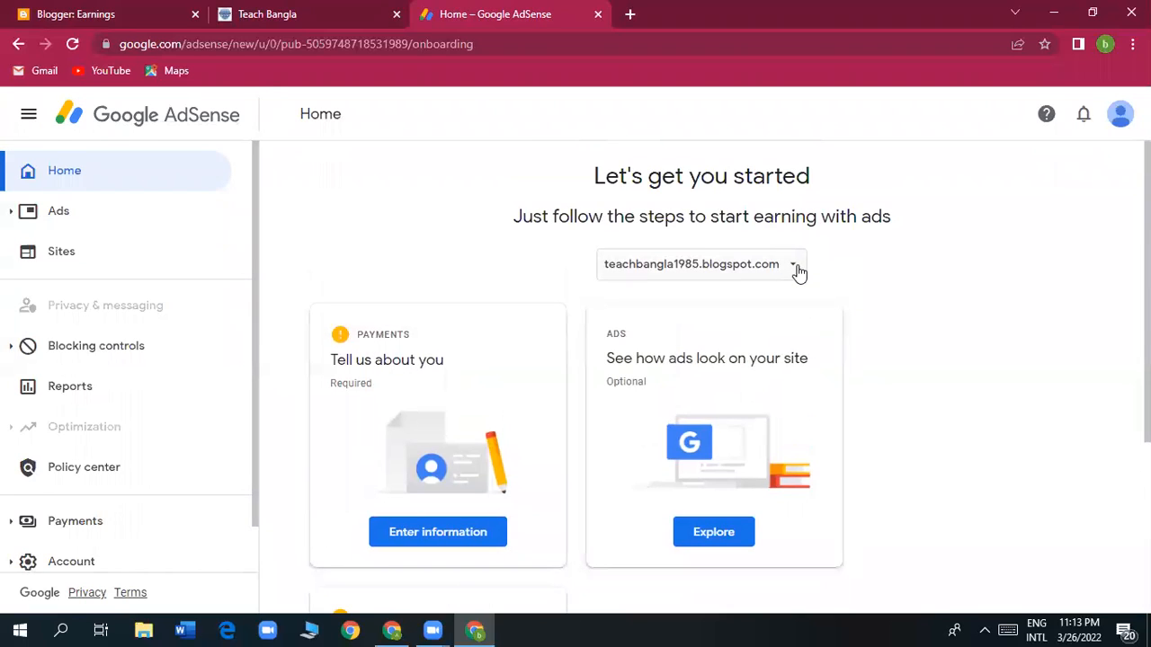
pyautogui.click(792, 265)
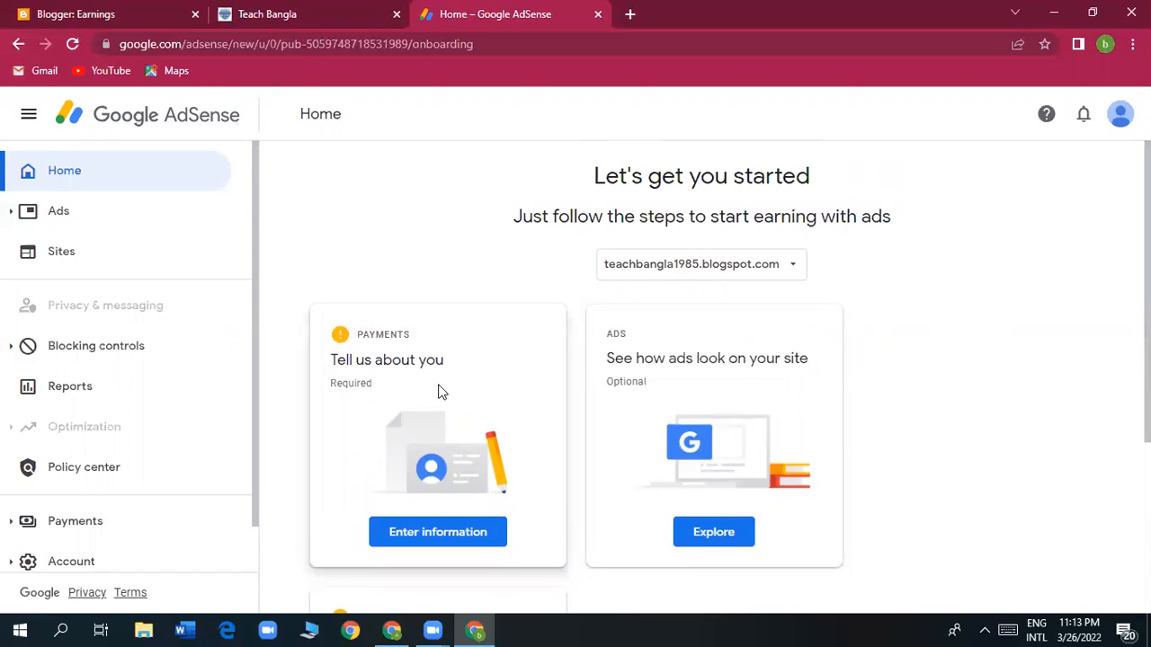
pyautogui.scroll(-1, 440, 391)
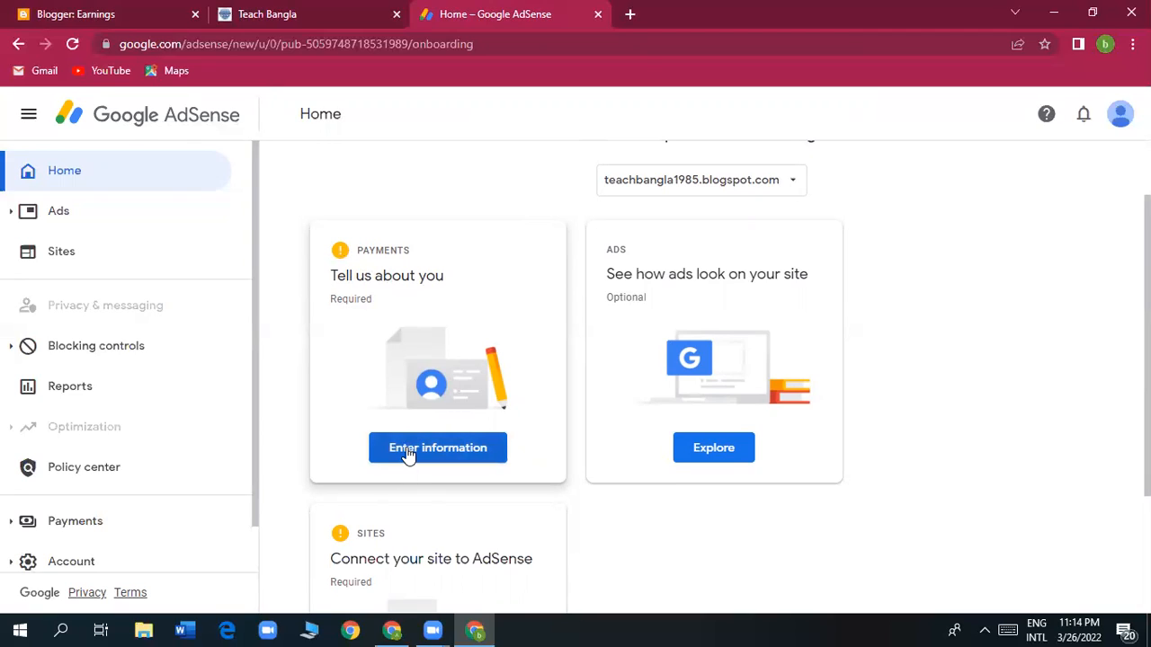
pyautogui.click(450, 462)
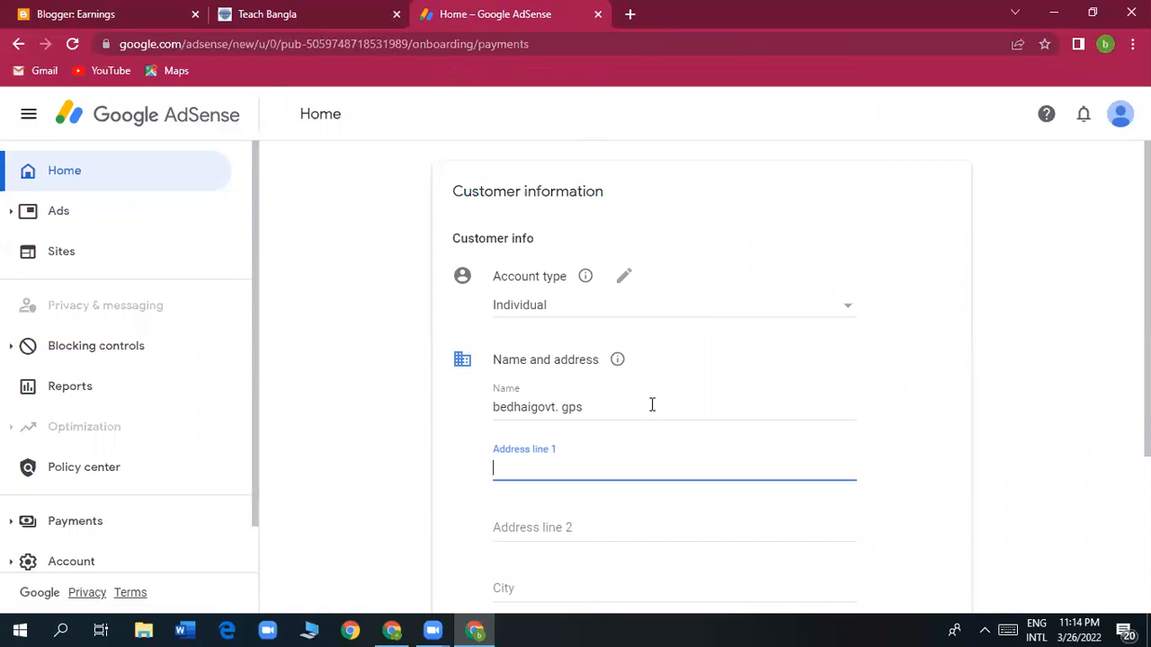
# Keep the account type set to Individual on the customer information form.
pyautogui.scroll(-3, 676, 477)
pyautogui.scroll(3, 675, 477)
pyautogui.scroll(-1, 673, 475)
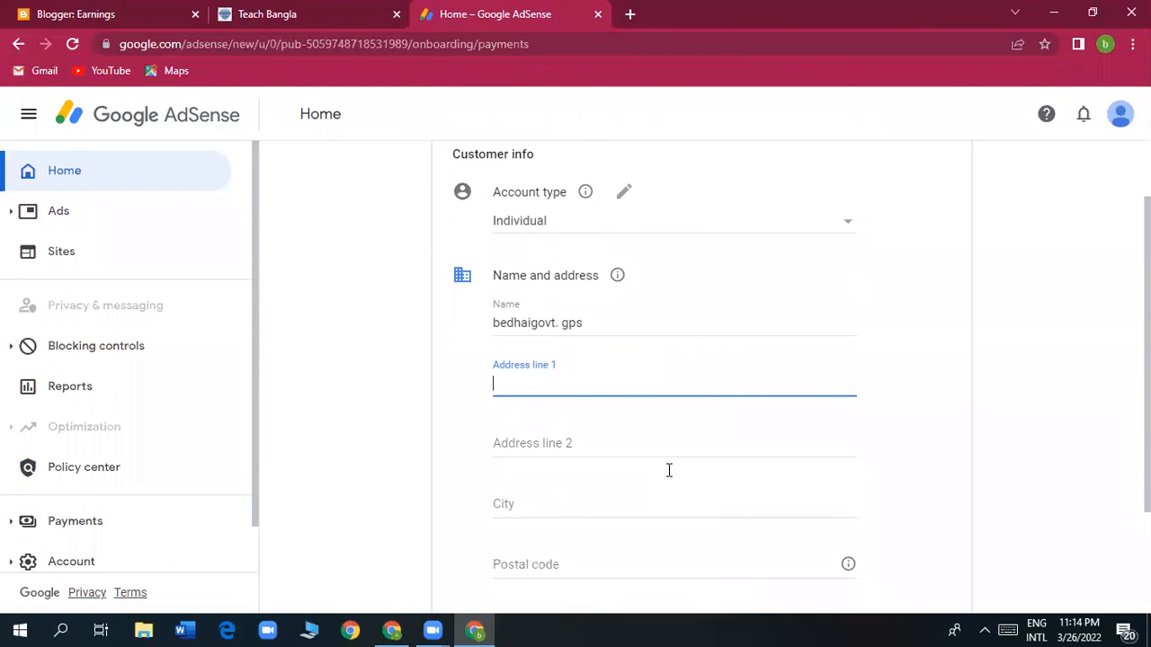
pyautogui.scroll(1, 668, 477)
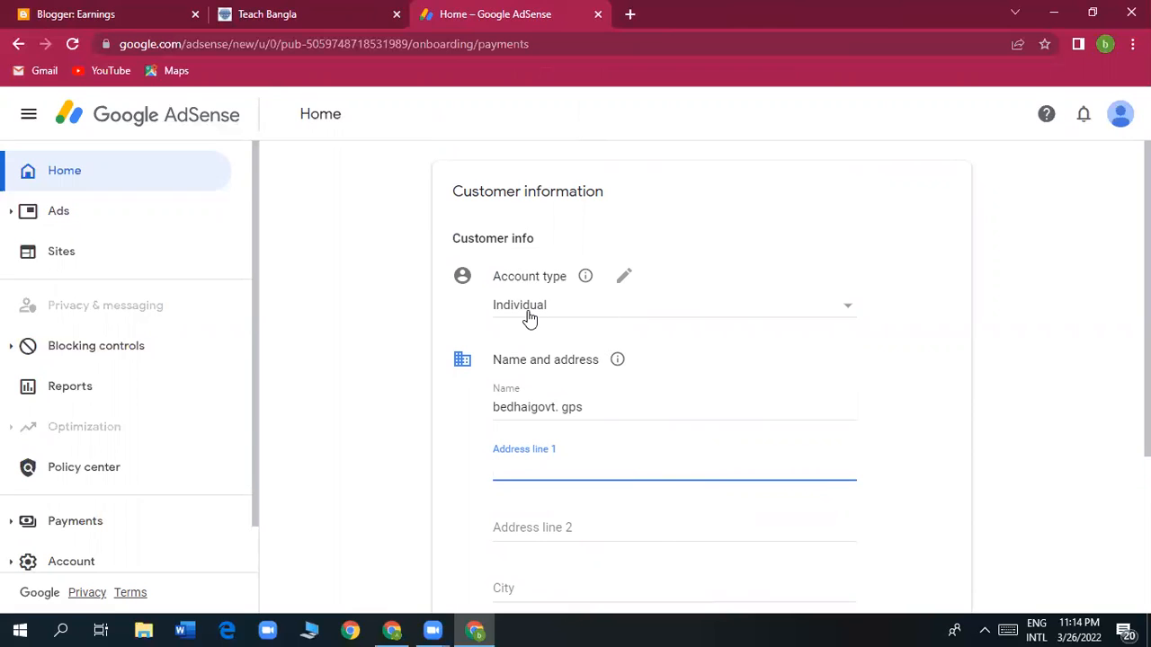
pyautogui.click(847, 313)
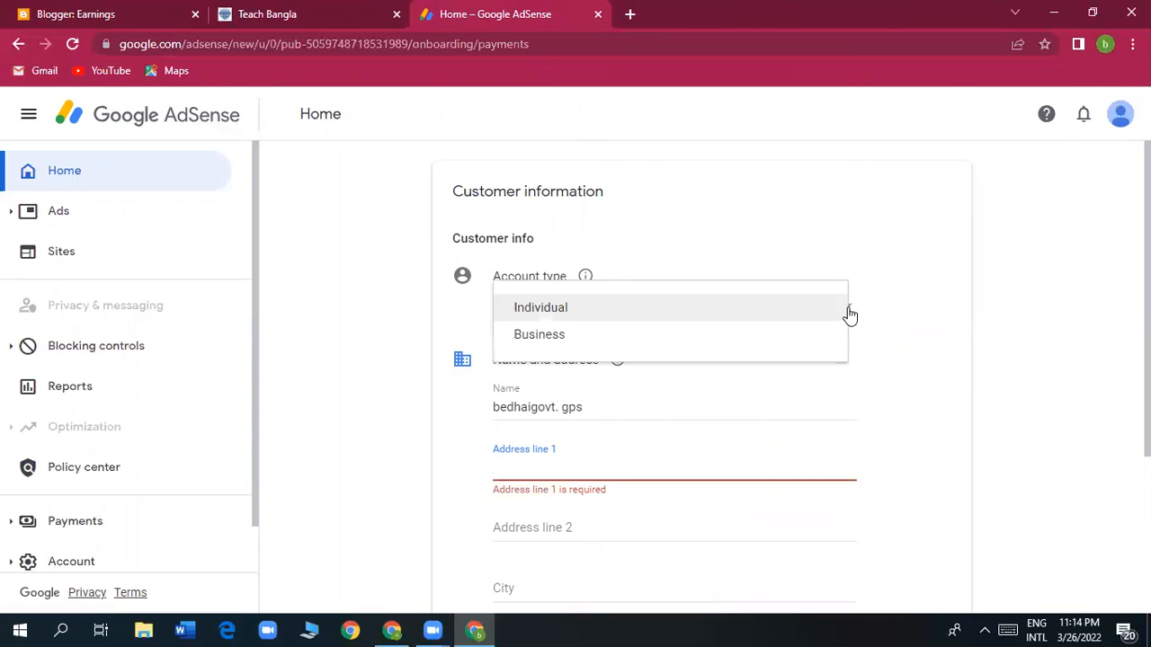
pyautogui.click(543, 310)
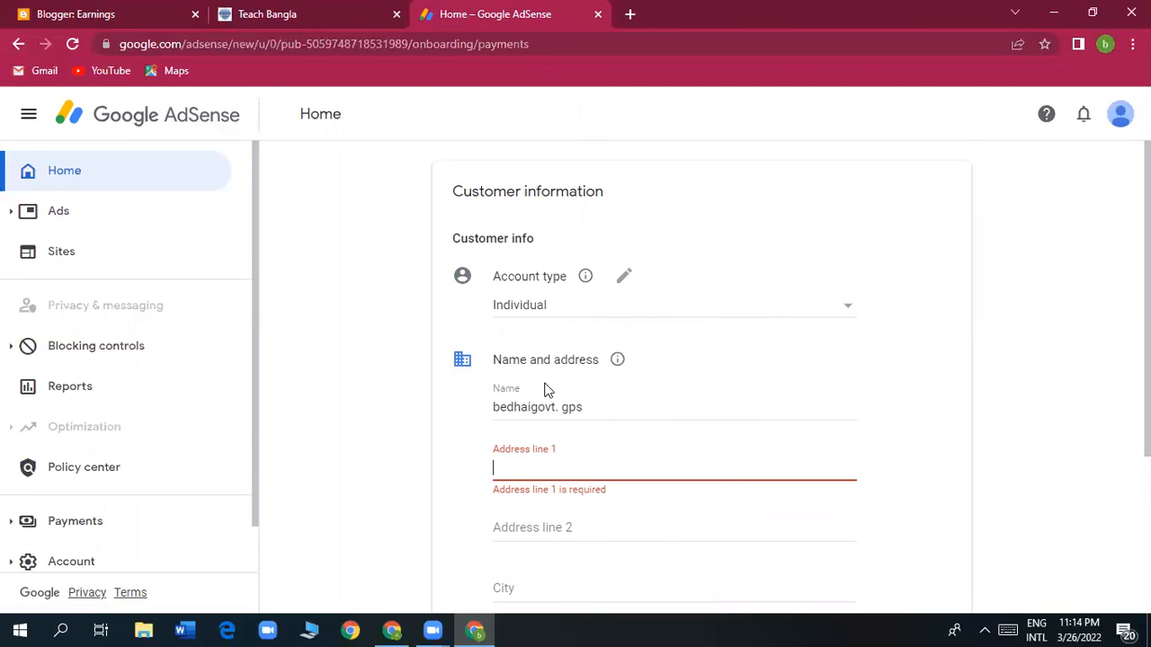
# Erase the pre-filled name from the Name field.
pyautogui.scroll(-2, 545, 391)
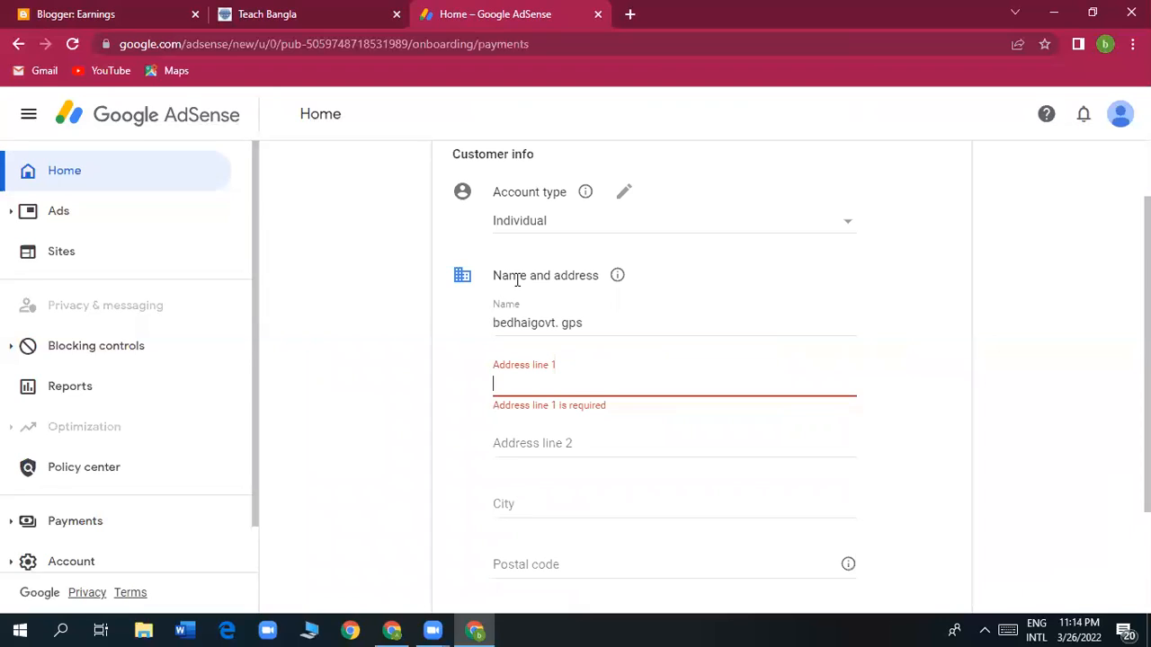
pyautogui.click(612, 324)
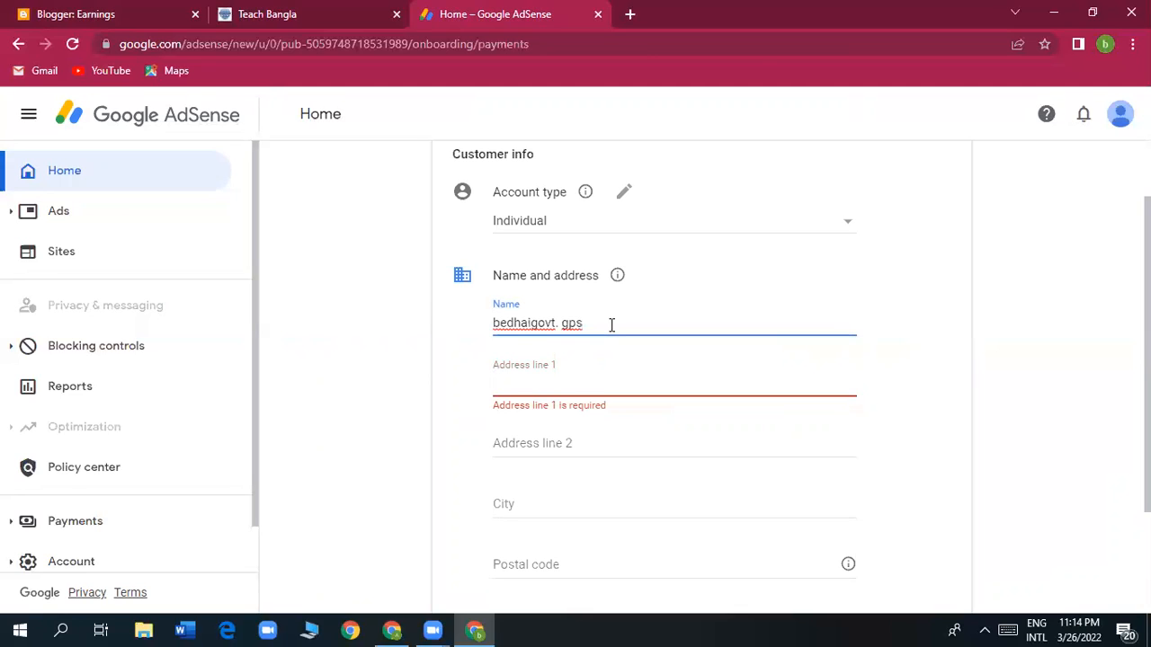
pyautogui.press('BackSpace')
pyautogui.press('BackSpace')
pyautogui.press('BackSpace')
pyautogui.press('BackSpace')
pyautogui.press('BackSpace')
pyautogui.press('BackSpace')
pyautogui.press('BackSpace')
pyautogui.press('BackSpace')
pyautogui.press('BackSpace')
pyautogui.press('BackSpace')
pyautogui.press('BackSpace')
pyautogui.press('BackSpace')
pyautogui.press('BackSpace')
pyautogui.press('BackSpace')
pyautogui.press('BackSpace')
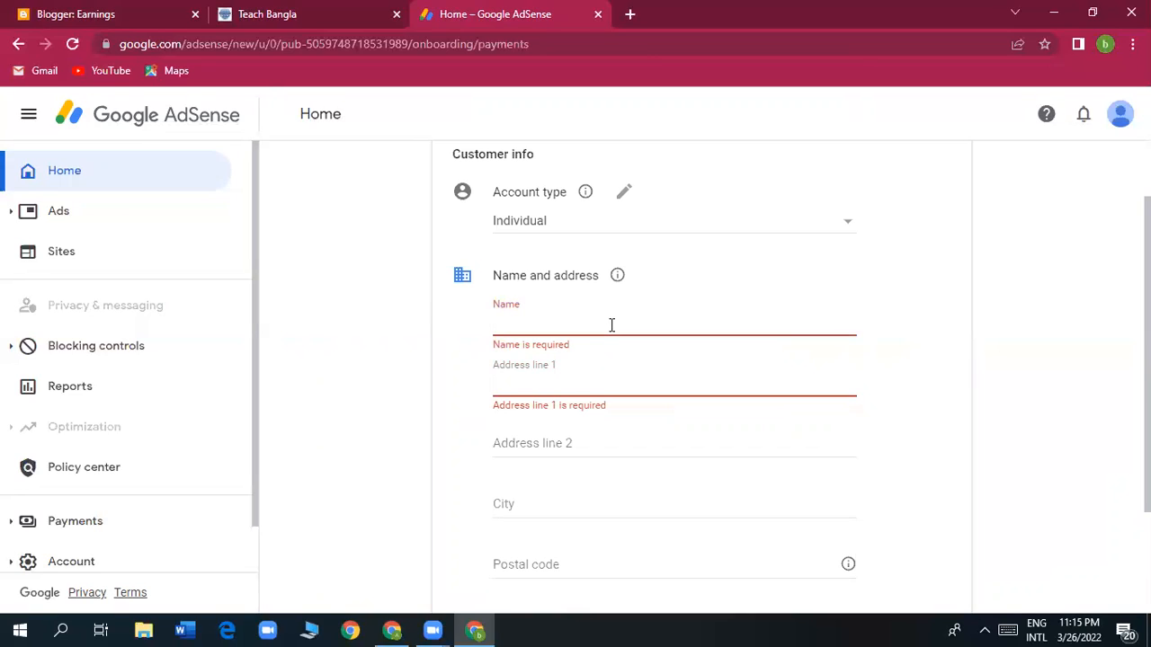
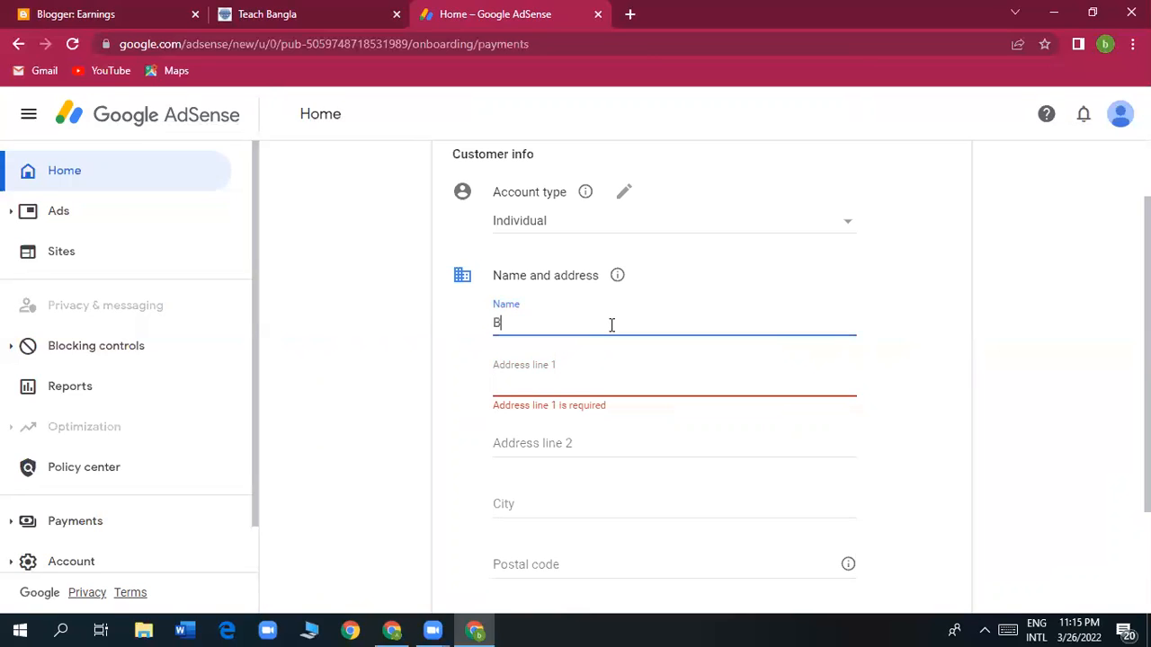
# Enter the account holder's full name in the Name field, correcting typos along the way.
pyautogui.click(533, 322)
pyautogui.hotkey('ctrl', 'BackSpace')
pyautogui.write('Bebi')
pyautogui.press('BackSpace')
pyautogui.press('BackSpace')
pyautogui.press('BackSpace')
pyautogui.press('BackSpace')
pyautogui.write('bebi')
pyautogui.press('BackSpace')
pyautogui.press('BackSpace')
pyautogui.press('BackSpace')
pyautogui.press('BackSpace')
pyautogui.click(572, 324)
pyautogui.press('BackSpace')
pyautogui.press('BackSpace')
pyautogui.press('BackSpace')
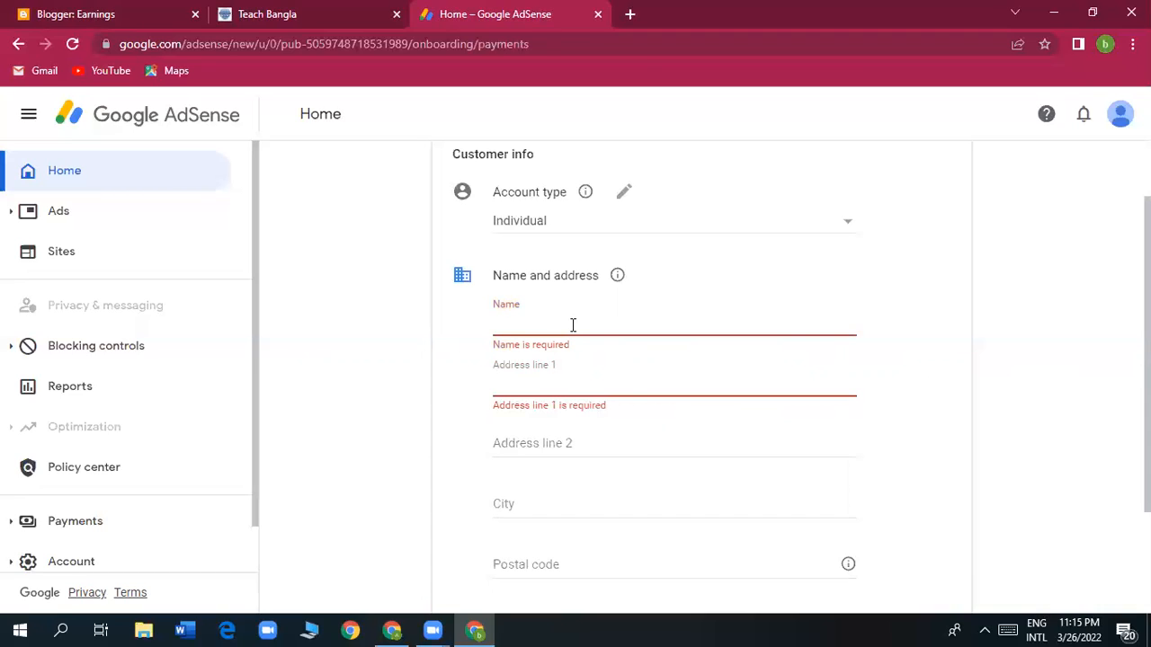
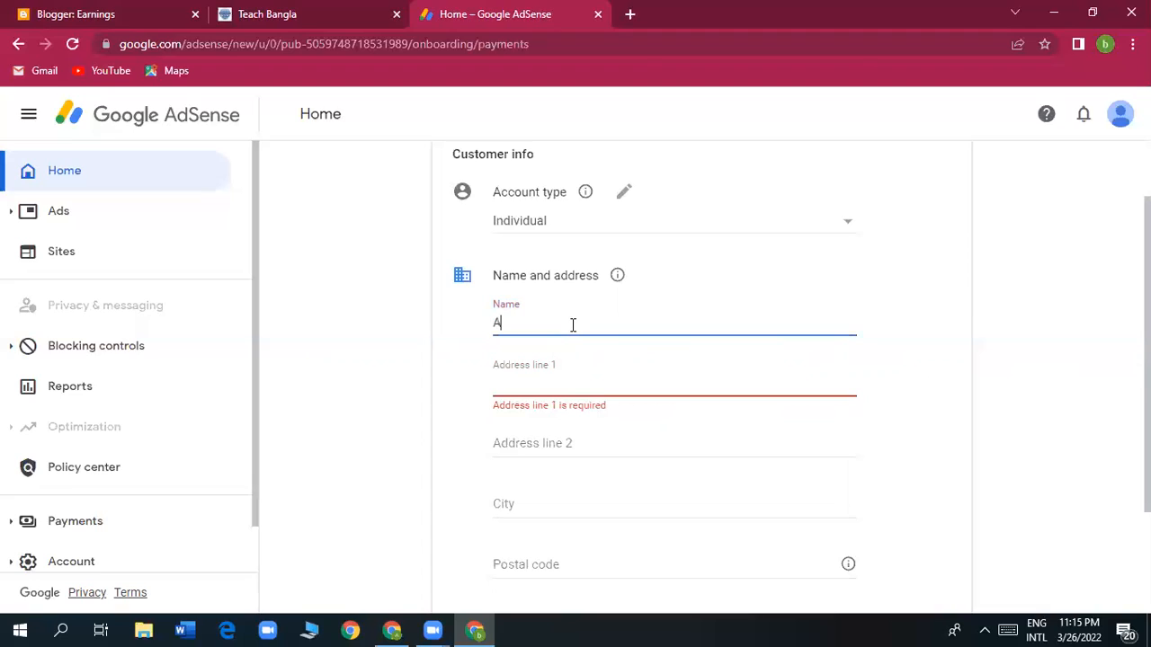
pyautogui.doubleClick(573, 326)
pyautogui.click(647, 311)
pyautogui.click(534, 388)
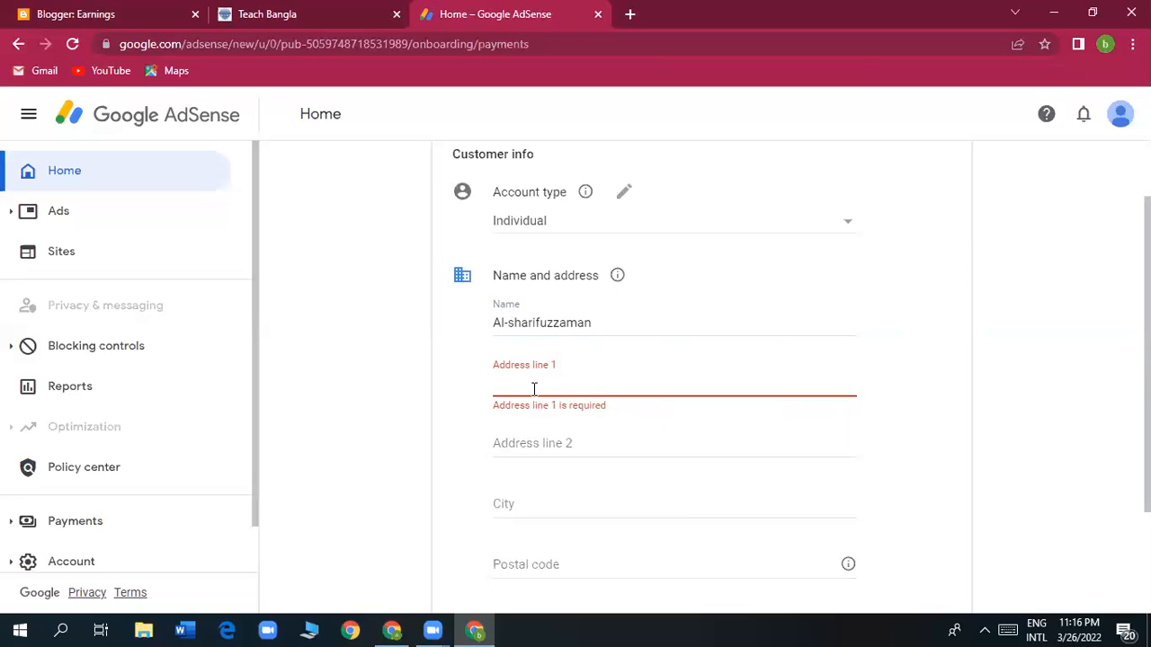
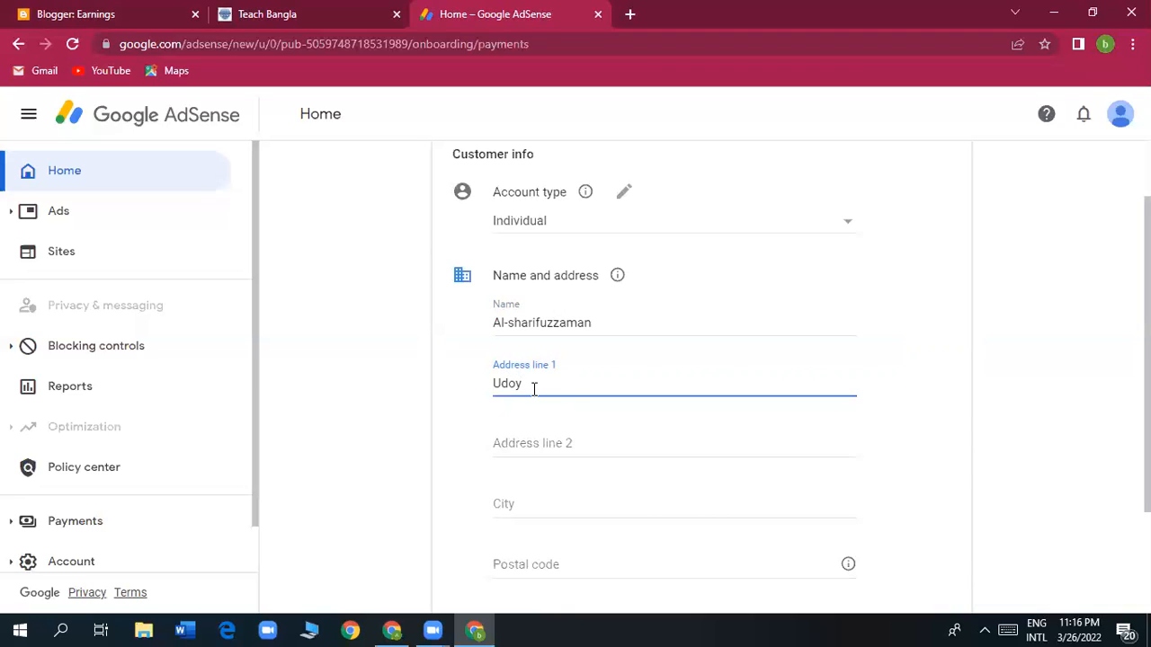
# Enter the street address in Address line 1 and the rest of the postal address in Address line 2.
pyautogui.click(569, 443)
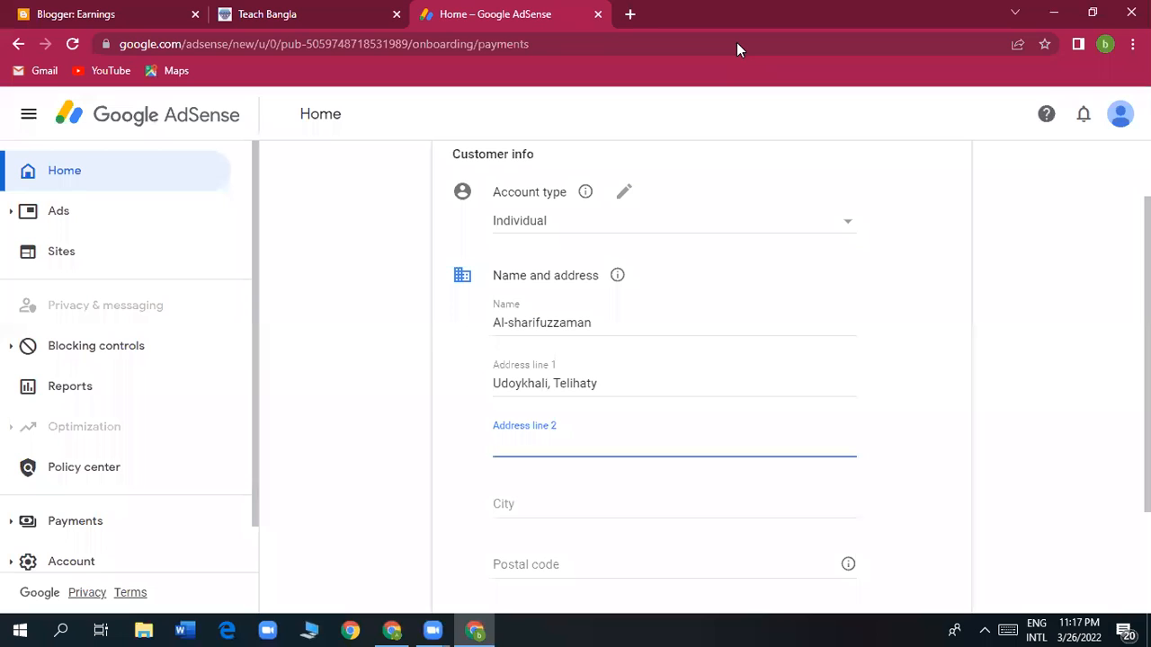
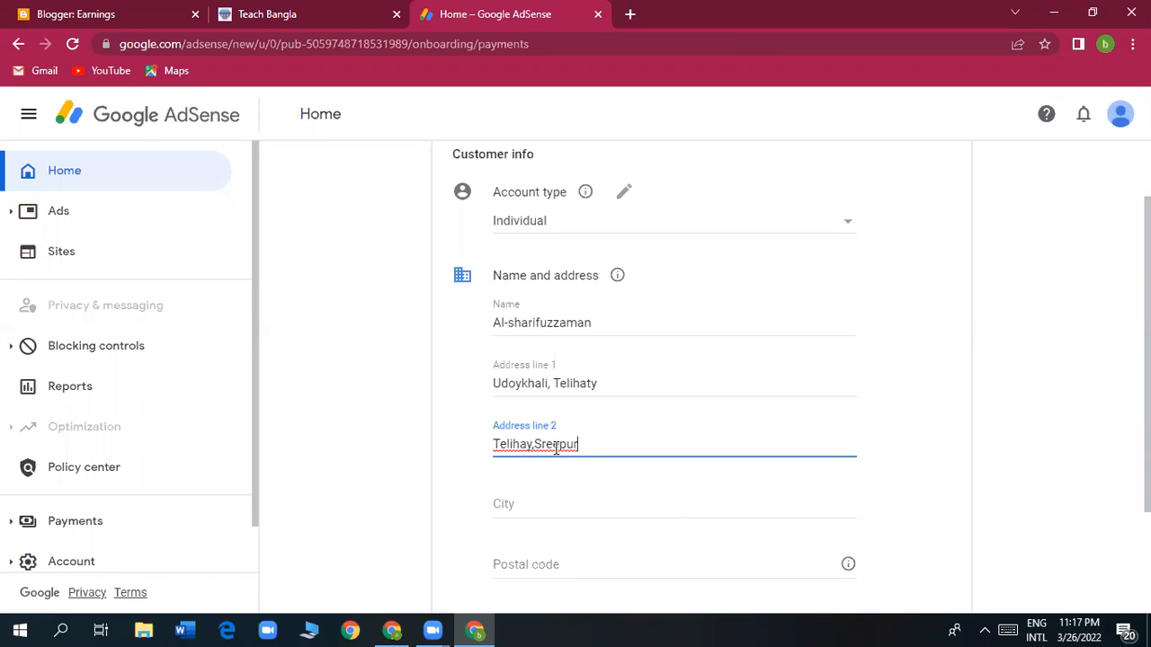
# Fill in the city, postal code and phone number, then submit the payment address details.
pyautogui.click(669, 507)
pyautogui.scroll(-1, 669, 507)
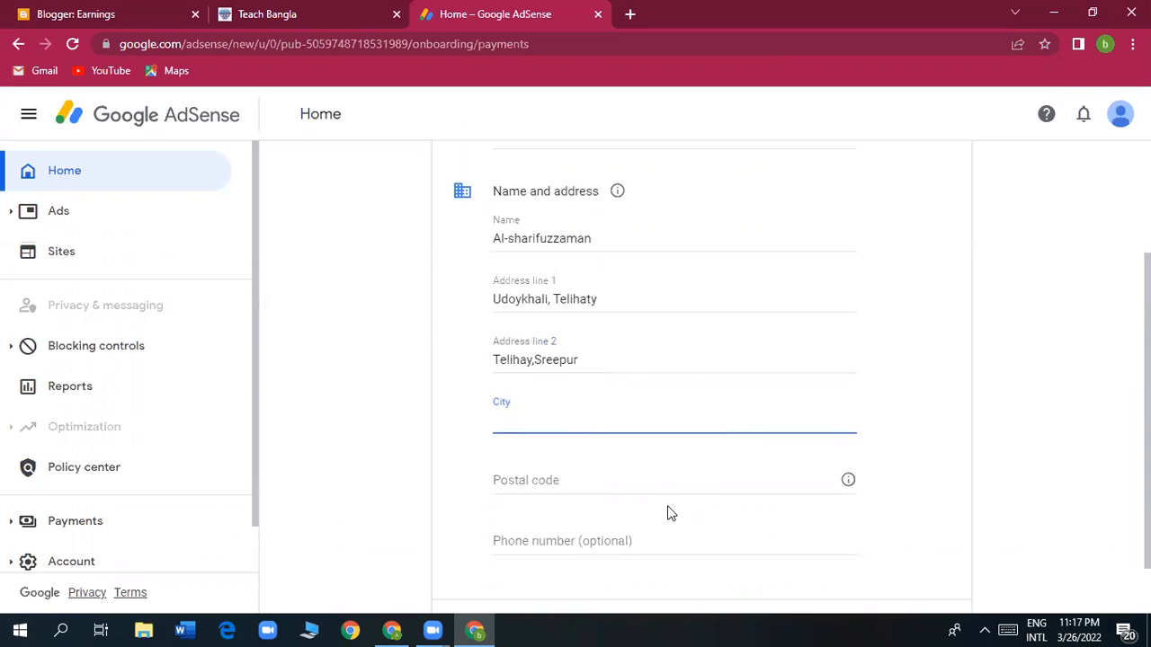
pyautogui.write('Gazipur')
pyautogui.scroll(-1, 669, 513)
pyautogui.click(553, 418)
pyautogui.write('1')
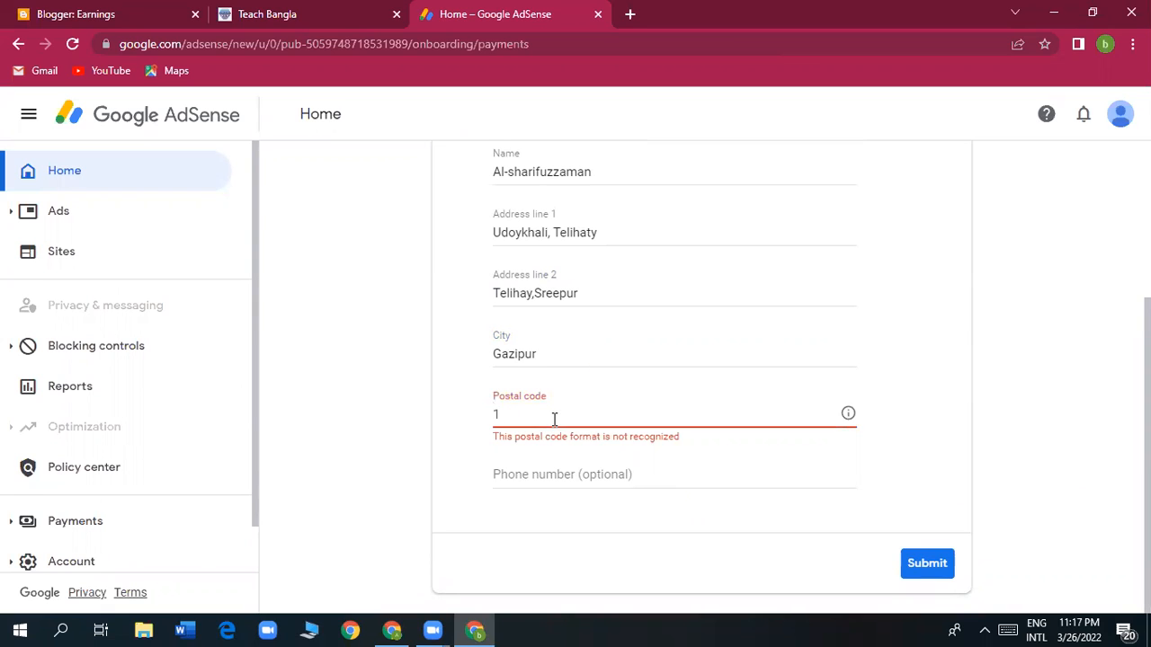
pyautogui.write('740')
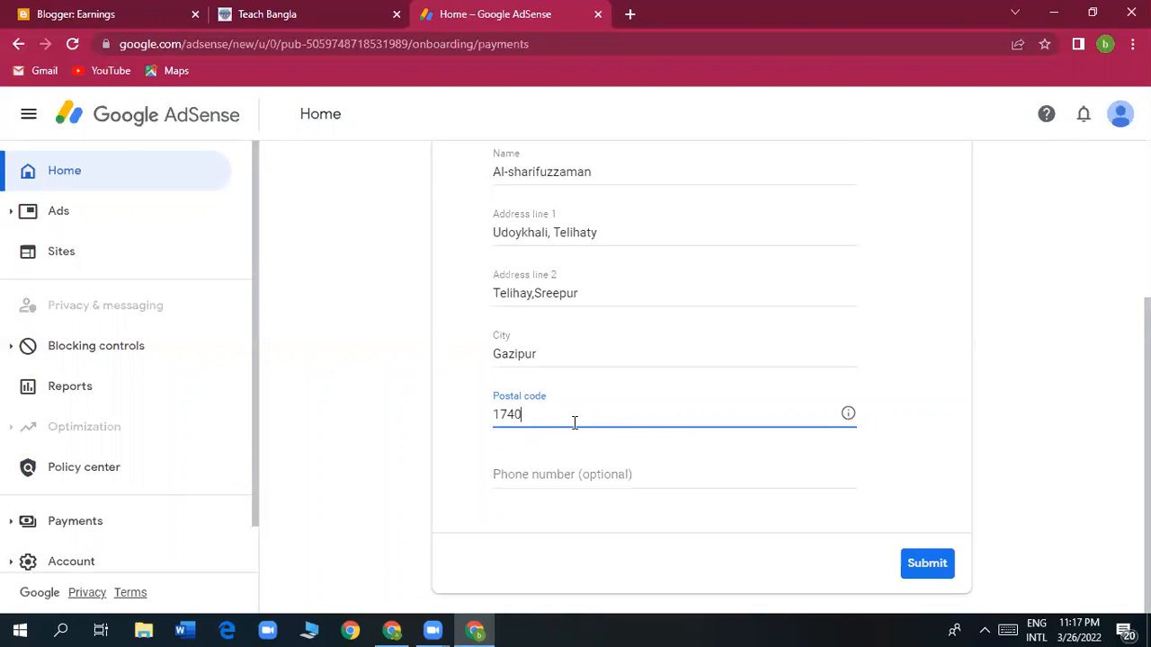
pyautogui.click(517, 476)
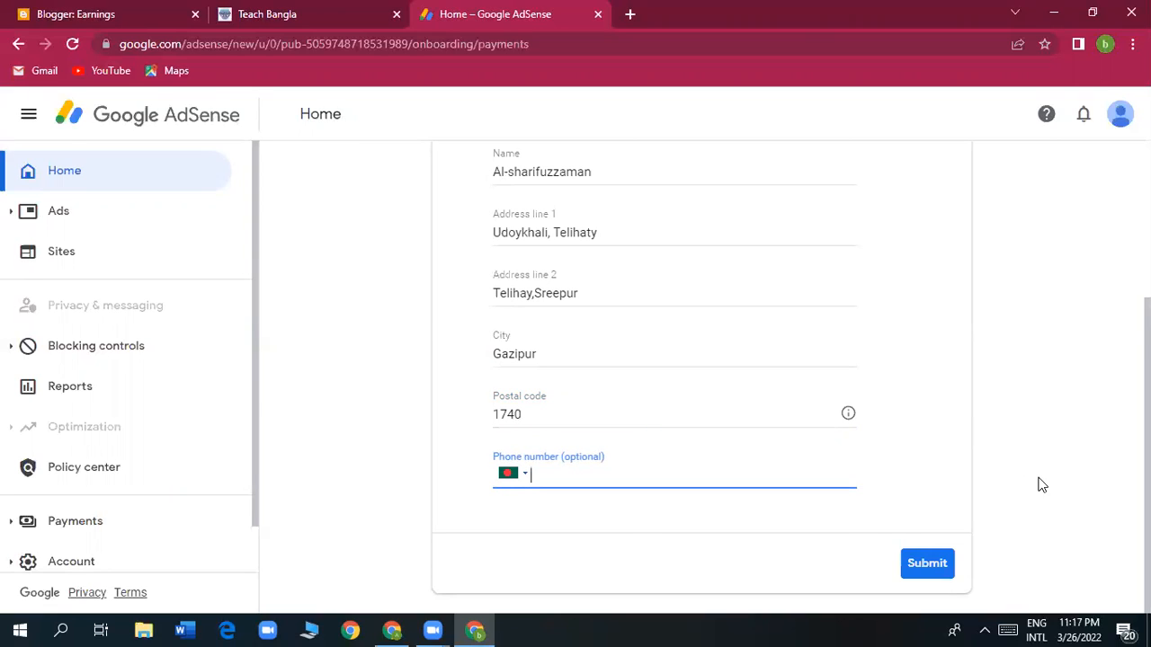
pyautogui.click(932, 566)
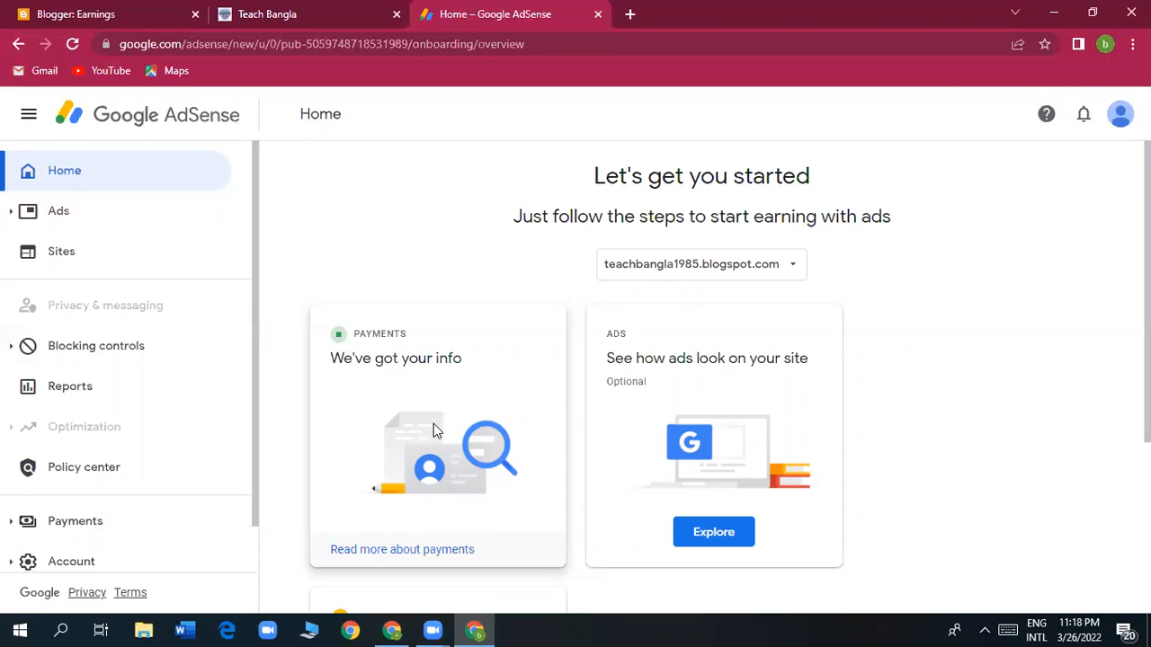
# Scroll the Home page to view the Payments, Ads and Sites setup cards.
pyautogui.scroll(-1, 434, 424)
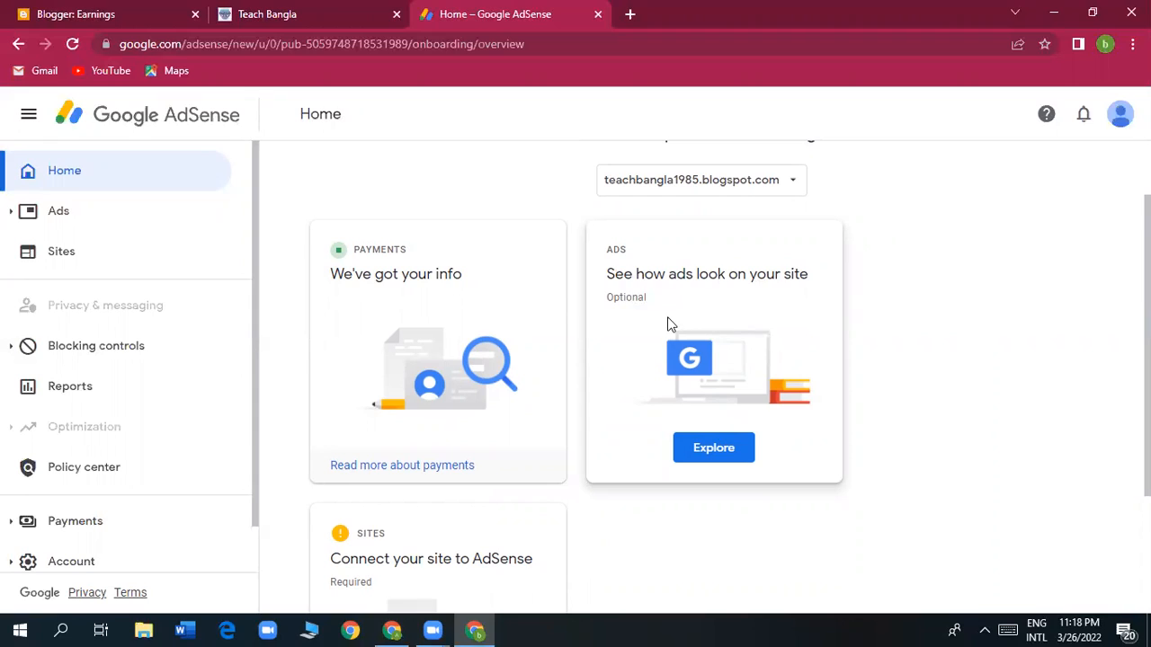
# Open the Ads preview for teachbangla1985.blogspot.com and scroll through the mobile sample ads.
pyautogui.click(719, 459)
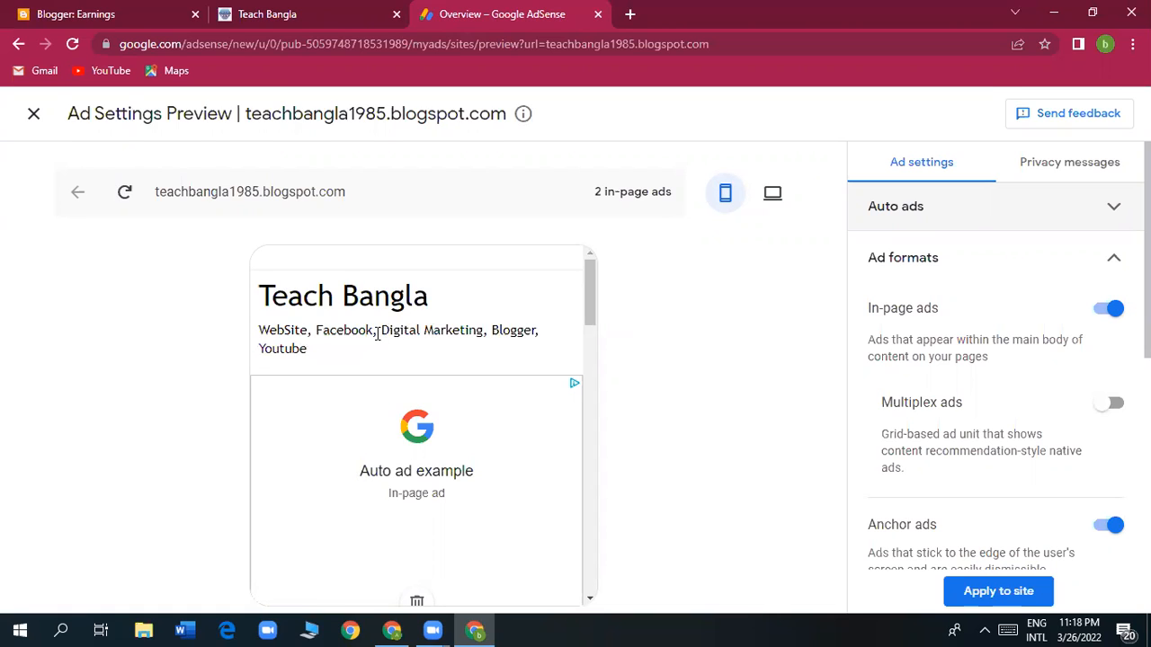
pyautogui.scroll(-3, 406, 387)
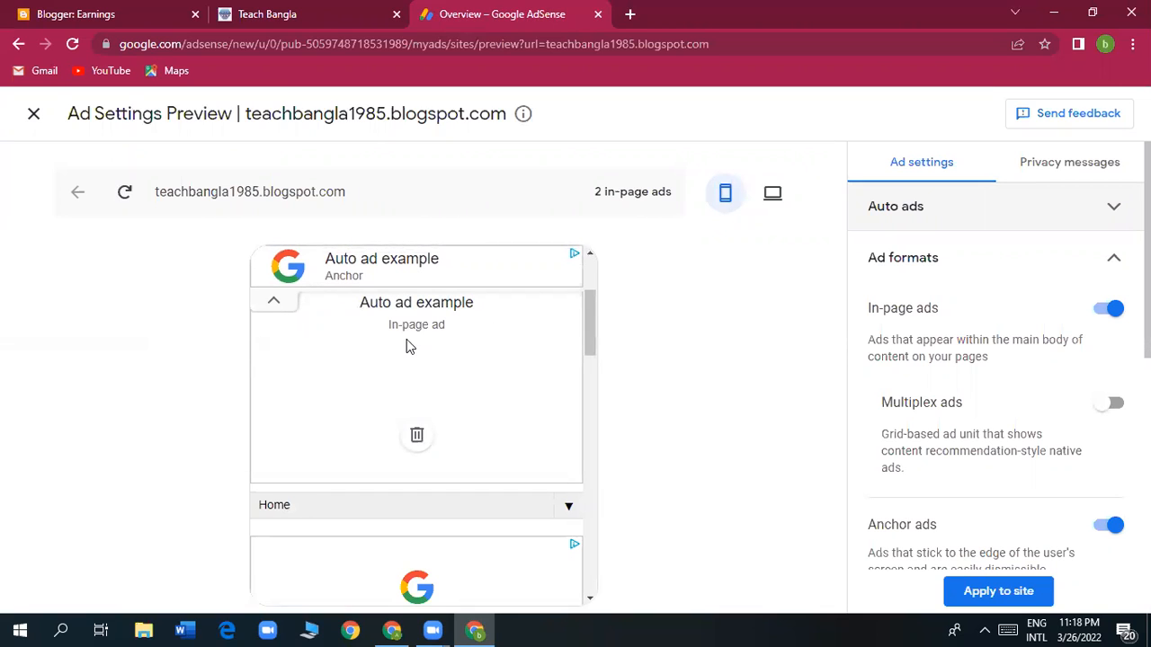
pyautogui.scroll(-2, 413, 377)
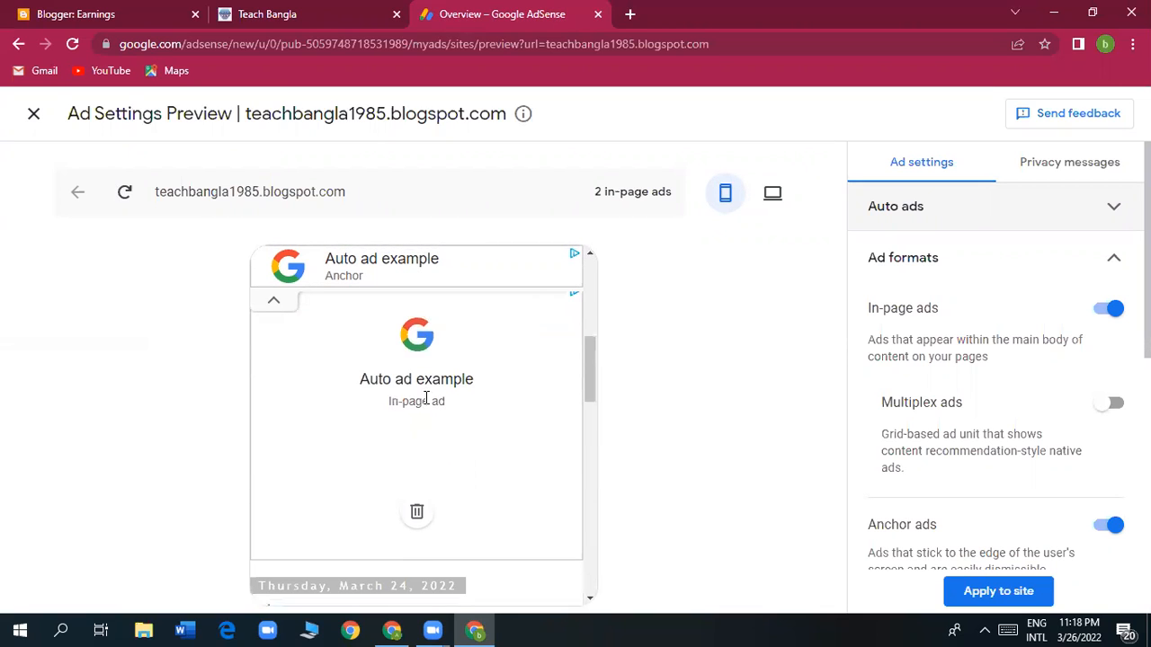
pyautogui.scroll(-5, 426, 398)
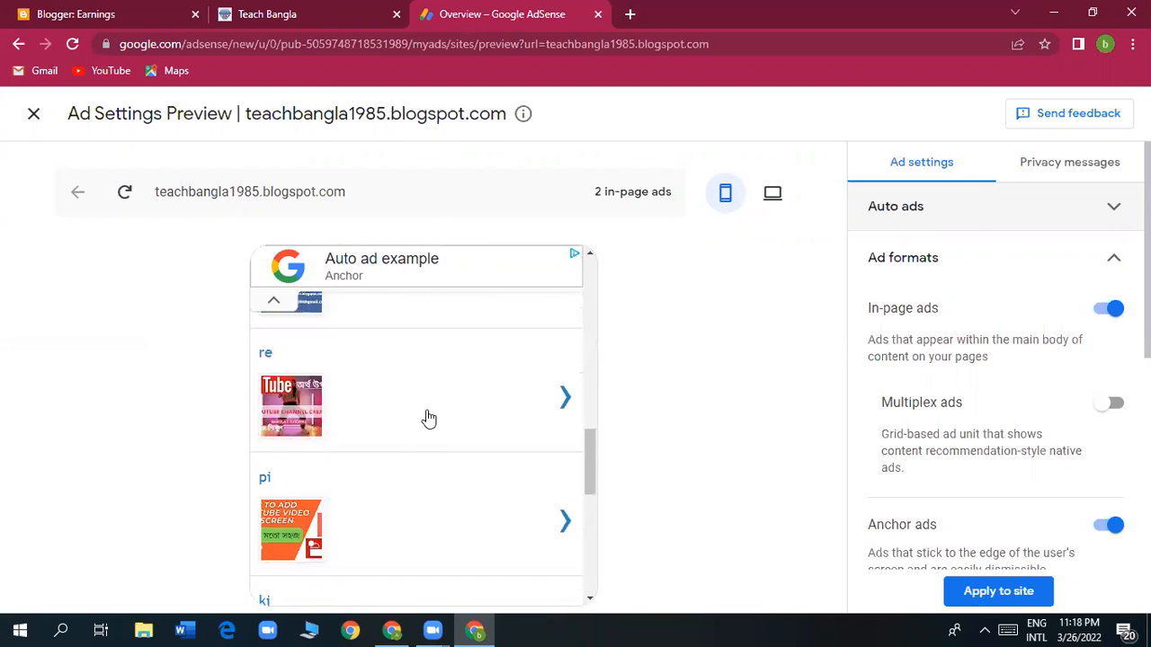
pyautogui.scroll(-5, 422, 454)
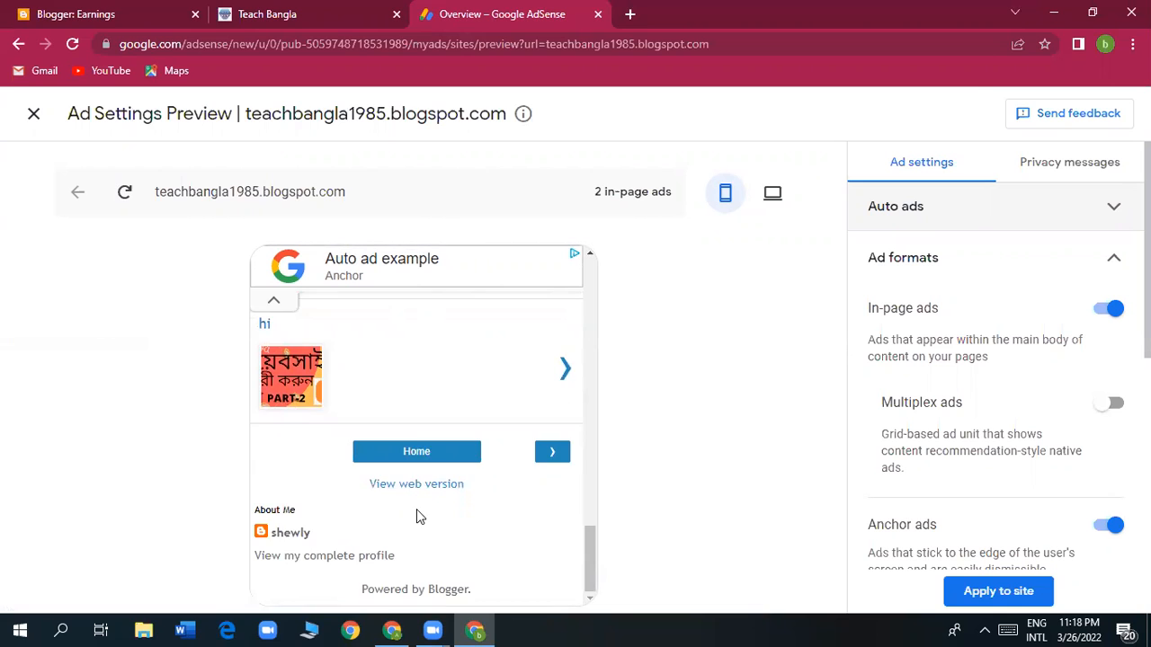
pyautogui.scroll(10, 417, 514)
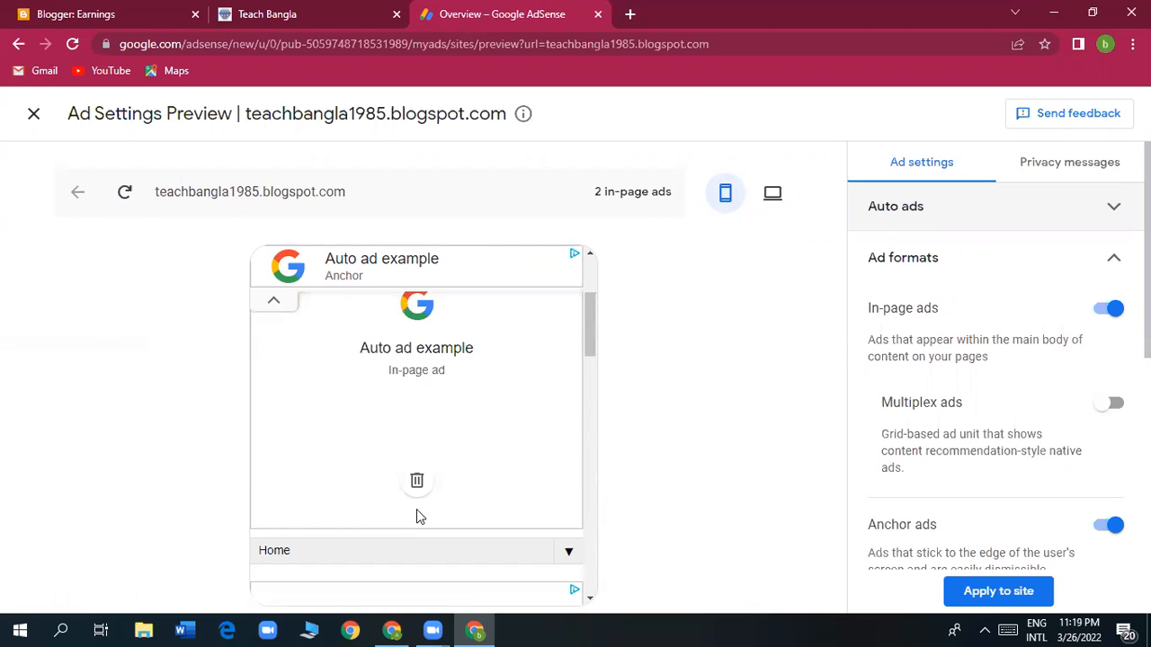
pyautogui.scroll(3, 416, 509)
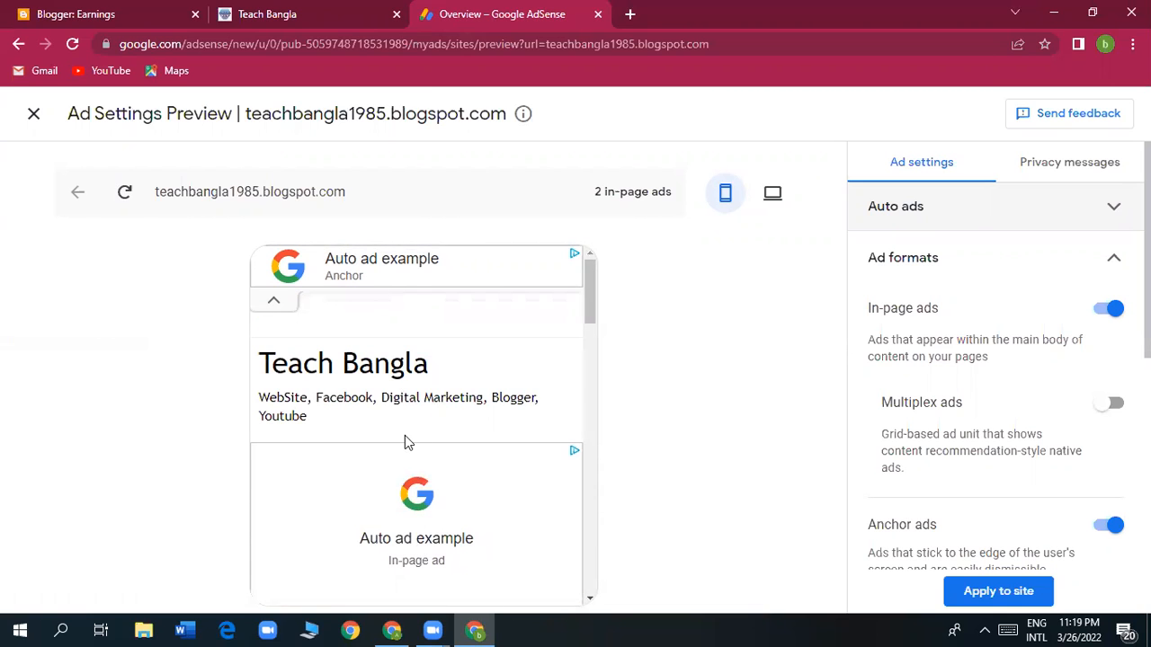
pyautogui.scroll(-5, 404, 435)
pyautogui.scroll(-10, 404, 435)
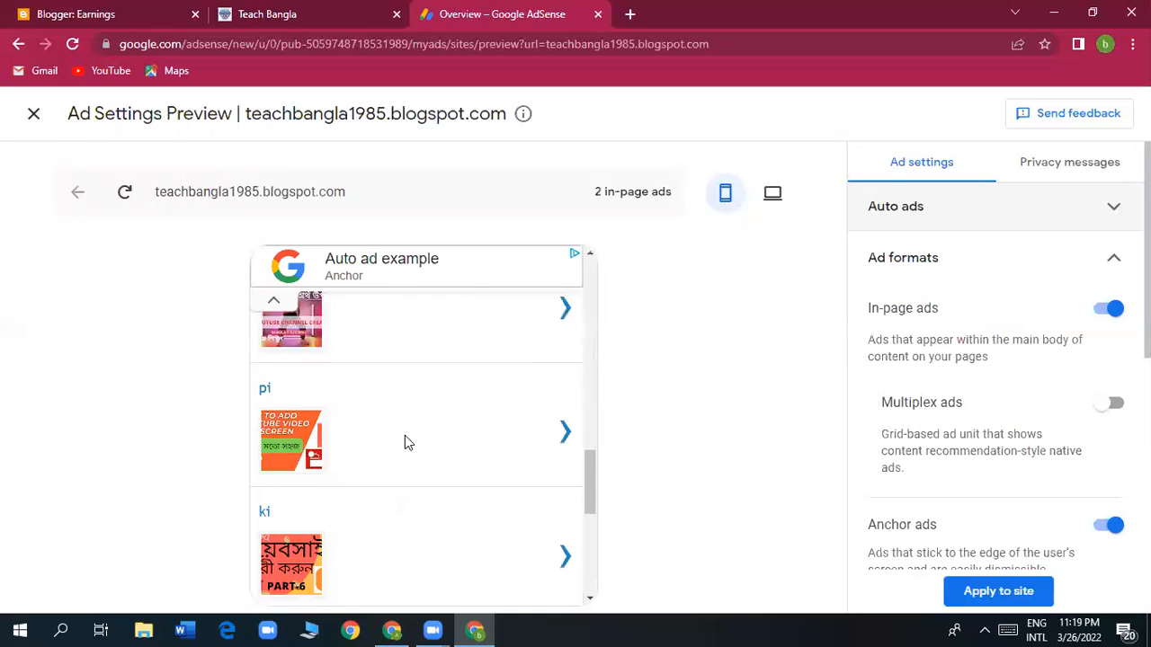
pyautogui.scroll(3, 404, 435)
pyautogui.scroll(10, 405, 438)
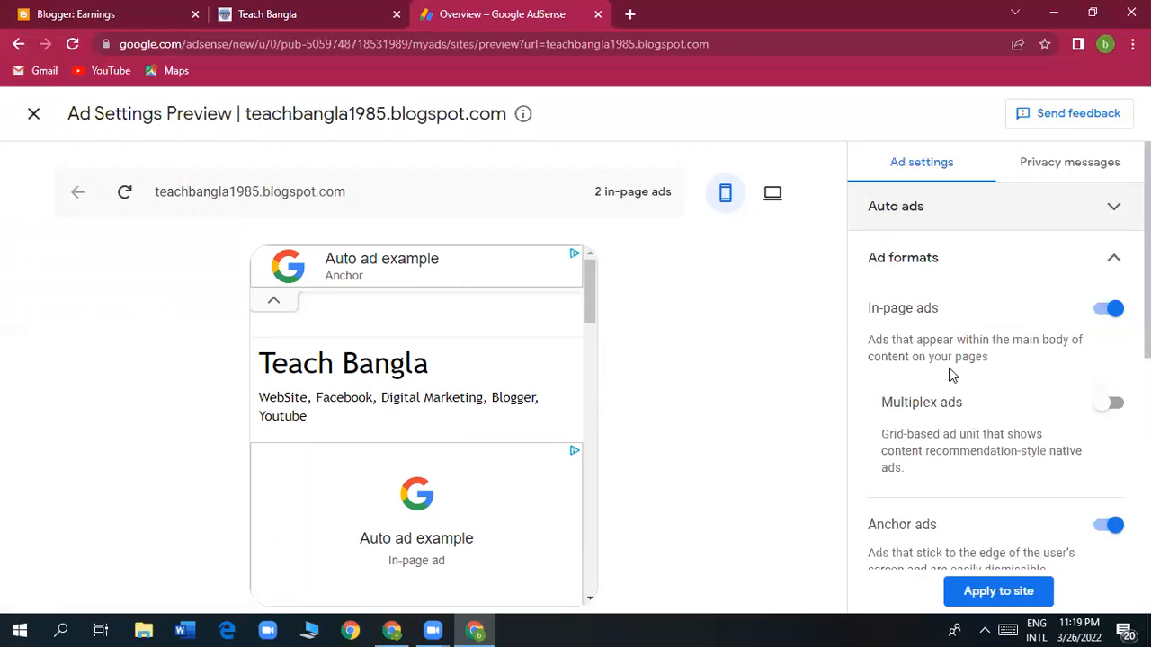
# Expand and review the Auto ads settings in the Ad settings panel.
pyautogui.scroll(-2, 983, 409)
pyautogui.scroll(-3, 982, 410)
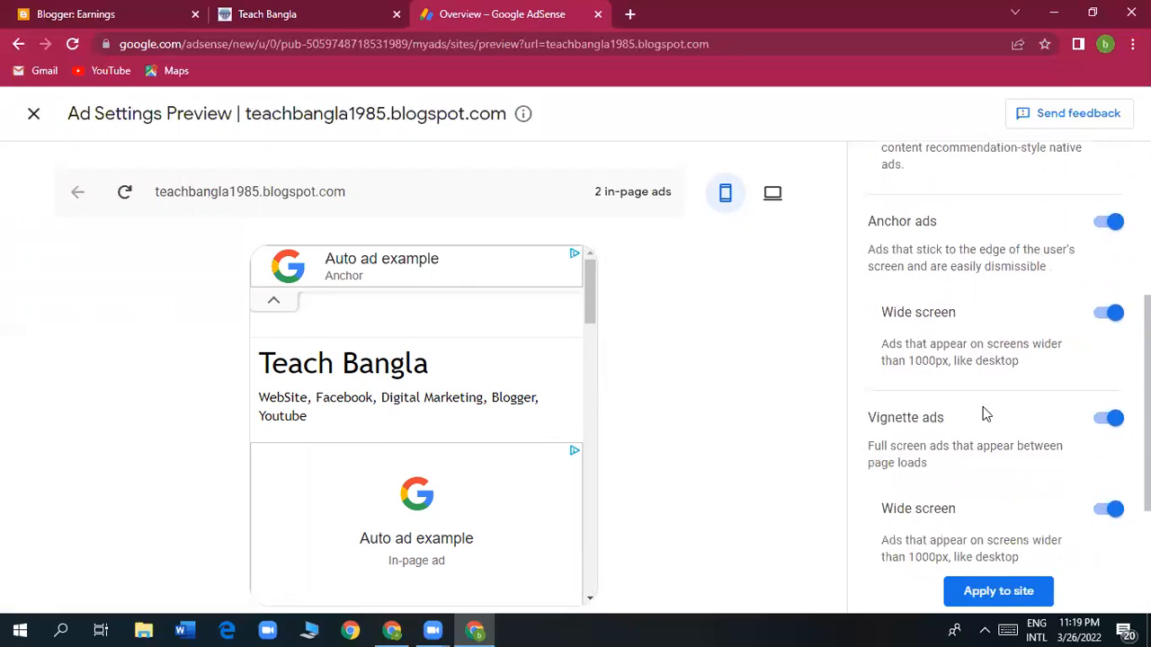
pyautogui.scroll(5, 973, 425)
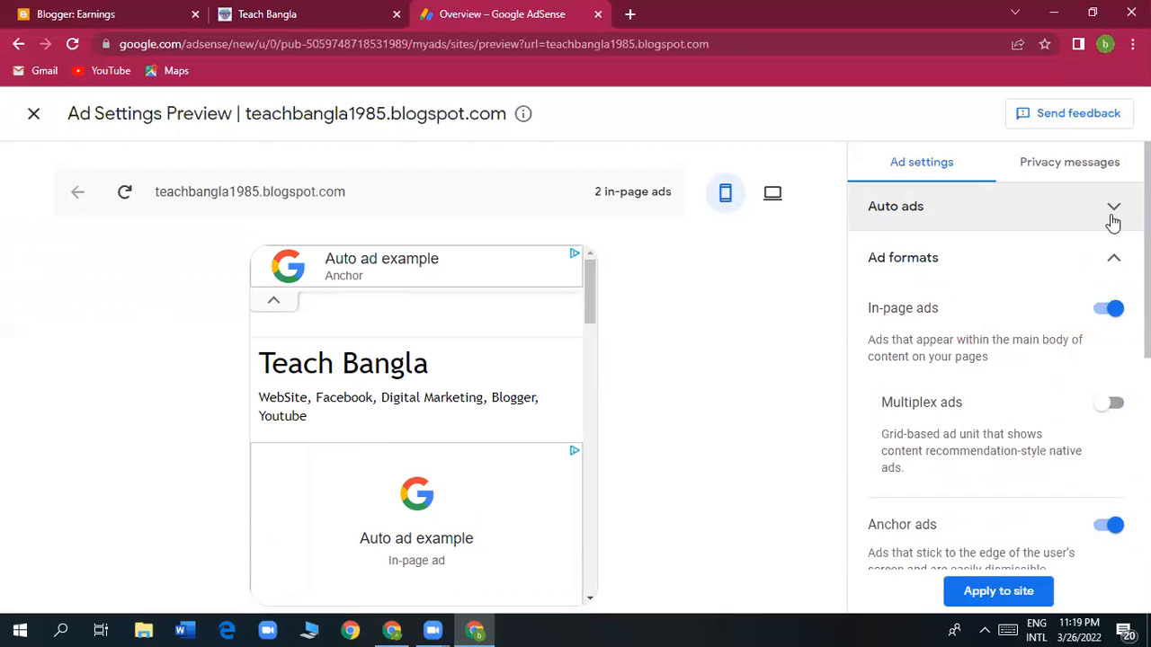
pyautogui.click(1113, 215)
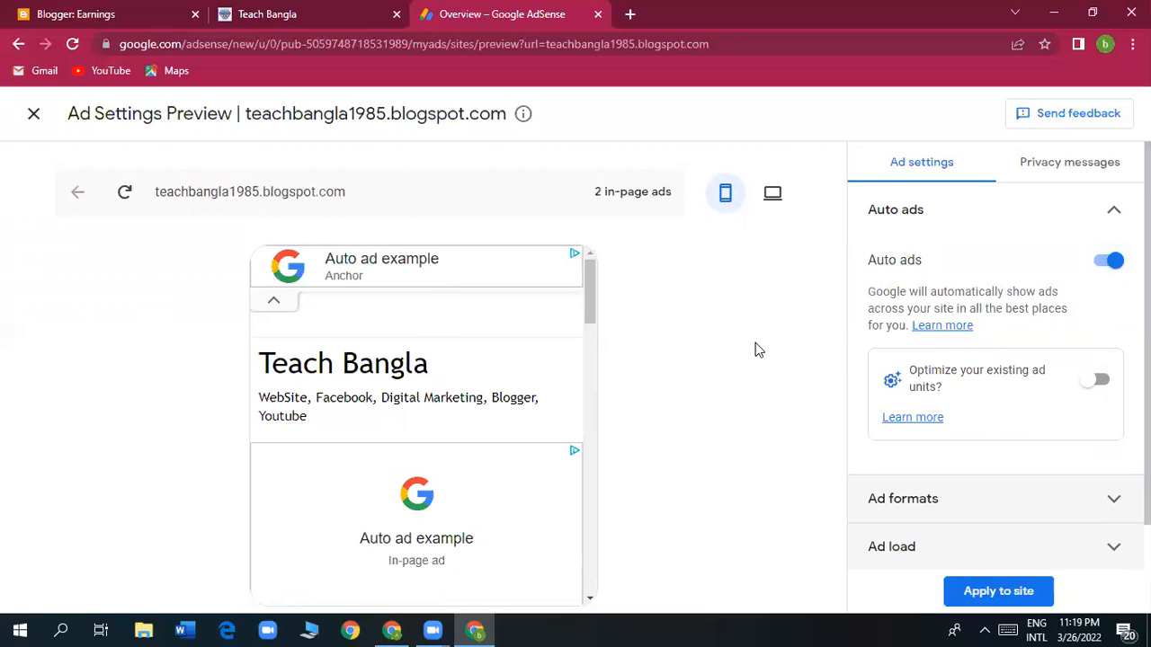
pyautogui.scroll(-1, 1048, 368)
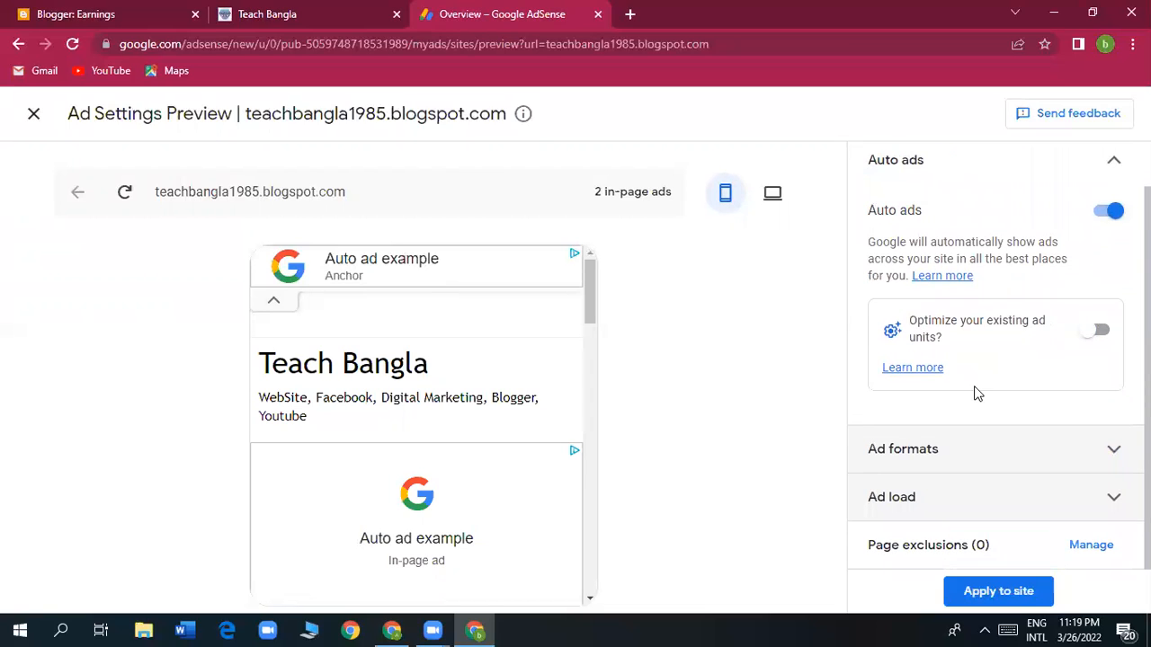
pyautogui.scroll(1, 914, 232)
pyautogui.click(916, 218)
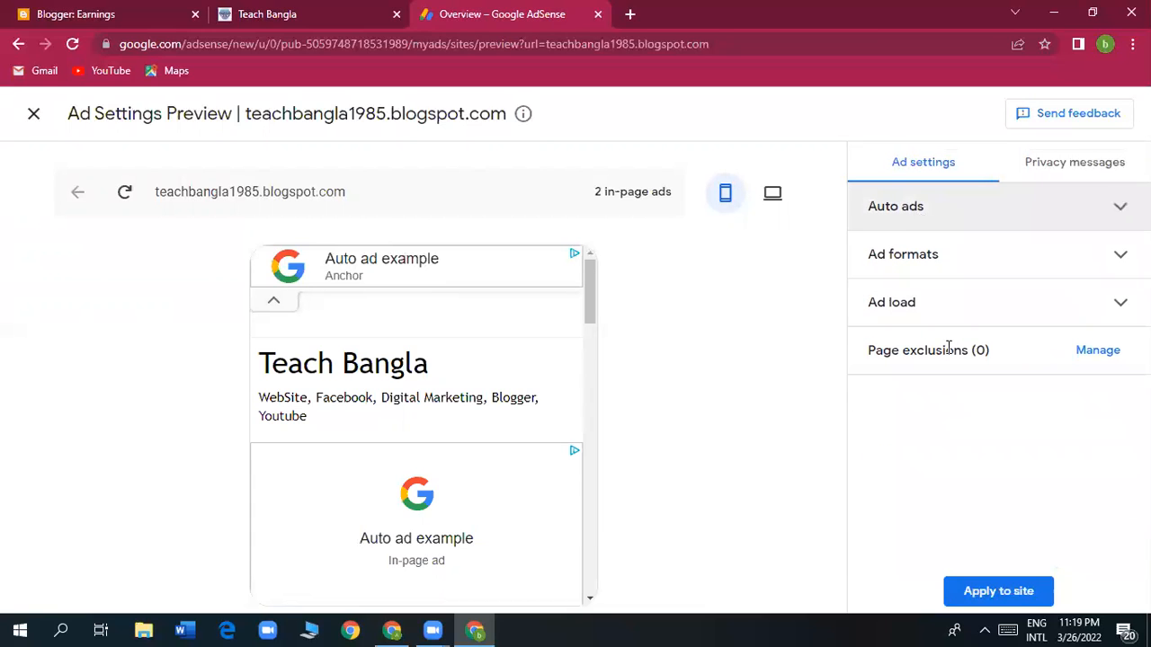
pyautogui.click(1121, 216)
pyautogui.scroll(-1, 989, 314)
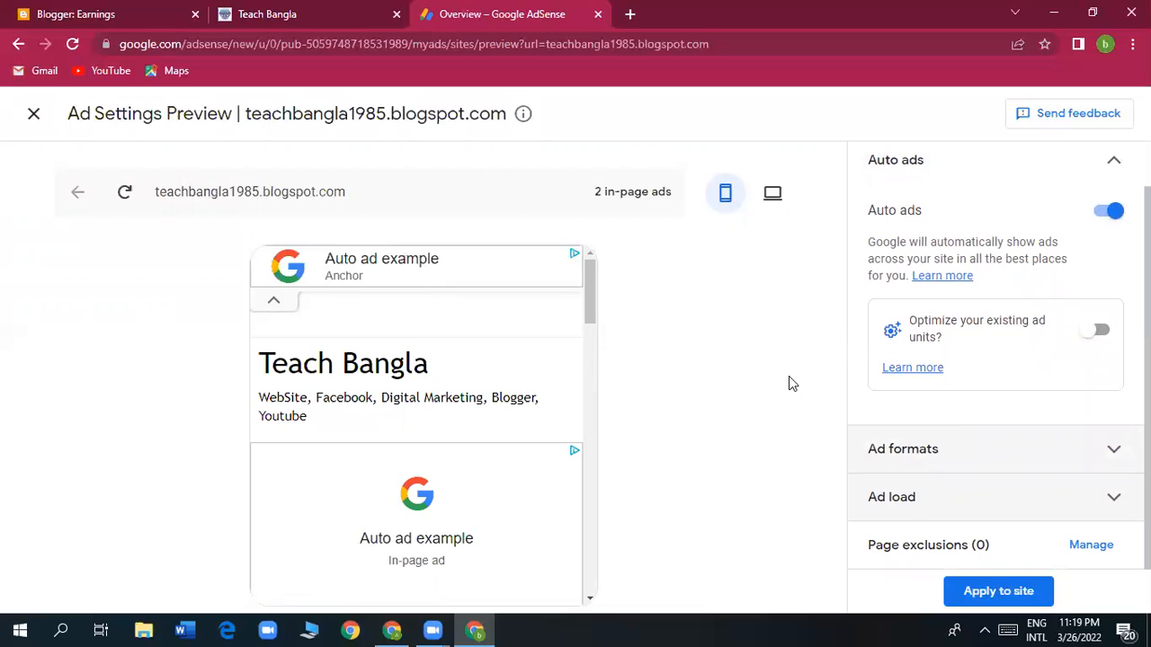
# Check the Ad formats and Ad load settings, then apply them to the site.
pyautogui.click(1094, 457)
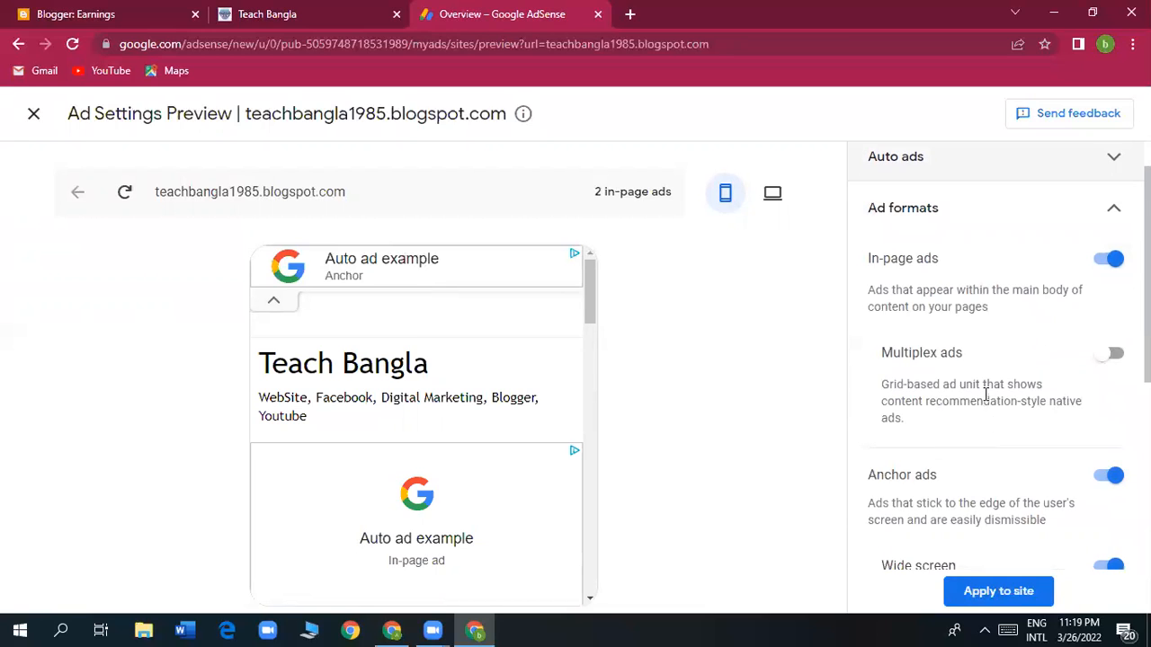
pyautogui.scroll(-1, 986, 395)
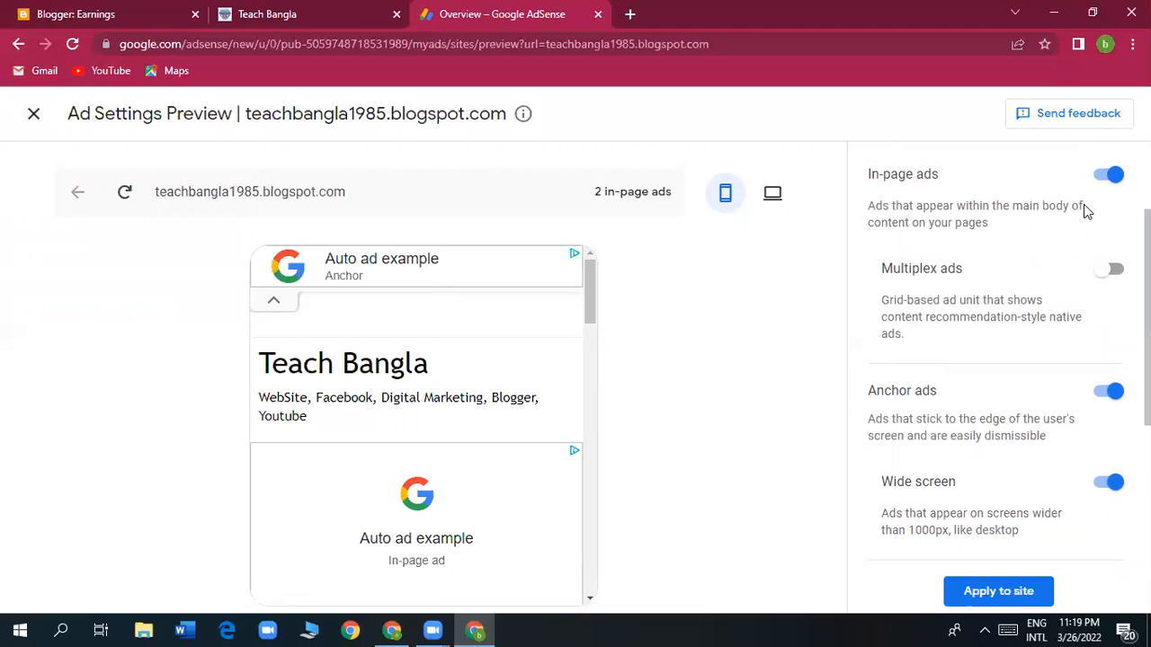
pyautogui.scroll(-3, 1064, 422)
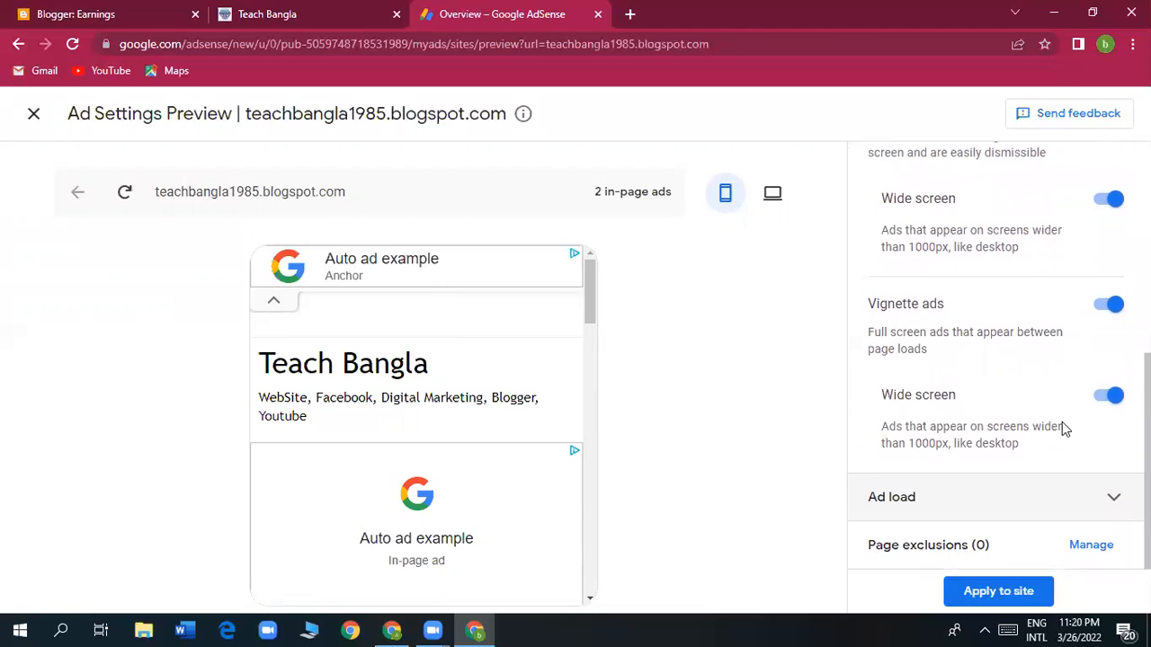
pyautogui.click(1077, 497)
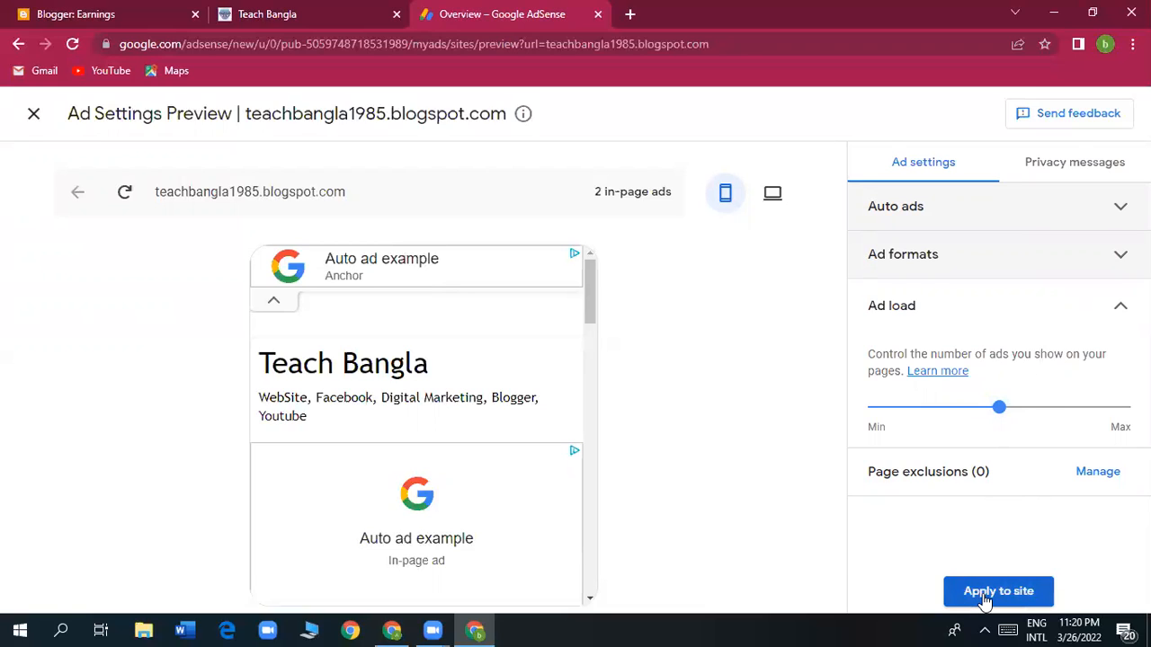
pyautogui.click(1025, 595)
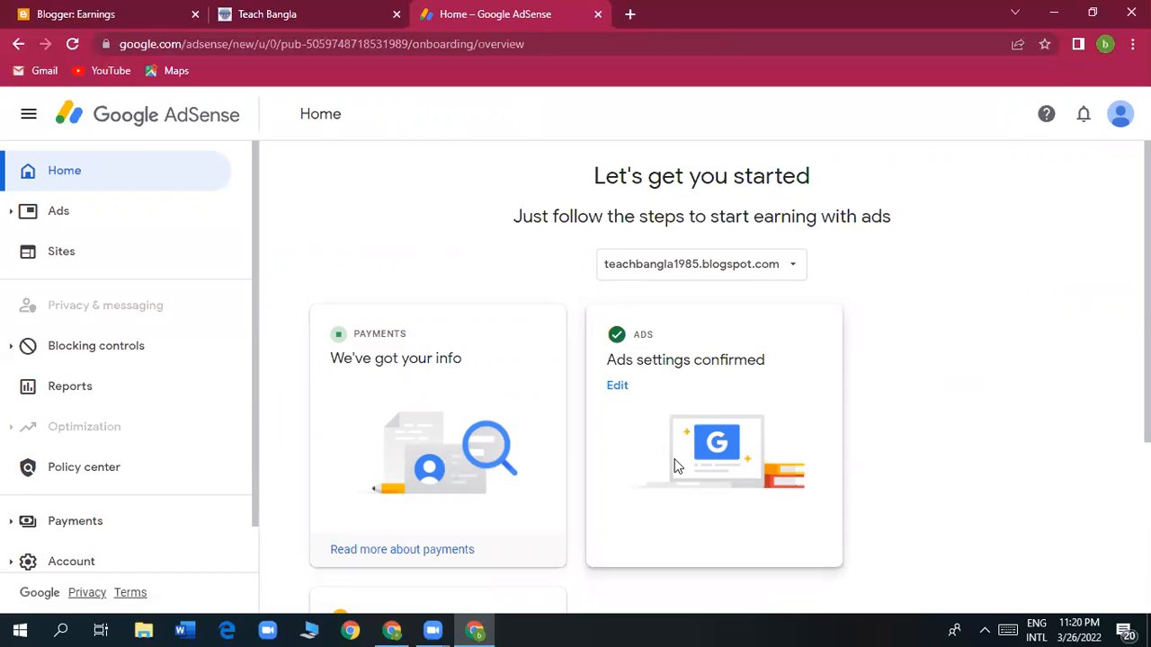
# Scroll down to the Required Sites card 'Connect your site to AdSense'.
pyautogui.scroll(-2, 602, 469)
pyautogui.scroll(-2, 602, 469)
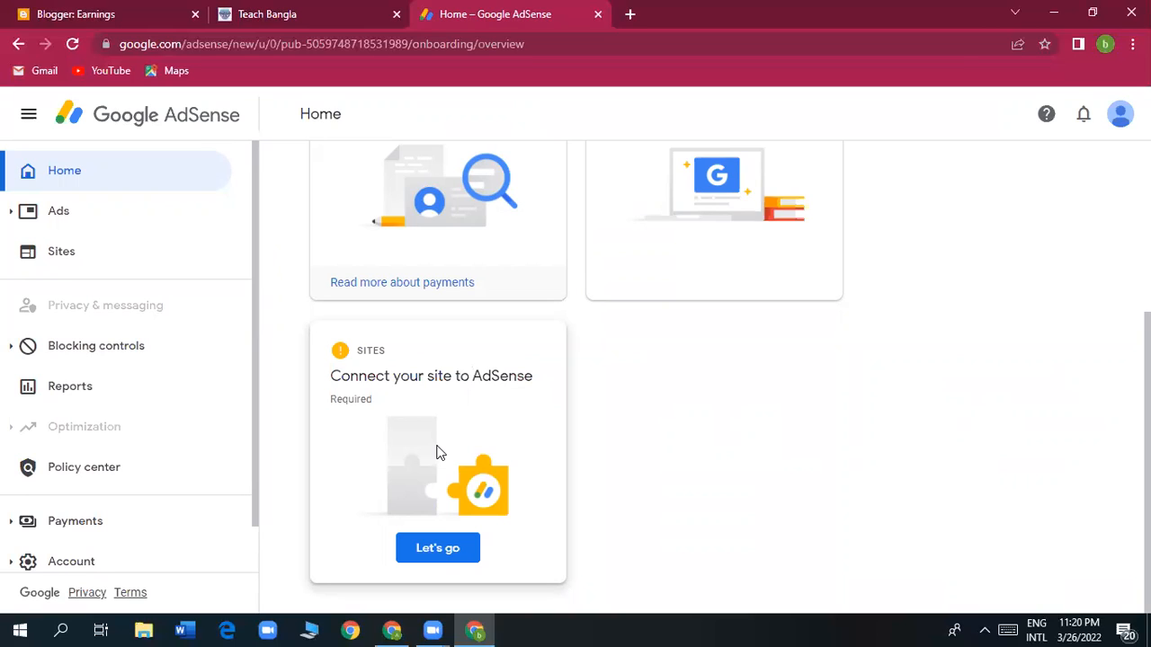
pyautogui.click(442, 548)
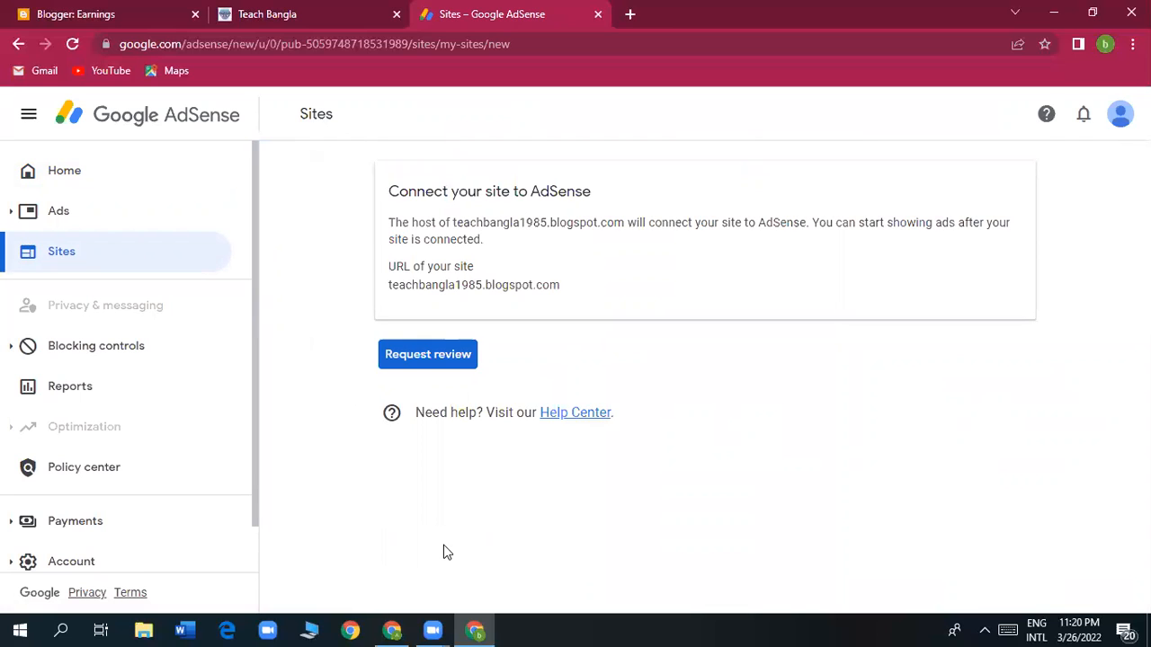
pyautogui.click(440, 370)
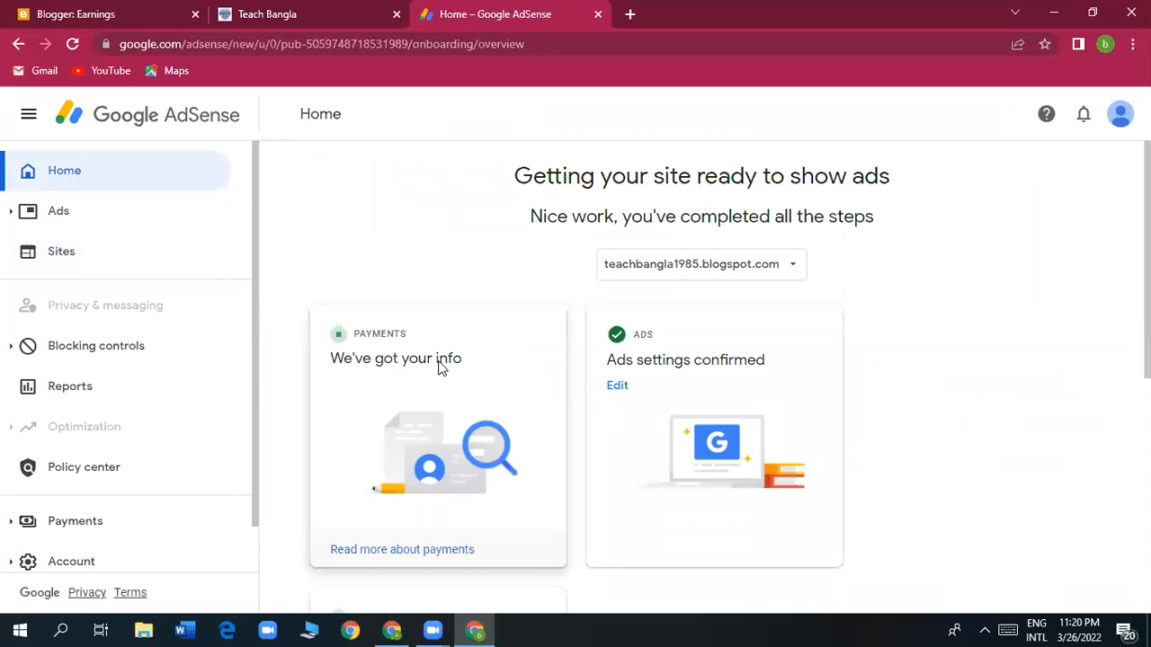
pyautogui.scroll(-3, 477, 406)
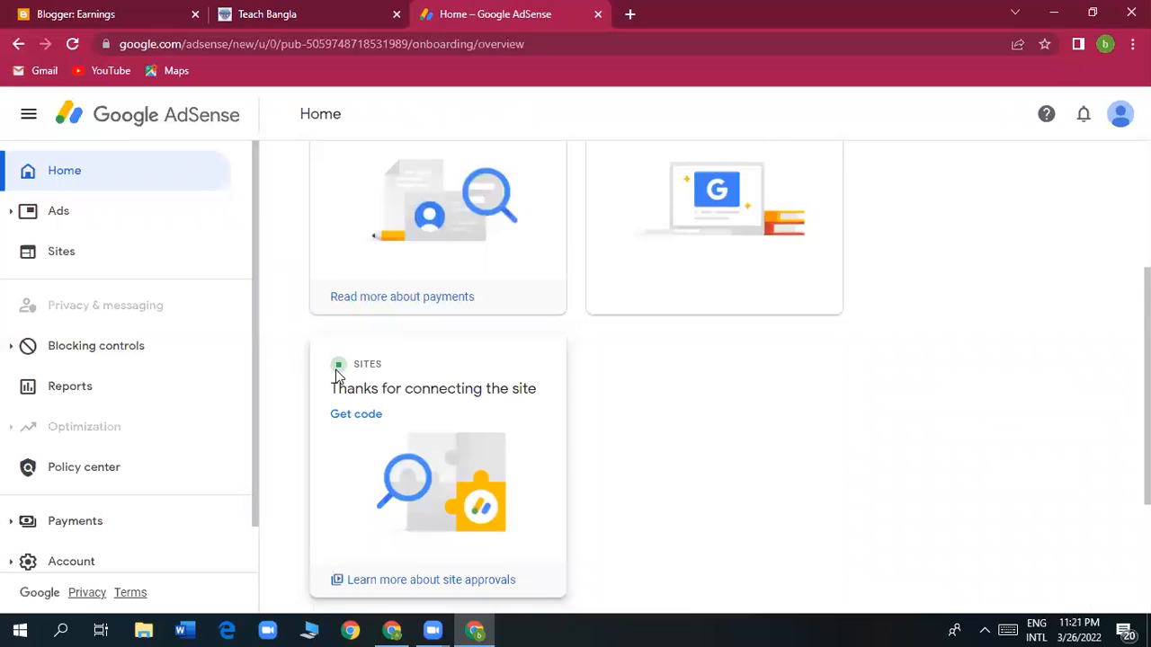
pyautogui.scroll(-2, 337, 376)
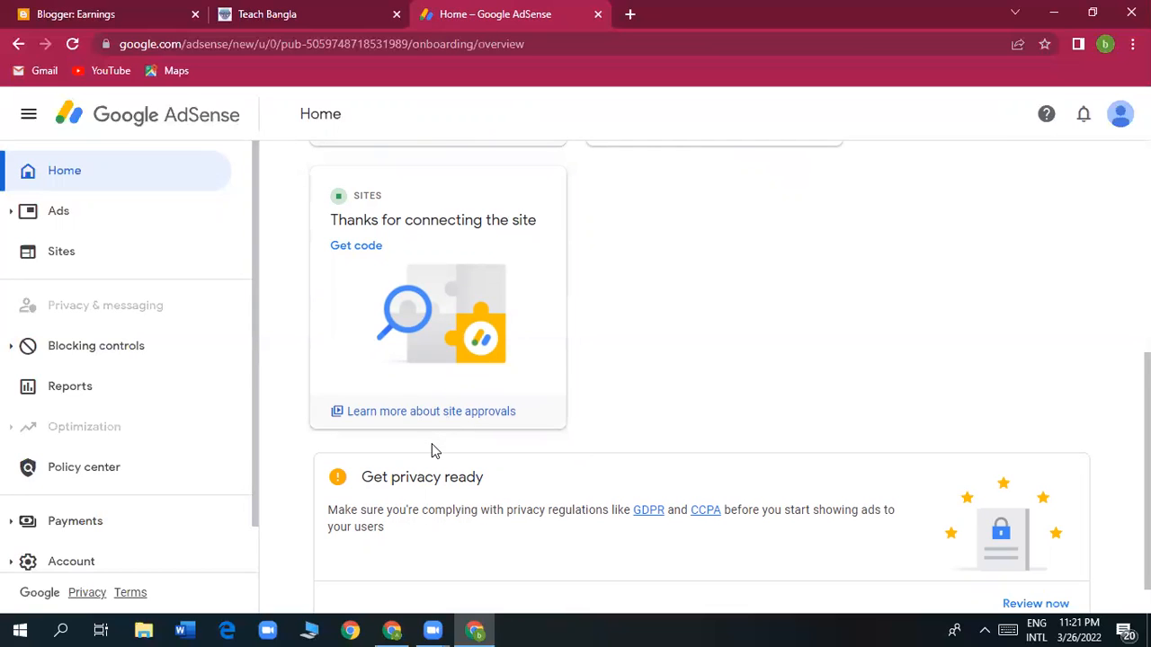
pyautogui.scroll(-1, 432, 450)
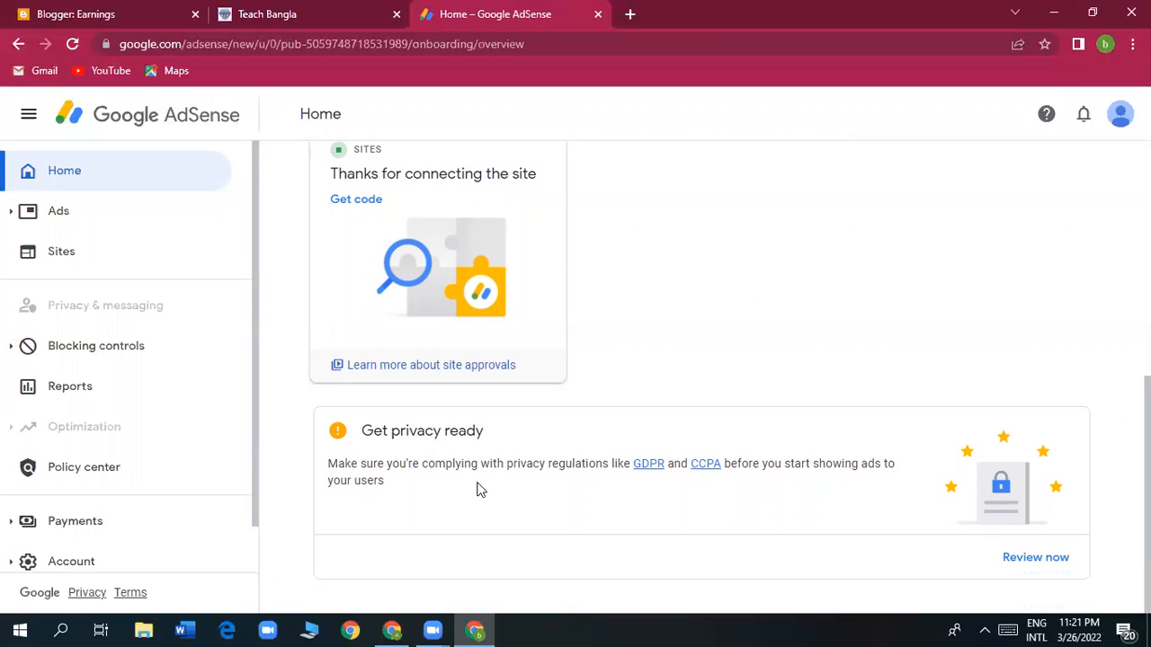
pyautogui.scroll(2, 479, 488)
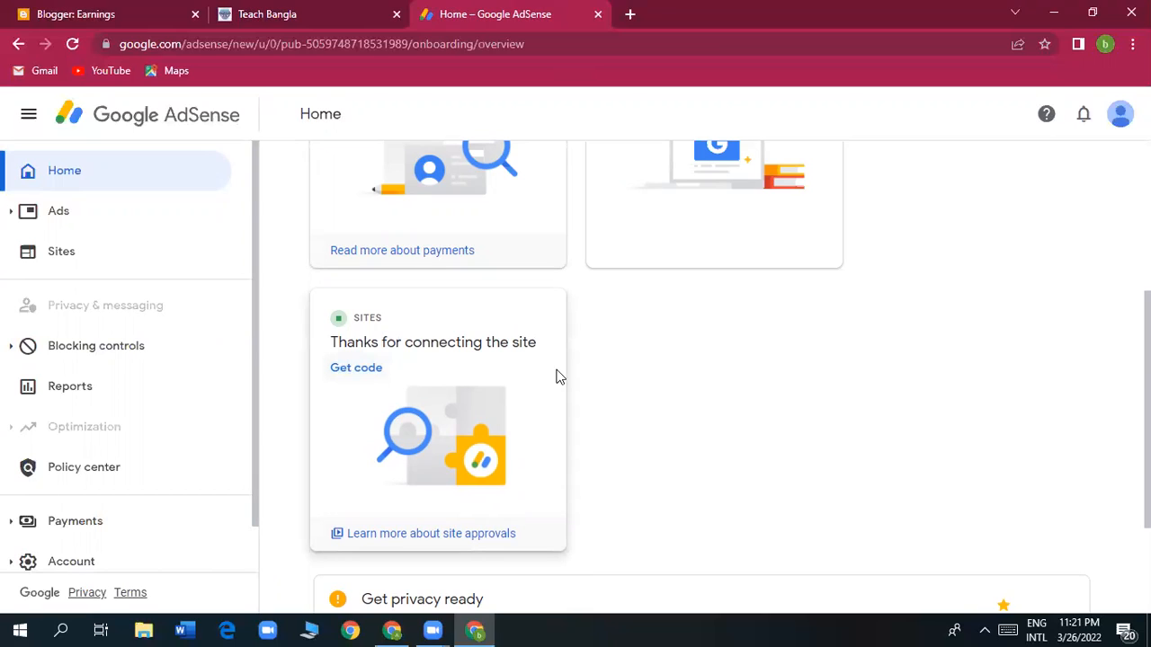
pyautogui.scroll(2, 454, 331)
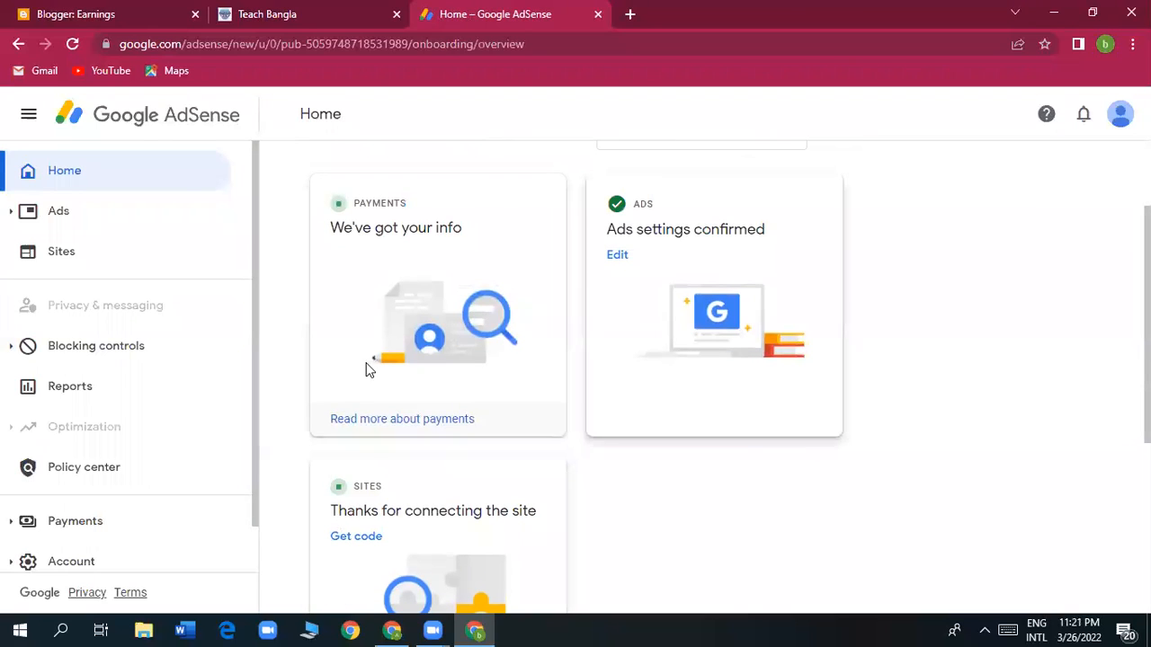
pyautogui.scroll(-1, 468, 436)
pyautogui.scroll(-1, 437, 454)
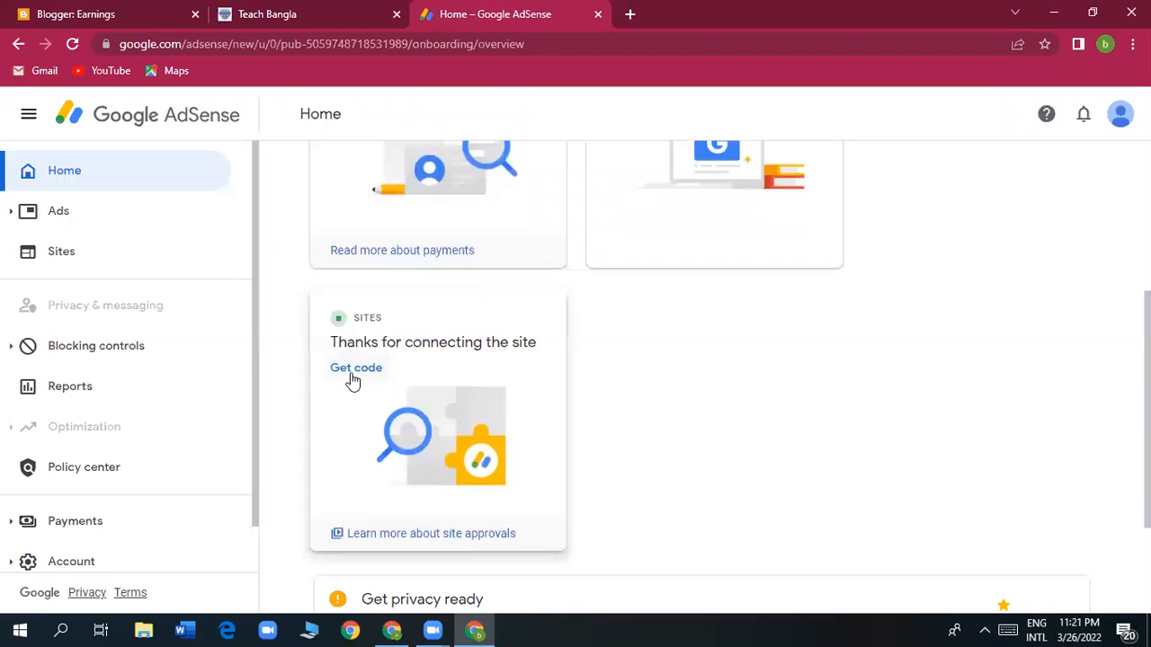
# Go to the Ads overview, finish the Auto ads intro, dismiss the privacy notice and show the site's code.
pyautogui.click(355, 373)
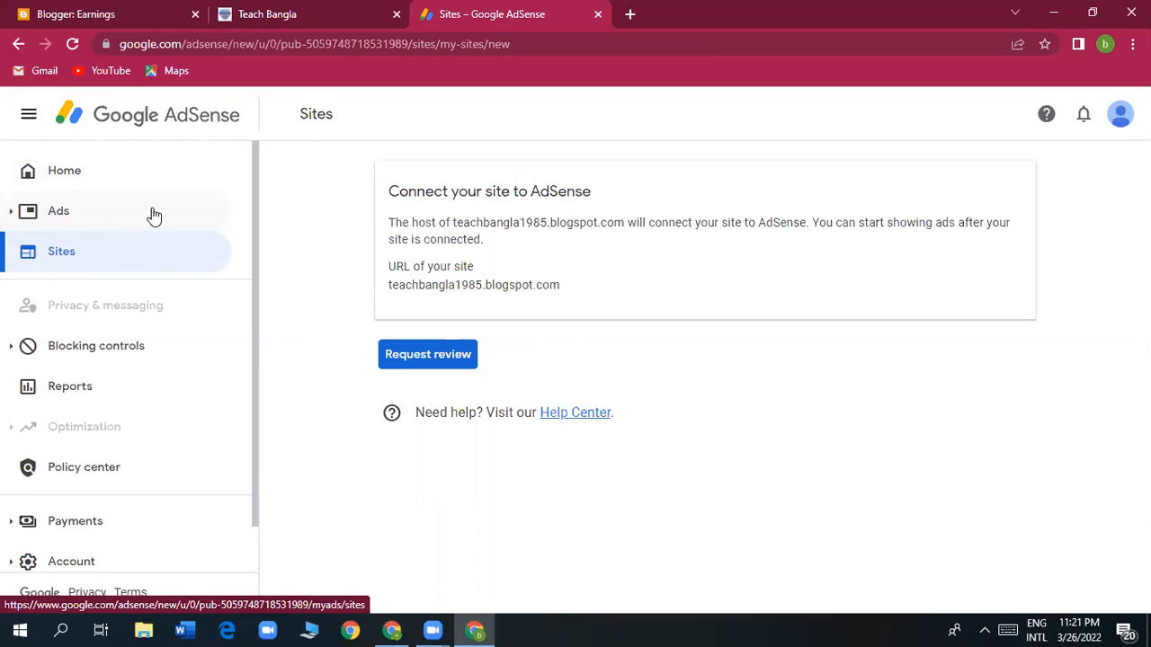
pyautogui.click(63, 220)
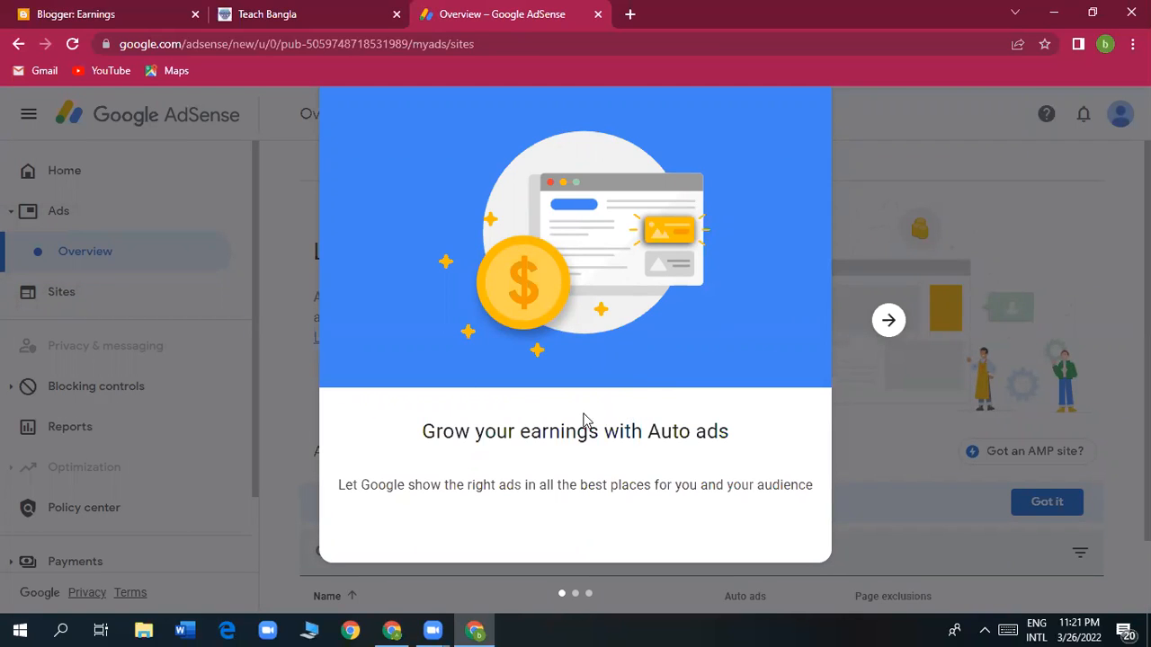
pyautogui.click(888, 322)
pyautogui.click(888, 322)
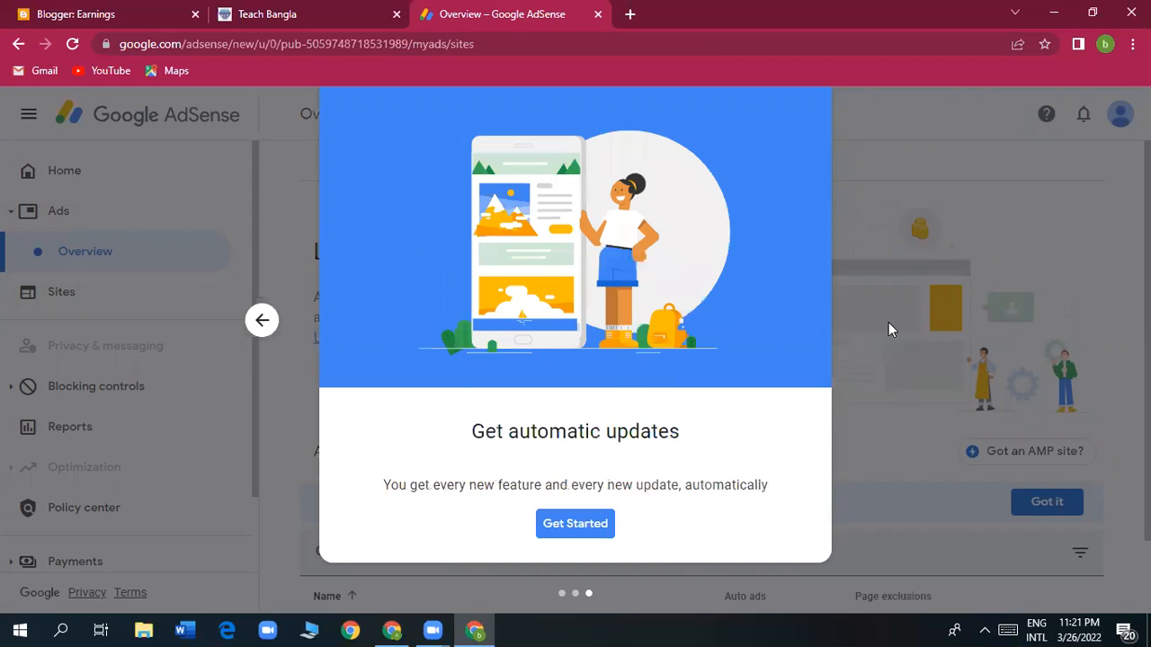
pyautogui.click(575, 533)
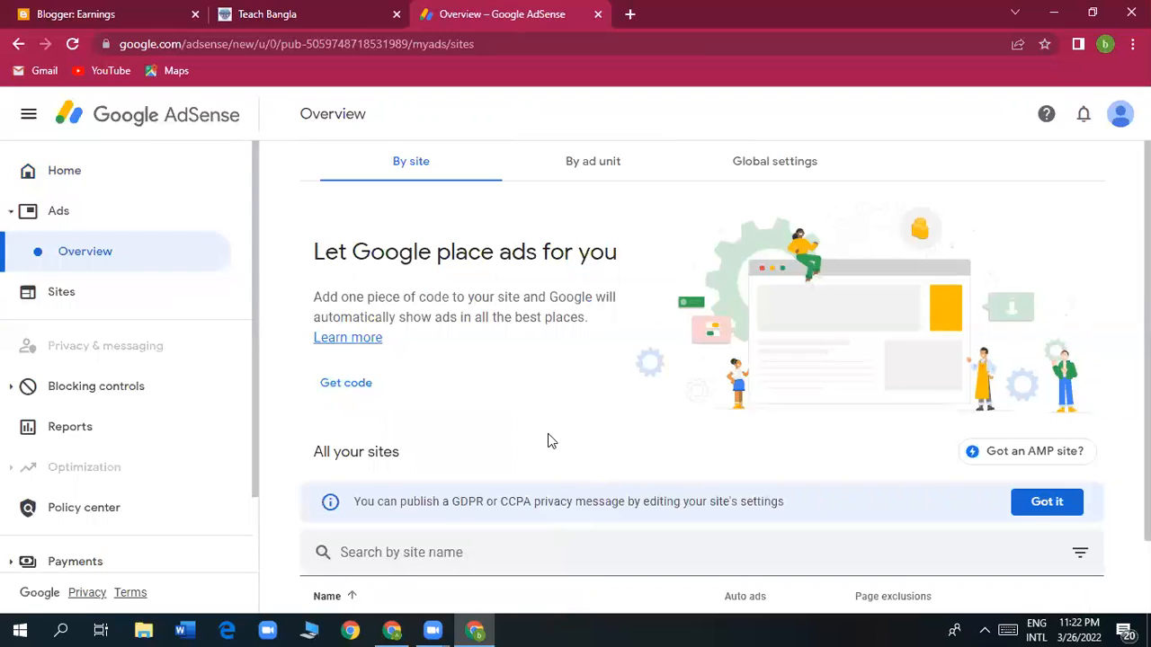
pyautogui.scroll(-1, 547, 433)
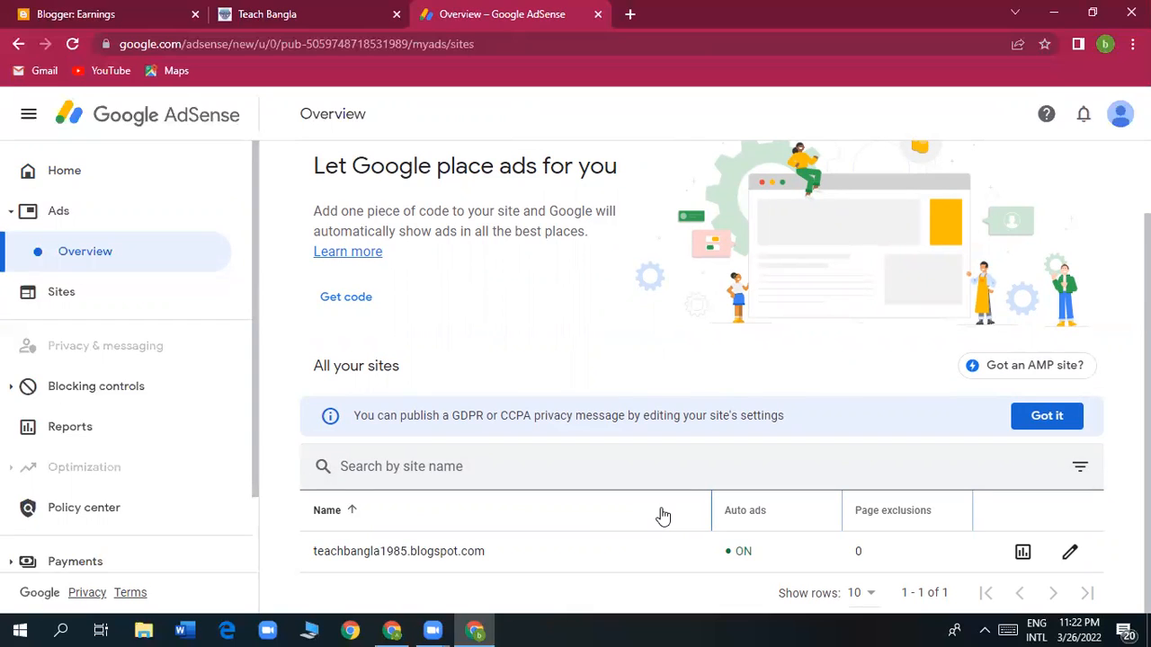
pyautogui.click(1044, 417)
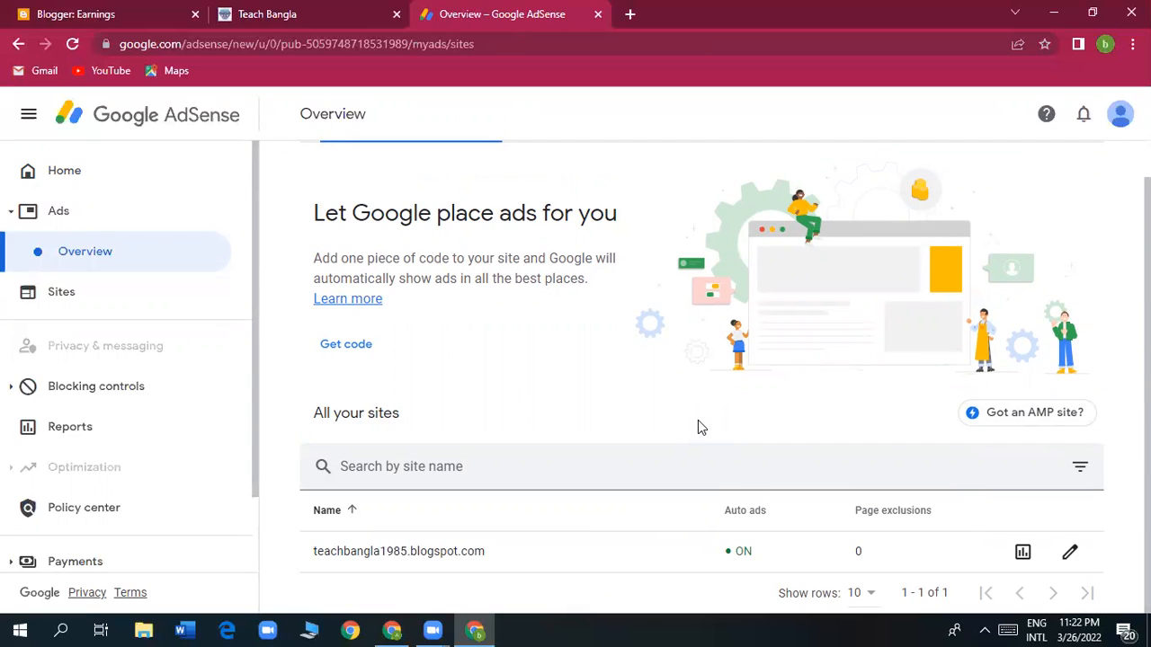
pyautogui.click(346, 351)
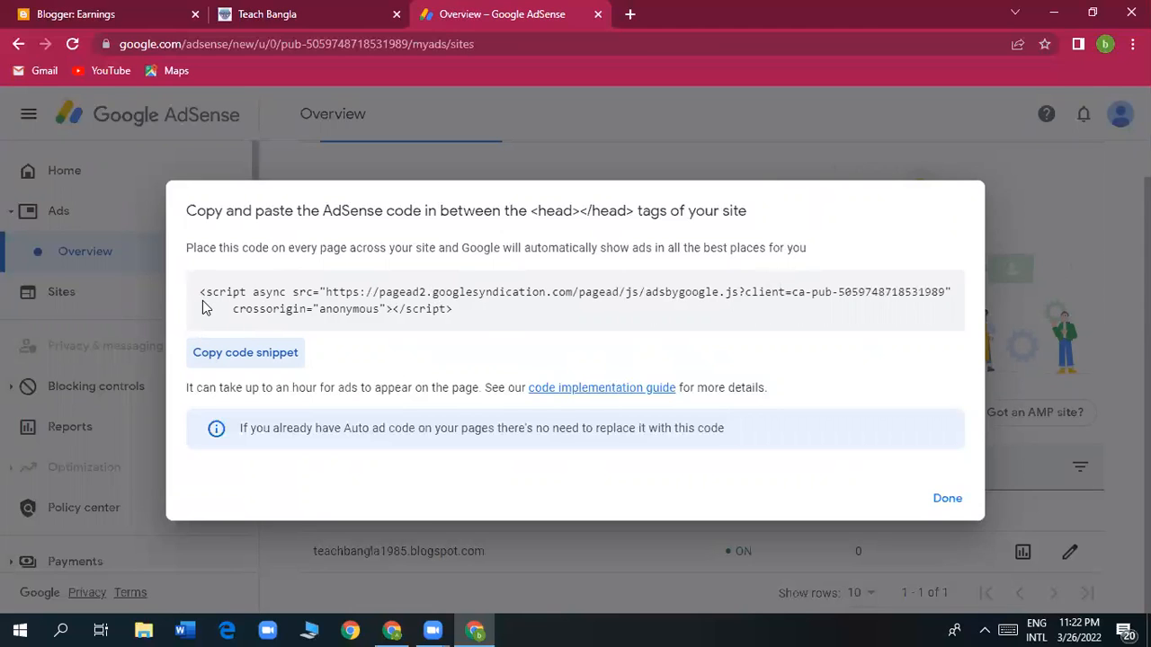
# Copy the auto-ads script snippet and return to the Teach Bangla blog's Theme page in Blogger.
pyautogui.moveTo(202, 291); pyautogui.dragTo(458, 312)
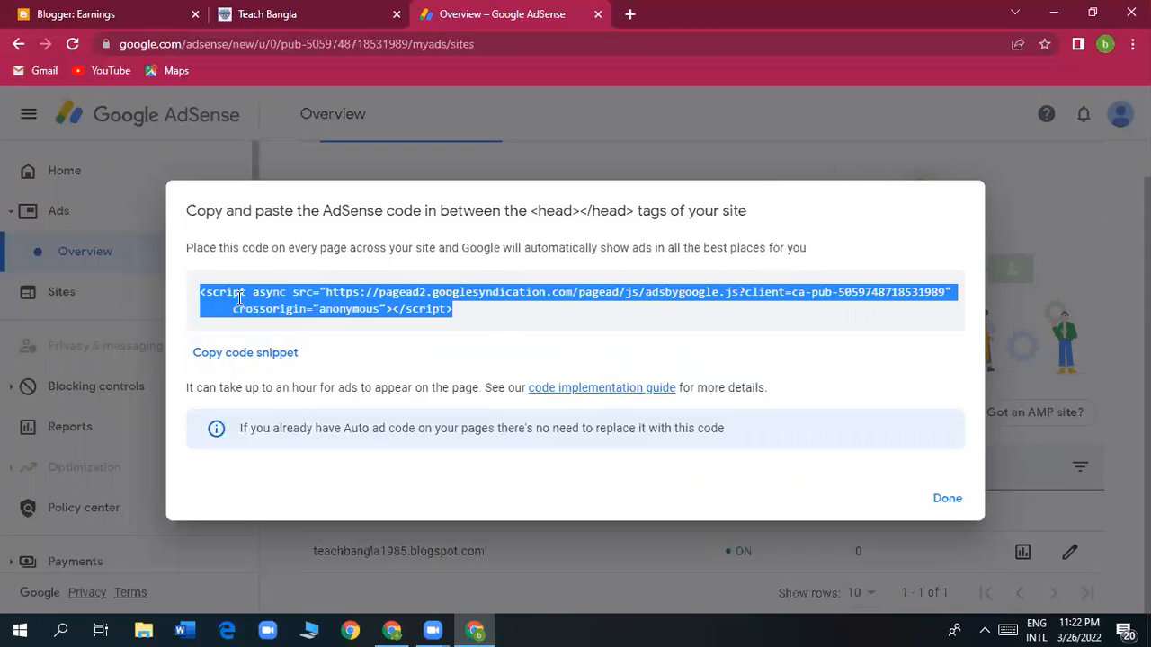
pyautogui.click(268, 358)
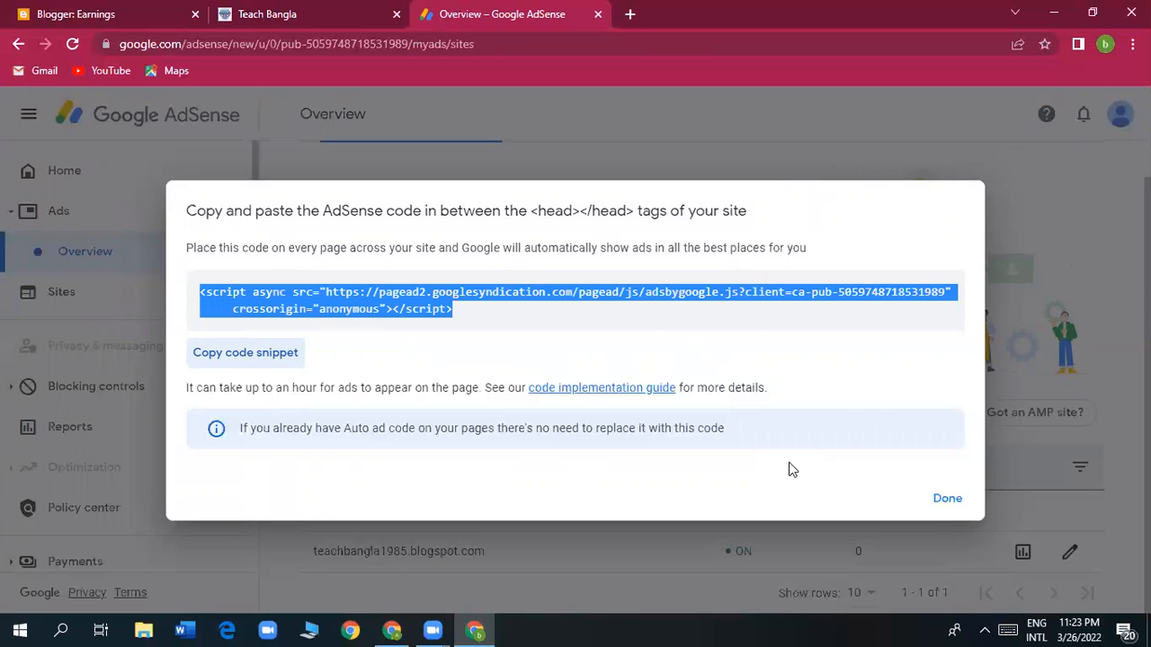
pyautogui.click(93, 18)
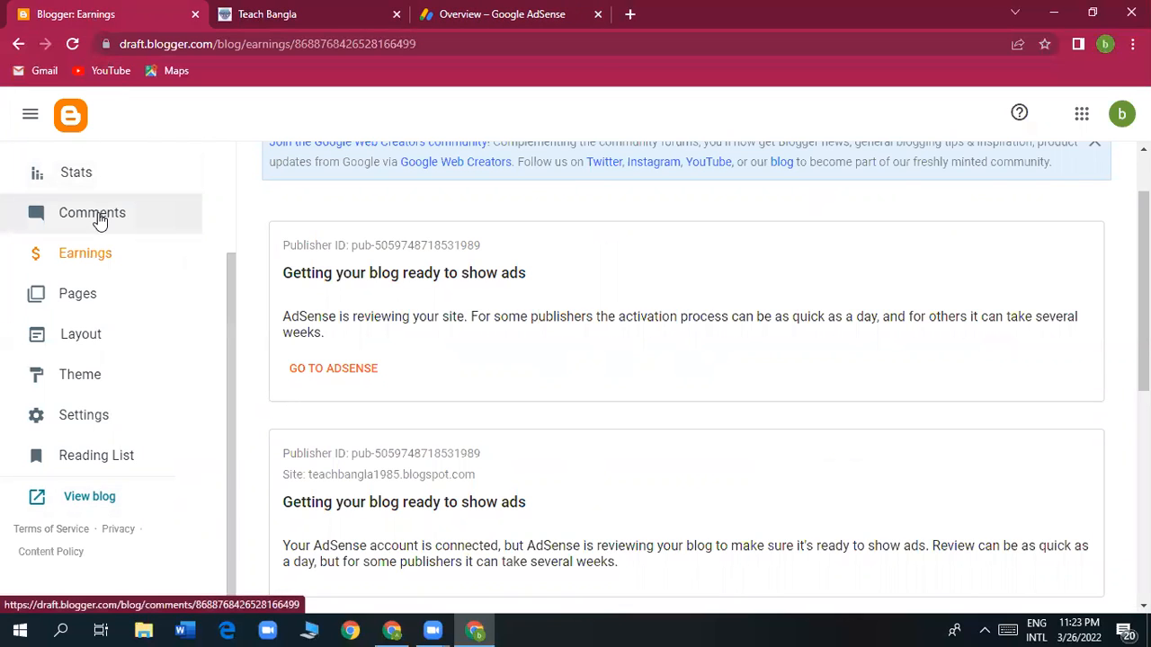
pyautogui.click(78, 374)
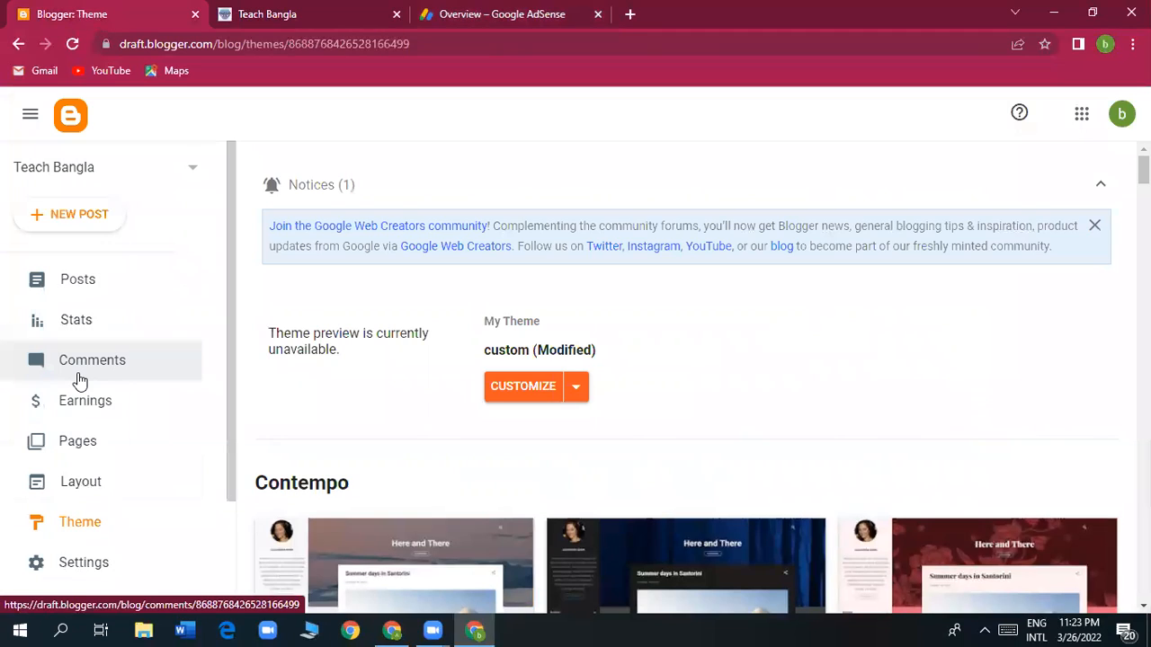
# Open the Teach Bangla theme in Edit HTML mode from the Customize dropdown.
pyautogui.scroll(-1, 652, 344)
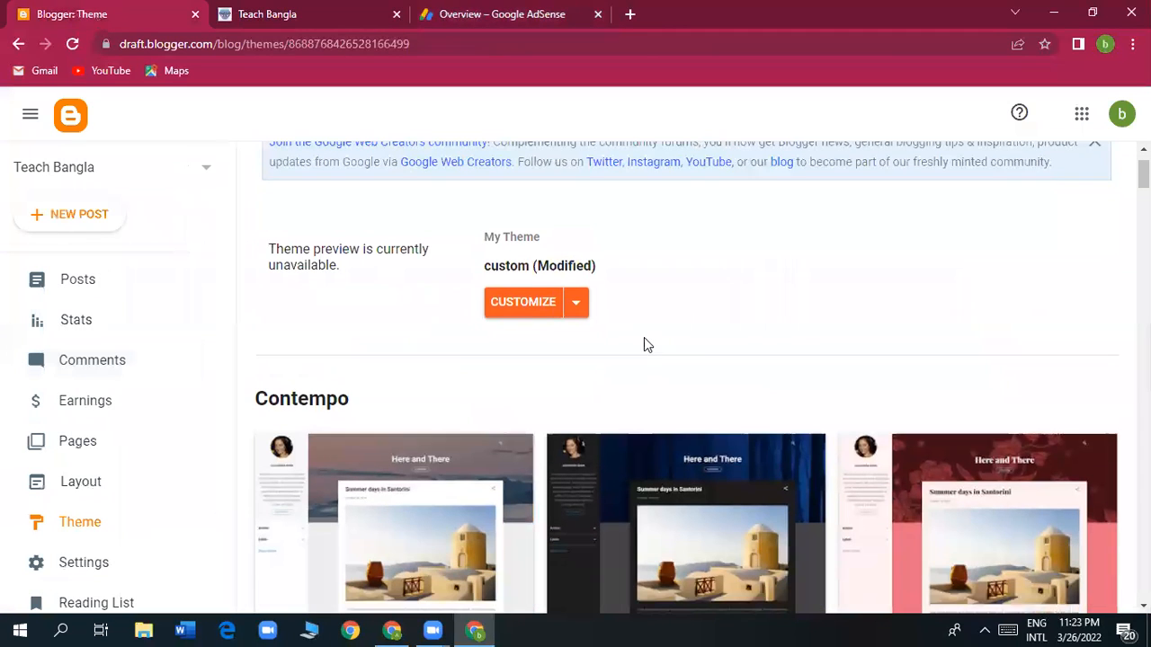
pyautogui.click(576, 306)
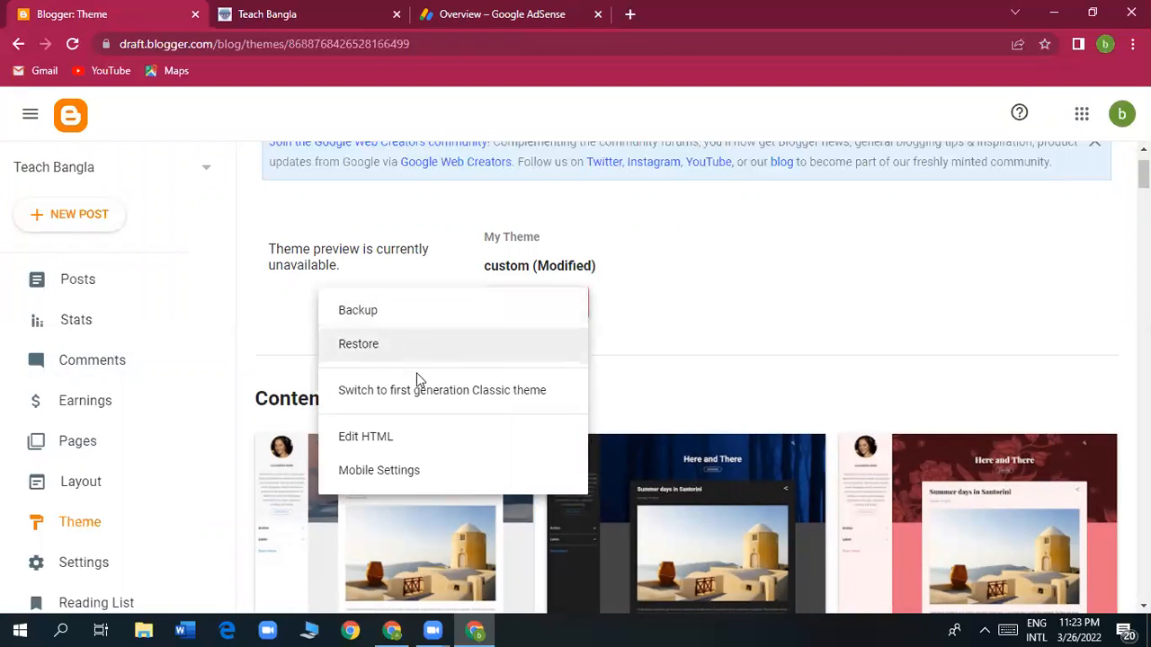
pyautogui.click(387, 437)
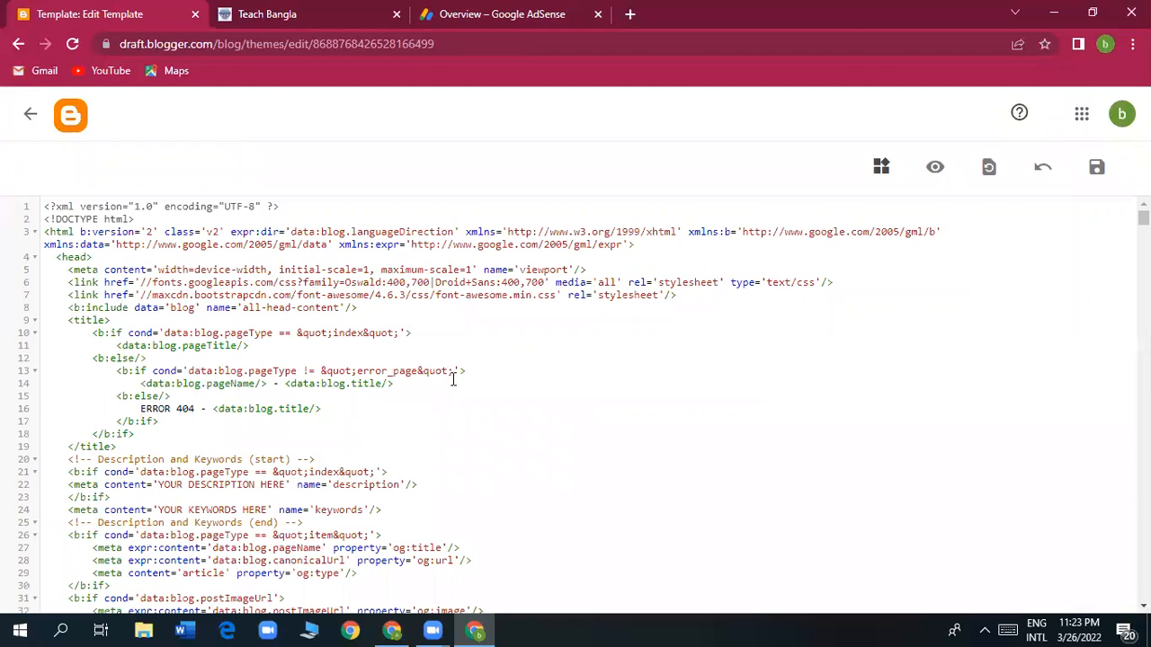
# Insert three blank lines right after the <head> tag on line 4.
pyautogui.scroll(-3, 465, 411)
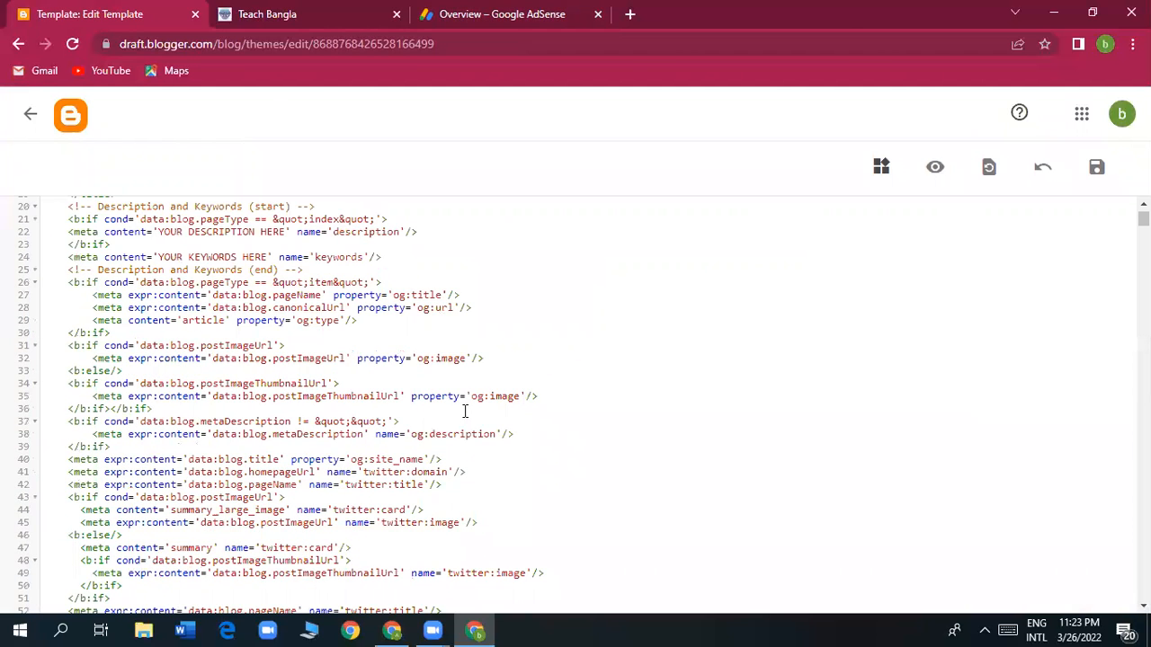
pyautogui.scroll(-8, 465, 411)
pyautogui.scroll(-4, 464, 411)
pyautogui.scroll(-12, 465, 411)
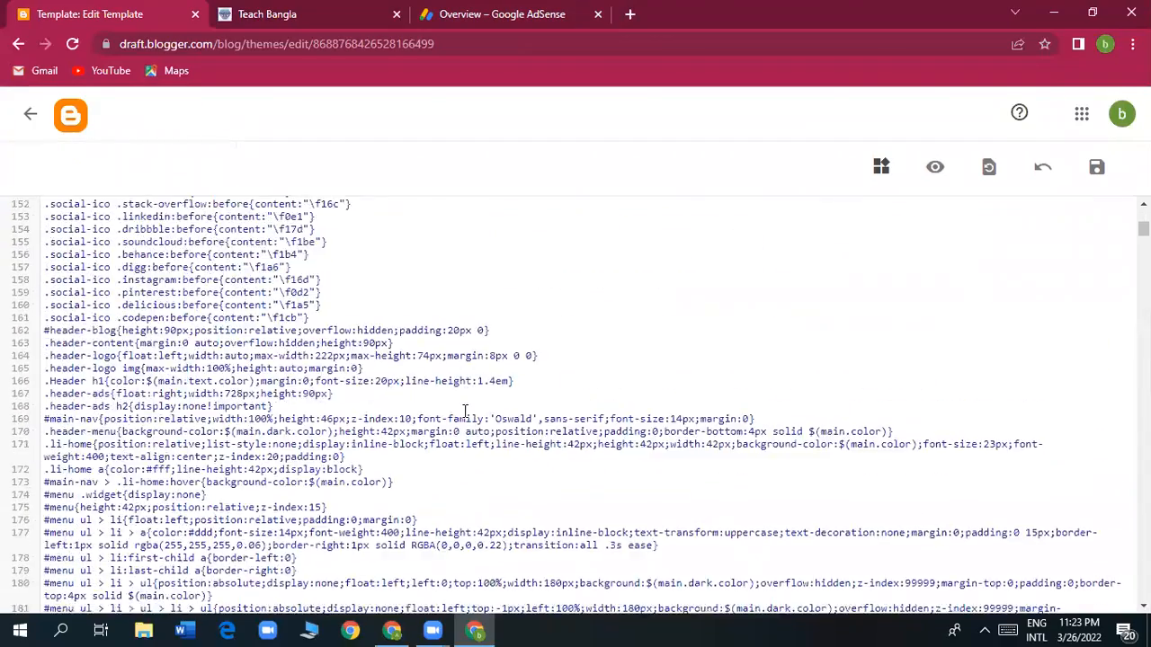
pyautogui.scroll(20, 465, 411)
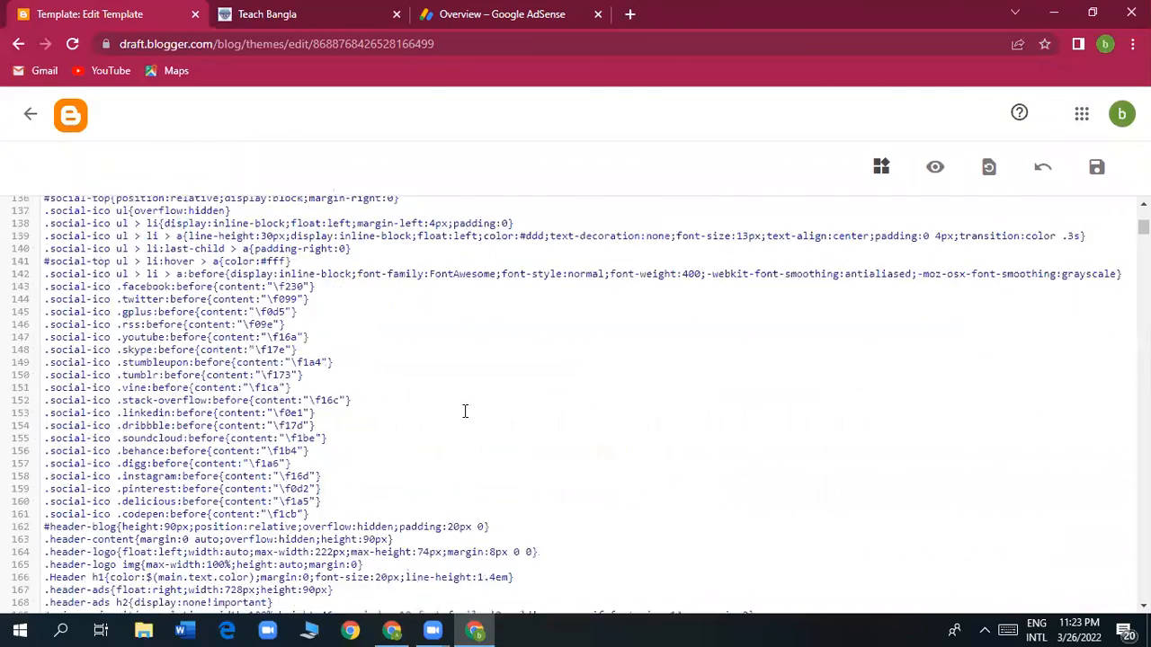
pyautogui.scroll(1, 465, 411)
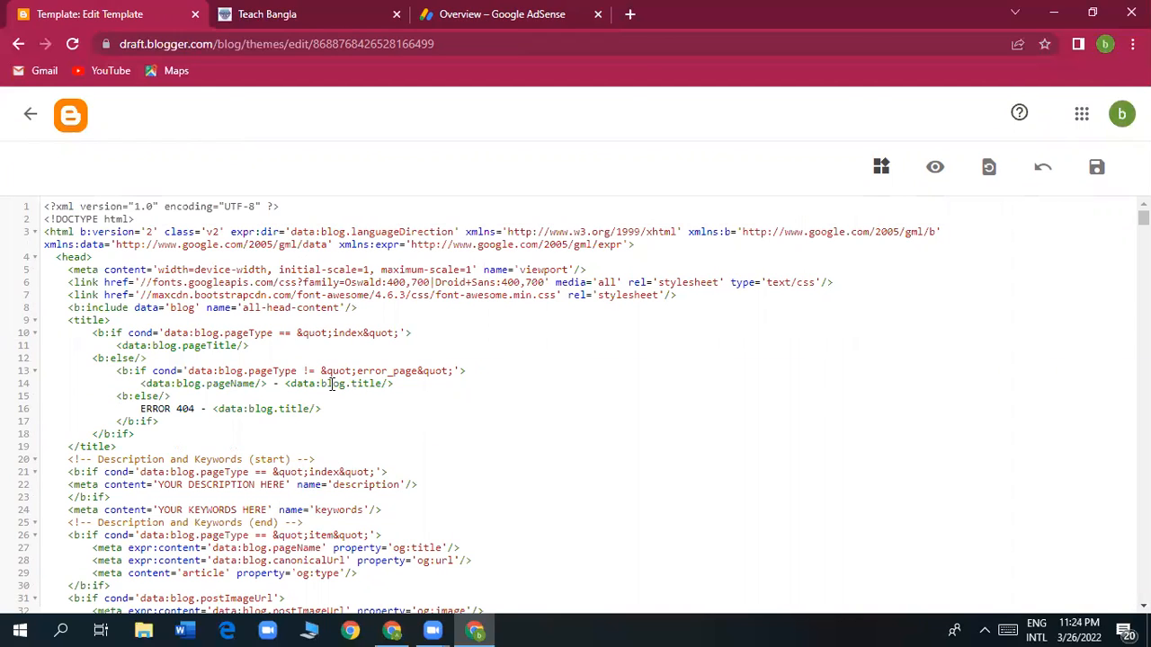
pyautogui.click(94, 258)
pyautogui.press('Return')
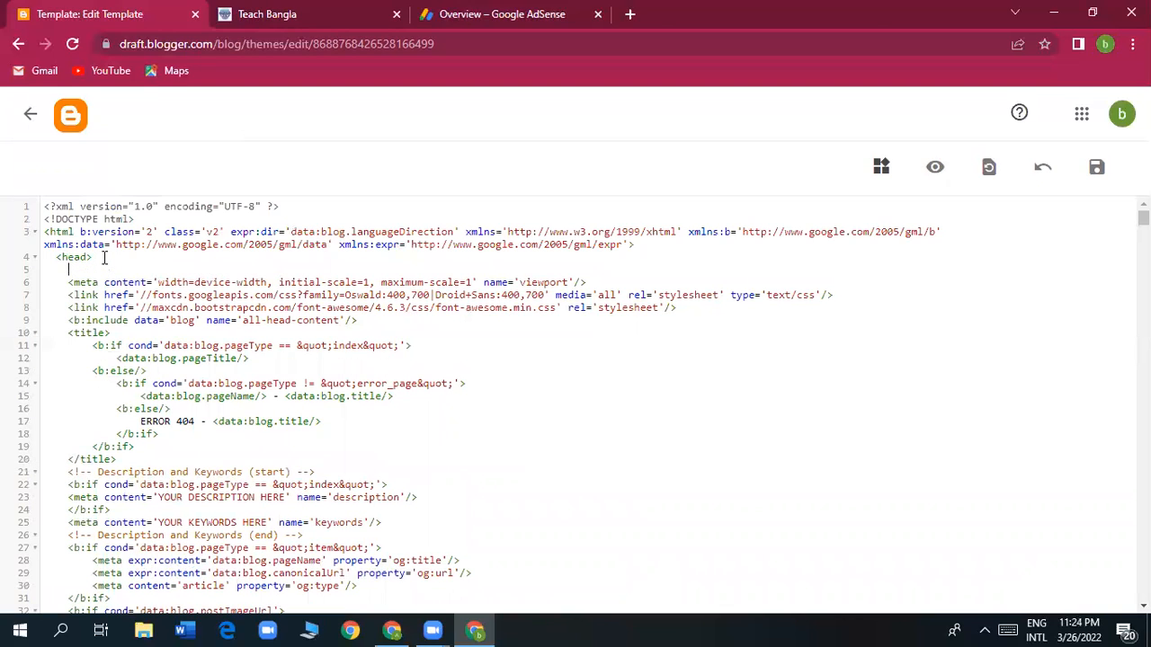
pyautogui.press('Return')
pyautogui.press('Return')
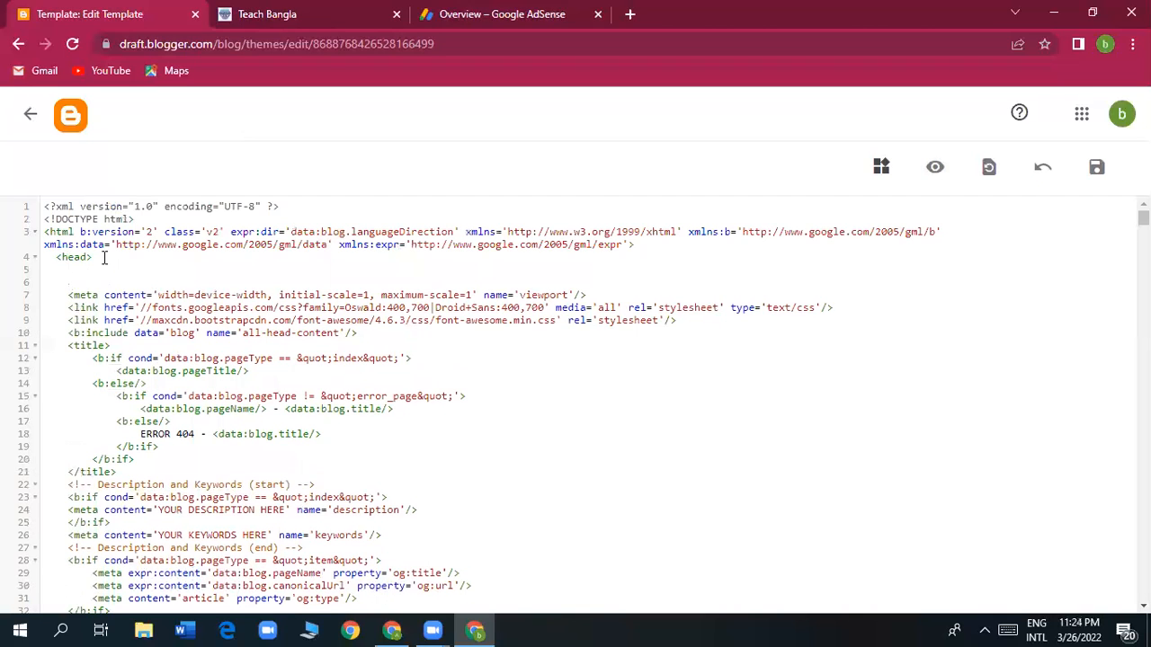
pyautogui.press('Return')
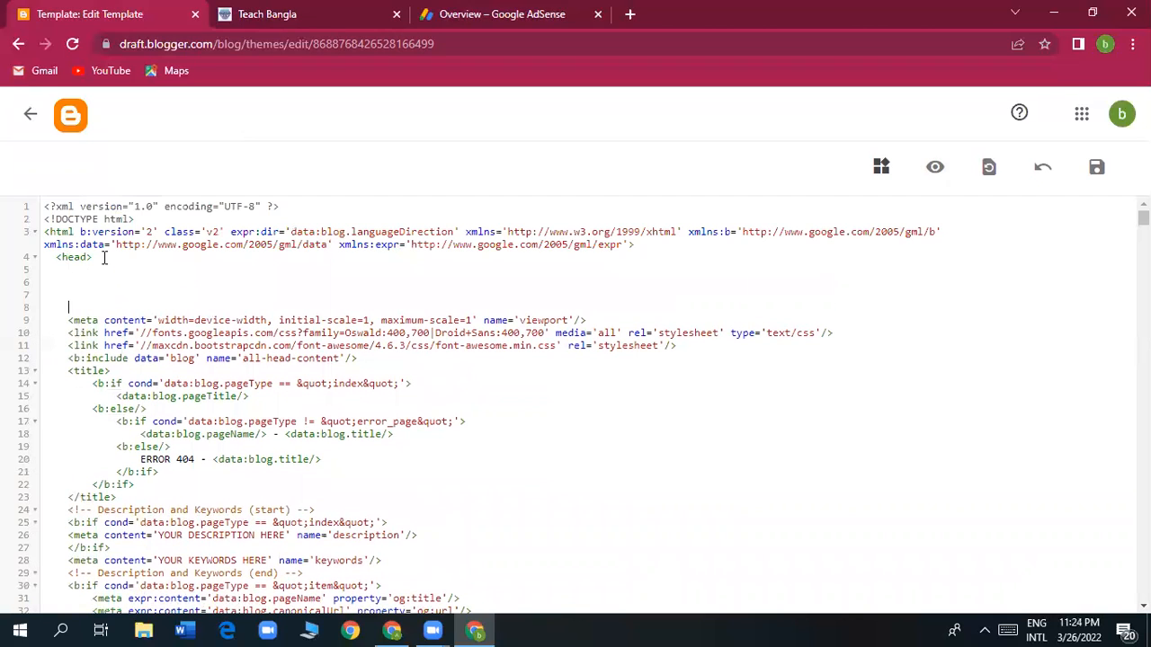
# Paste the AdSense auto-ads script on the blank line under <head> and save the Blogger theme.
pyautogui.click(79, 271)
pyautogui.click(77, 281)
pyautogui.rightClick(76, 283)
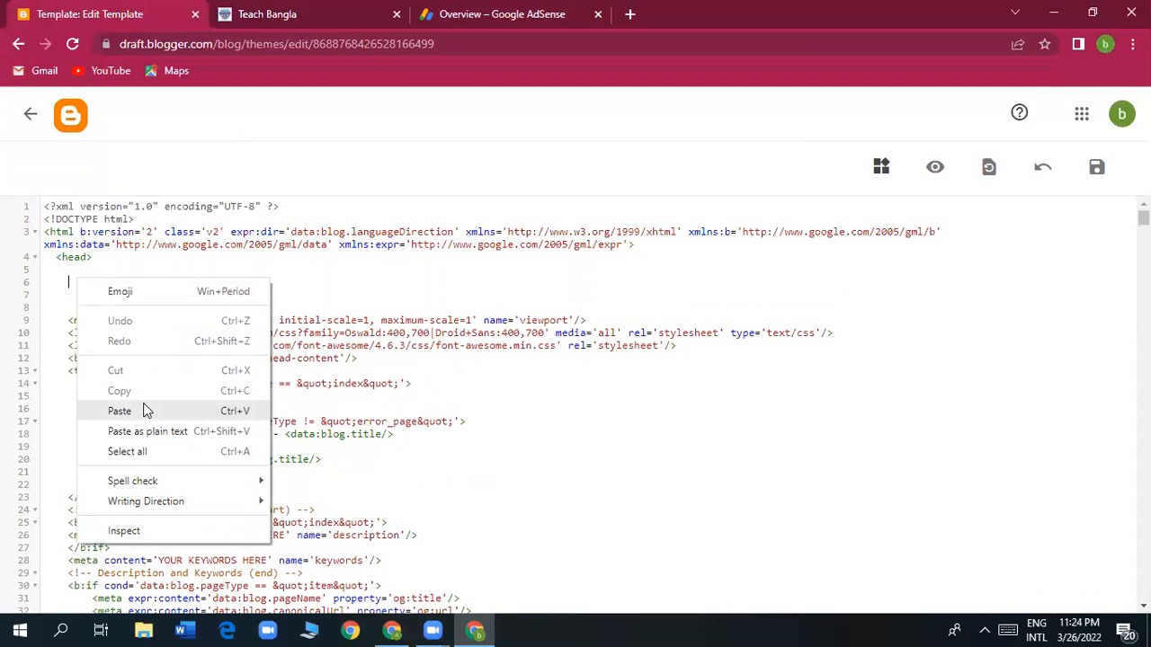
pyautogui.click(119, 411)
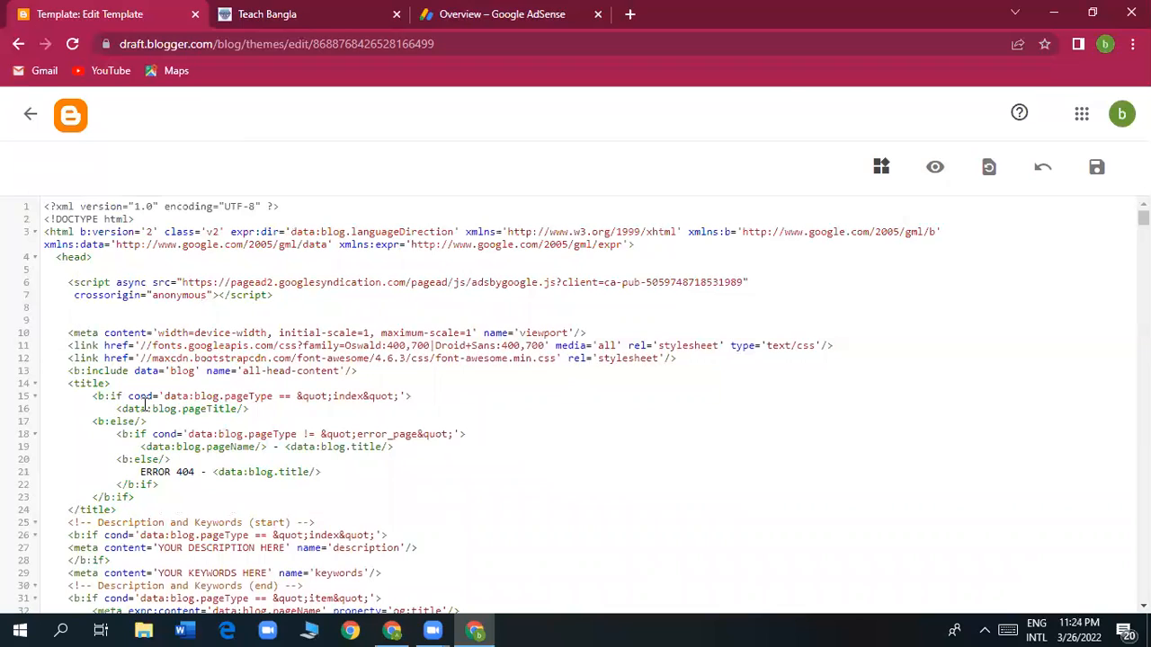
pyautogui.click(1096, 177)
pyautogui.click(1096, 171)
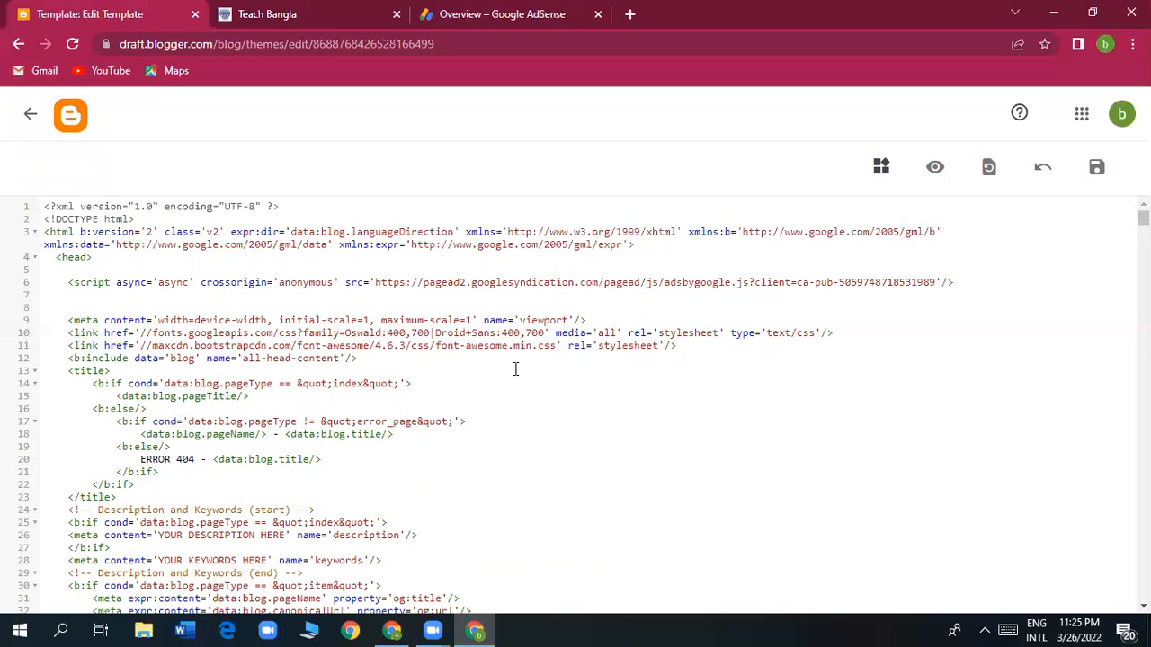
# Return to Google AdSense and dismiss the ad-code snippet dialog with Done.
pyautogui.click(410, 31)
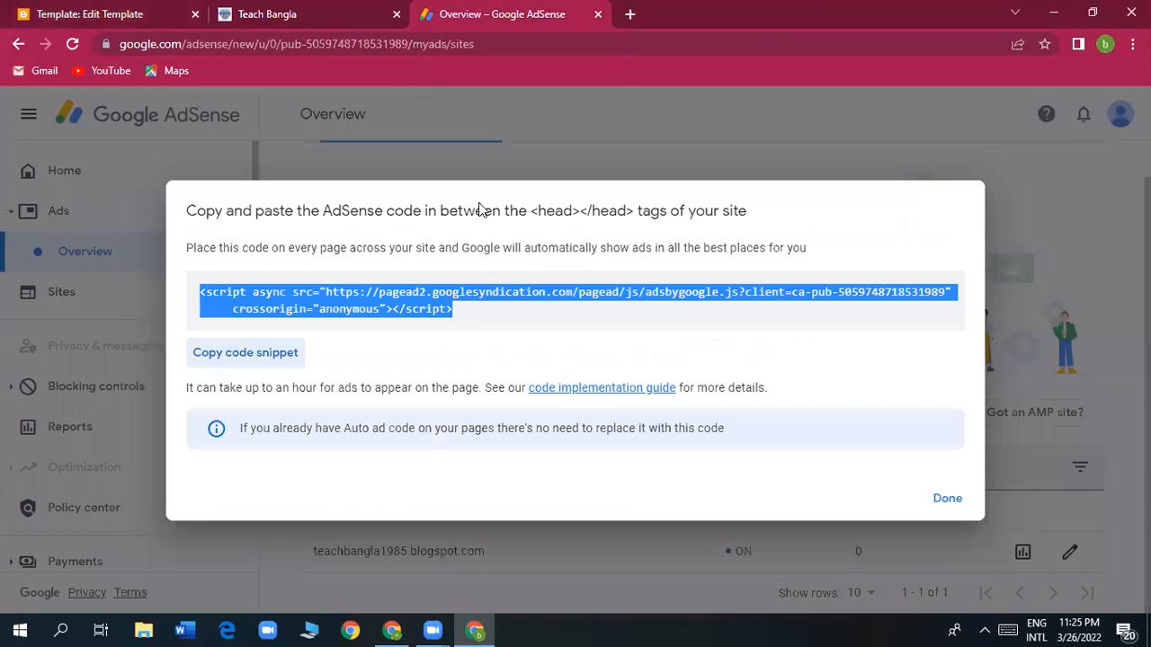
pyautogui.click(933, 499)
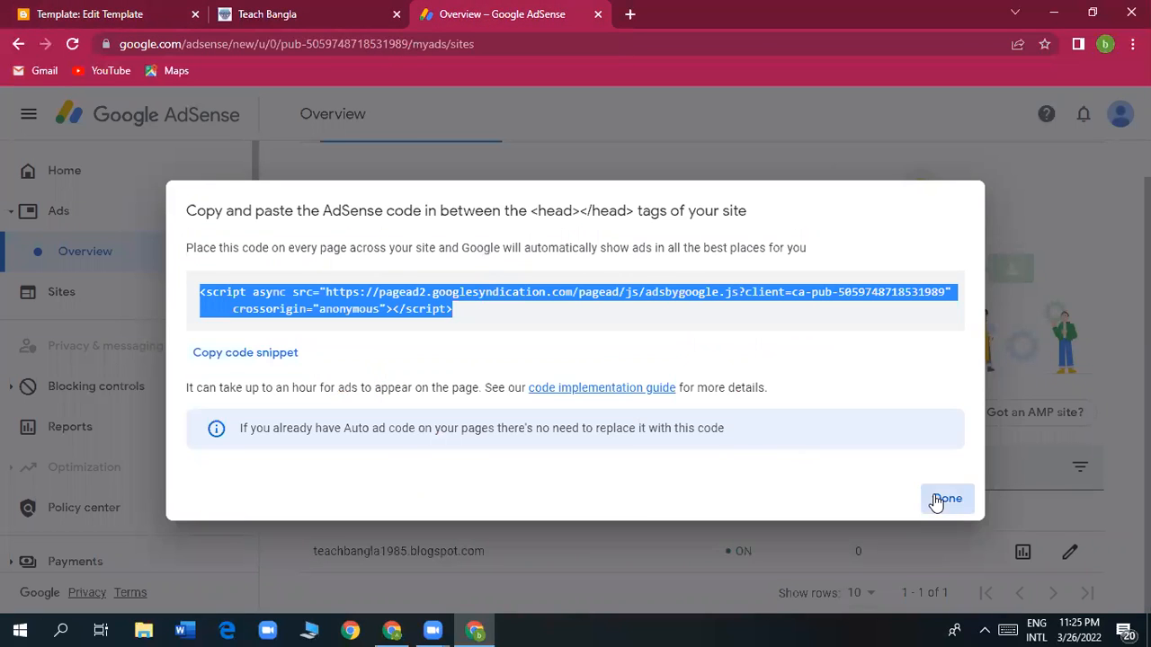